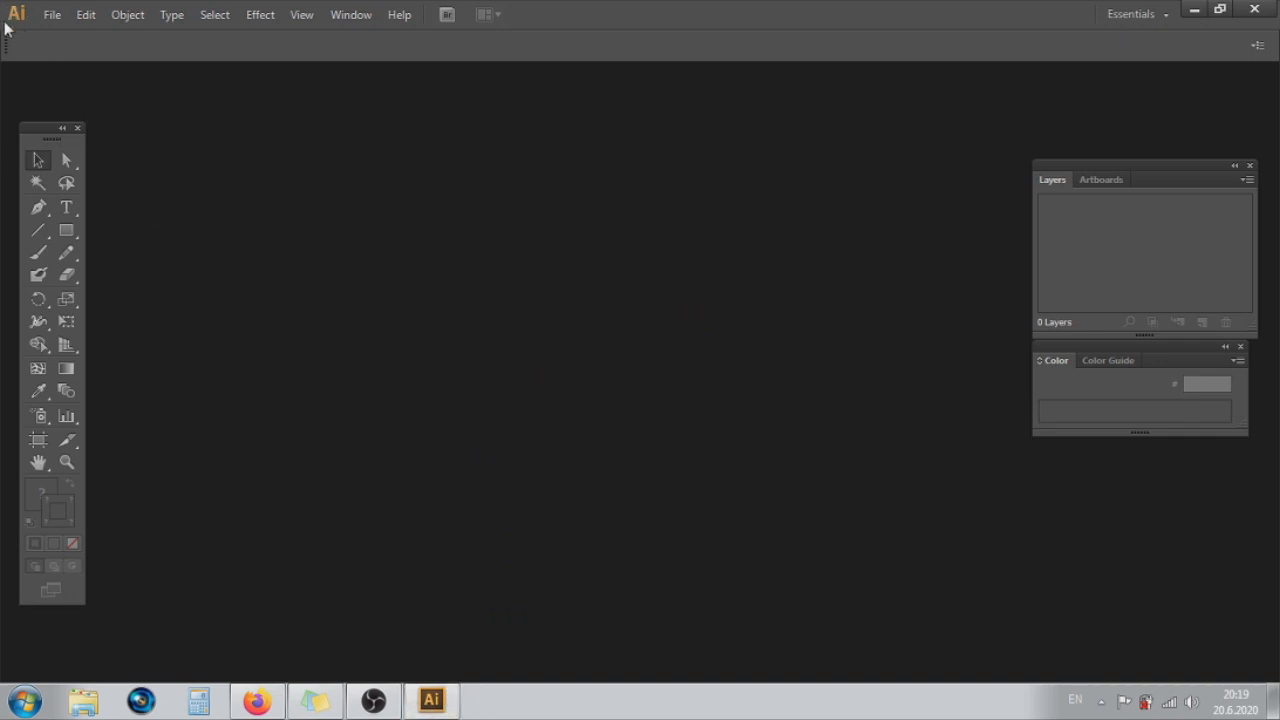
- Switch to Firefox and search Unsplash for "dog" photos
{"action": "left_click", "coordinate": [257, 700]}
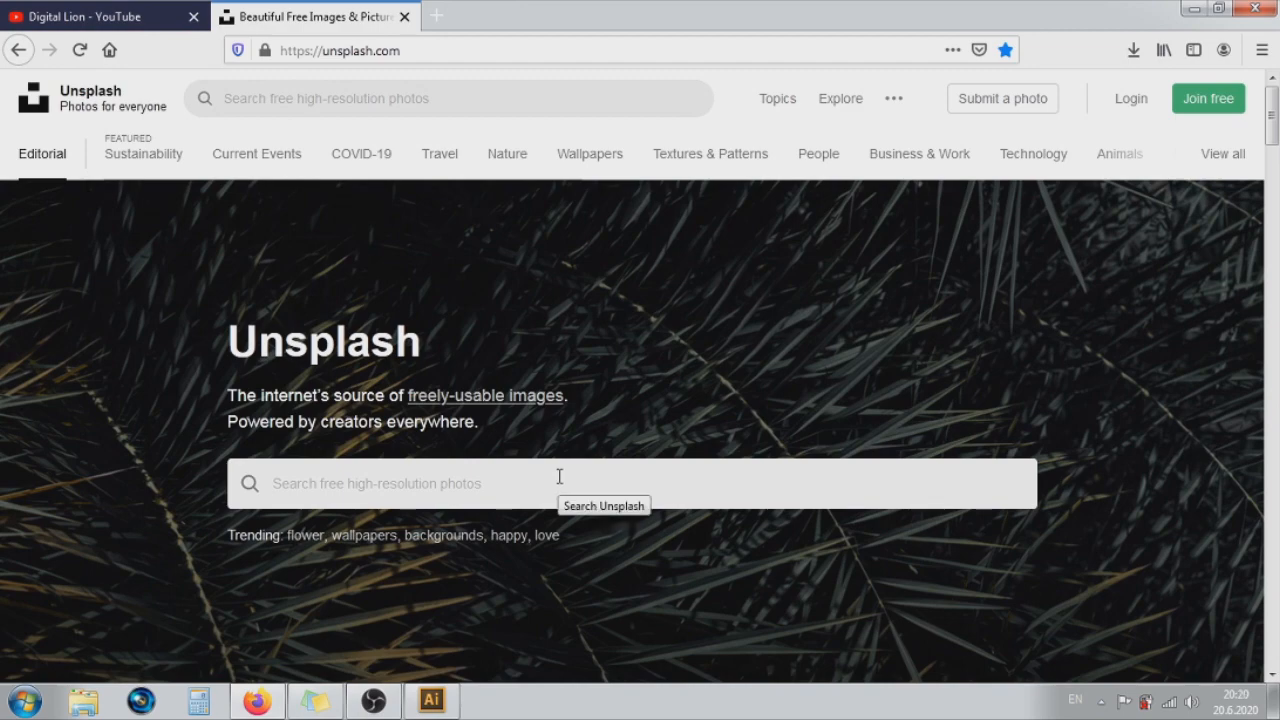
{"action": "scroll", "coordinate": [557, 476], "scroll_direction": "down", "scroll_amount": 2}
{"action": "scroll", "coordinate": [557, 476], "scroll_direction": "up", "scroll_amount": 2}
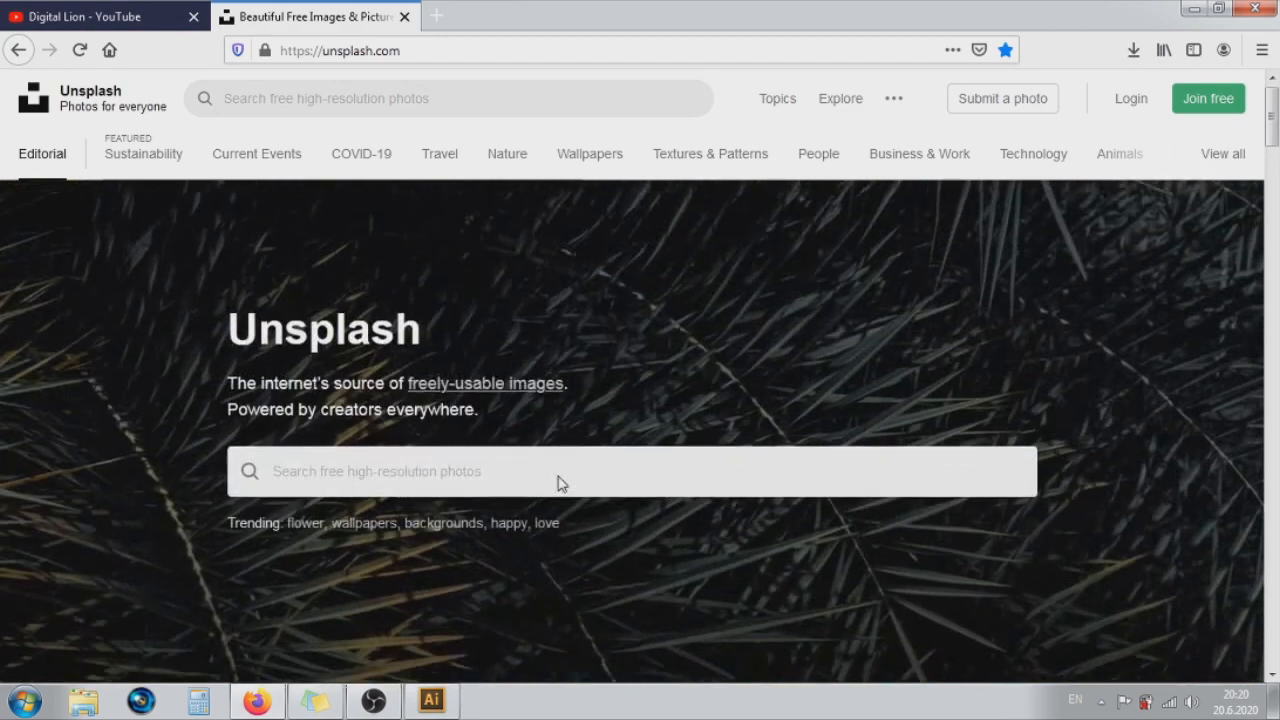
{"action": "left_click", "coordinate": [480, 483]}
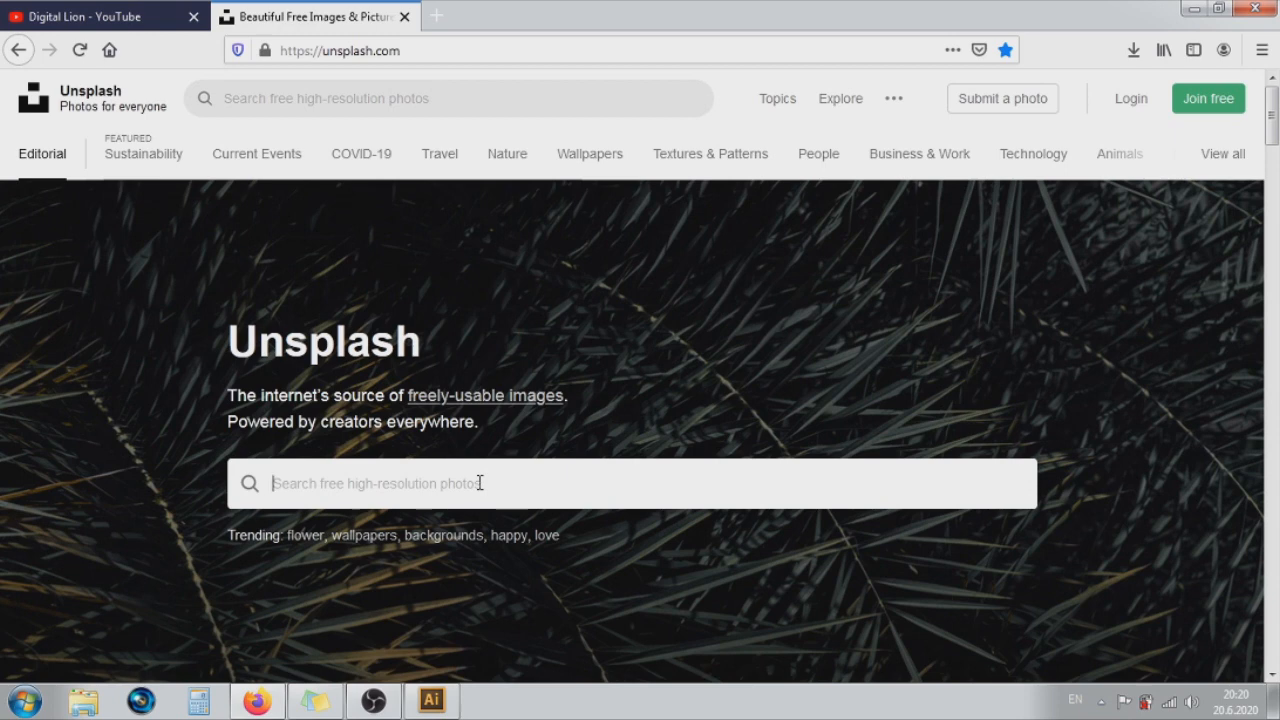
{"action": "type", "text": "dog"}
{"action": "key", "text": "Return"}
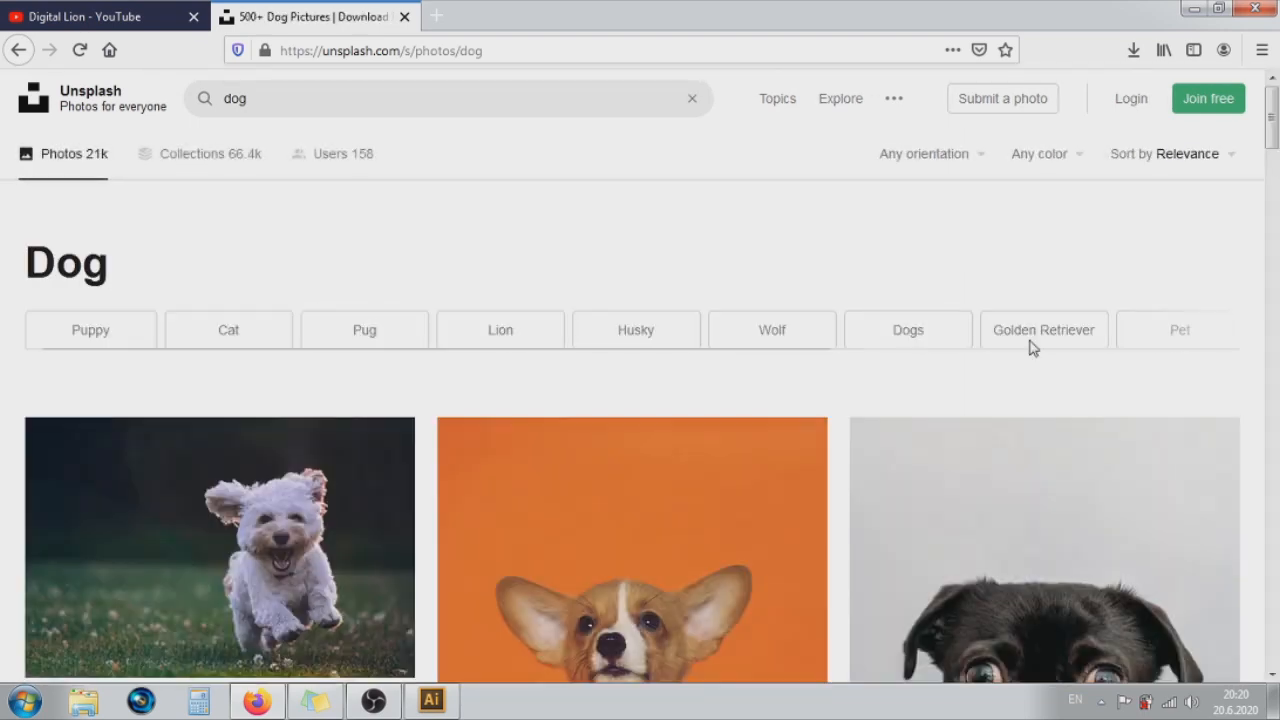
- Open the photo of the black and white dog on a pink background in a separate tab and view it
{"action": "mouse_move", "coordinate": [1272, 121]}
{"action": "left_mouse_down"}
{"action": "mouse_move", "coordinate": [1272, 159]}
{"action": "mouse_move", "coordinate": [1271, 145]}
{"action": "left_mouse_up"}
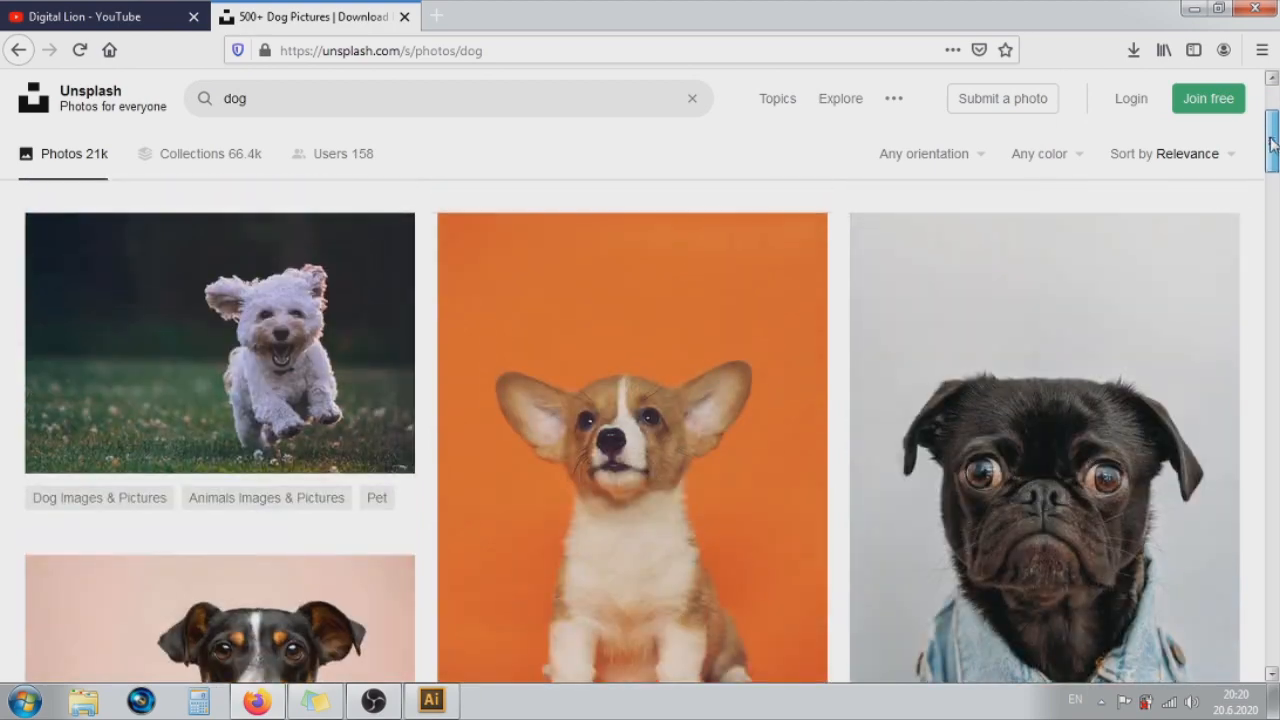
{"action": "mouse_move", "coordinate": [399, 410]}
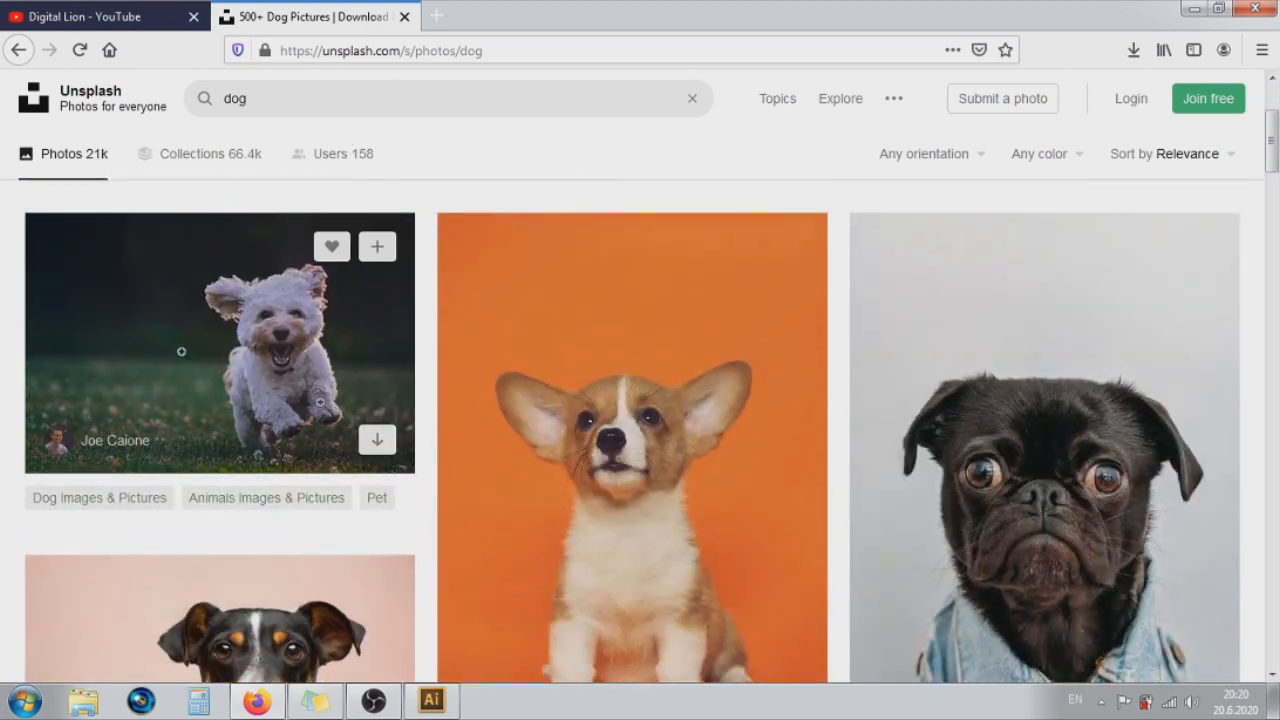
{"action": "left_click_drag", "start_coordinate": [1273, 140], "coordinate": [1275, 190]}
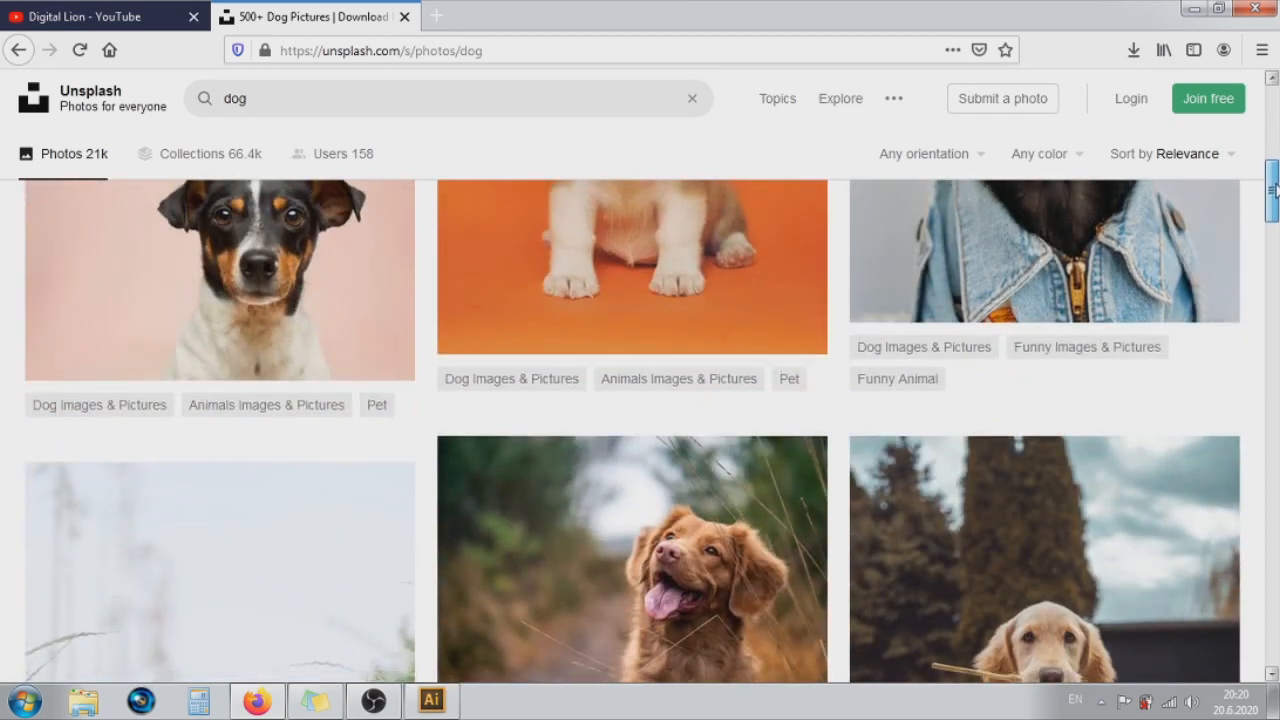
{"action": "right_click", "coordinate": [266, 272]}
{"action": "left_click", "coordinate": [289, 284]}
{"action": "left_click", "coordinate": [530, 16]}
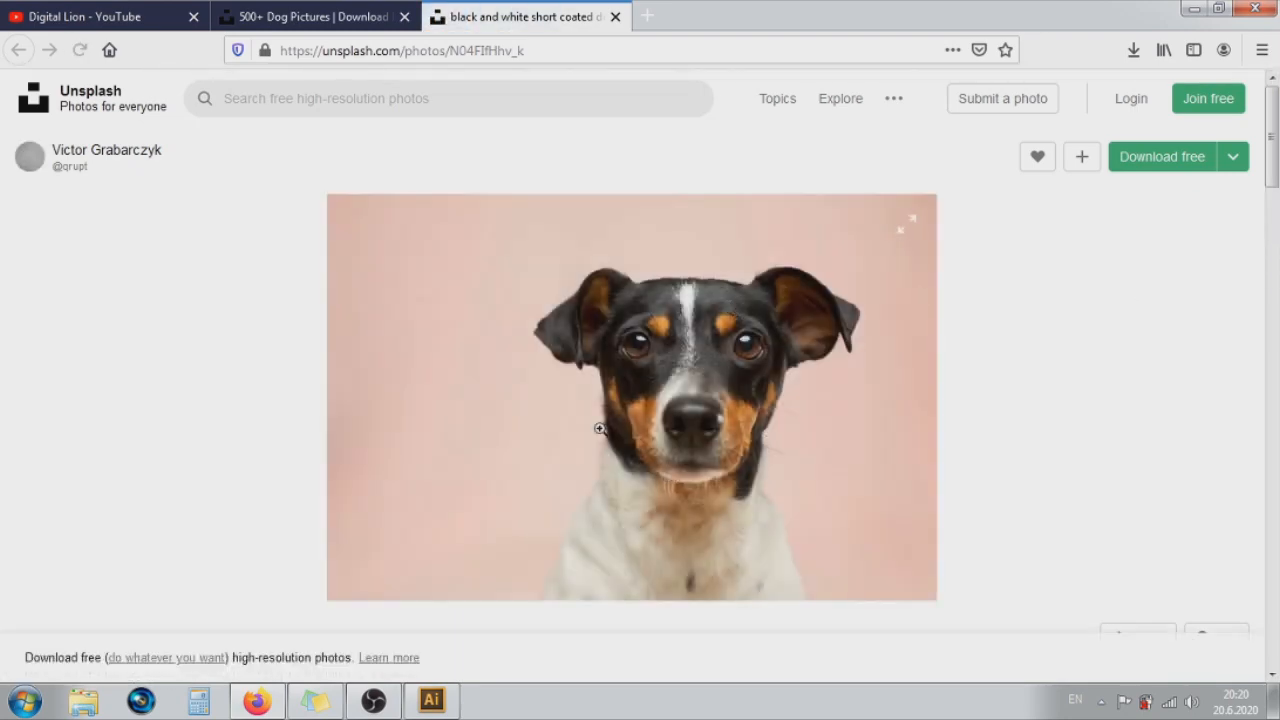
- Browse further through the dog results and open the smiling beagle face photo in a separate tab
{"action": "left_click", "coordinate": [390, 17]}
{"action": "scroll", "coordinate": [797, 337], "scroll_direction": "down", "scroll_amount": 5}
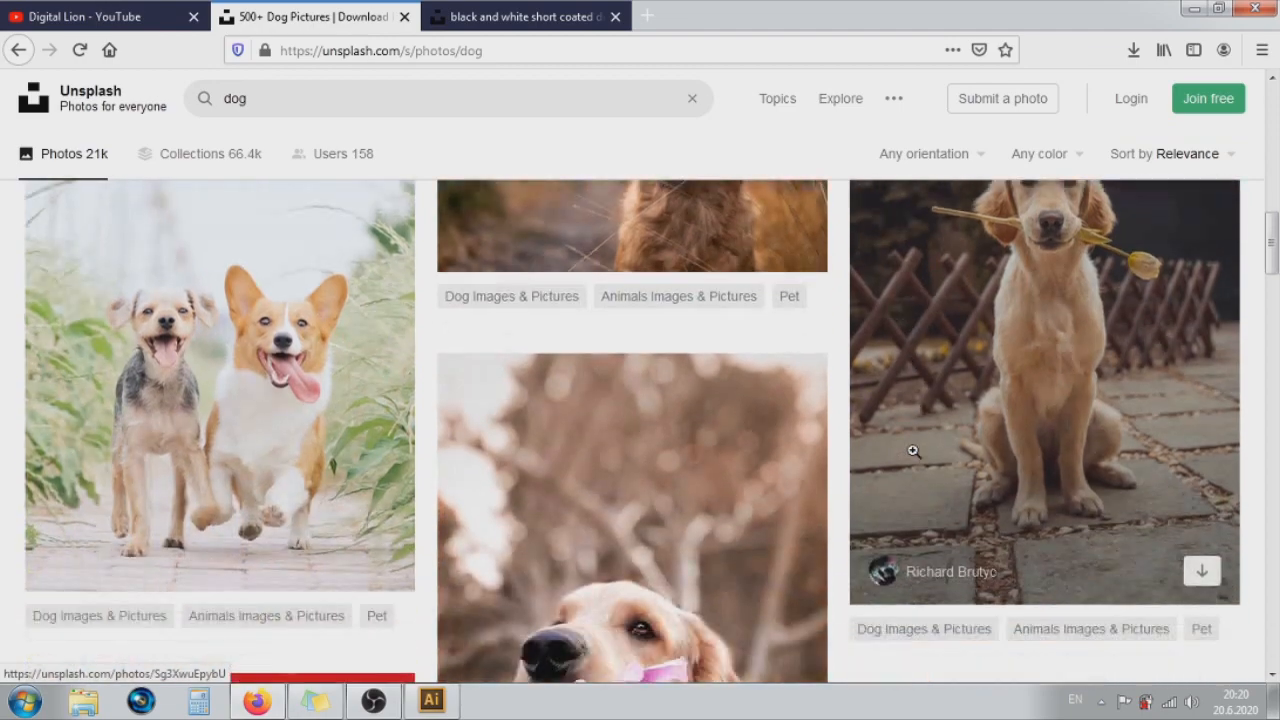
{"action": "scroll", "coordinate": [914, 452], "scroll_direction": "down", "scroll_amount": 5}
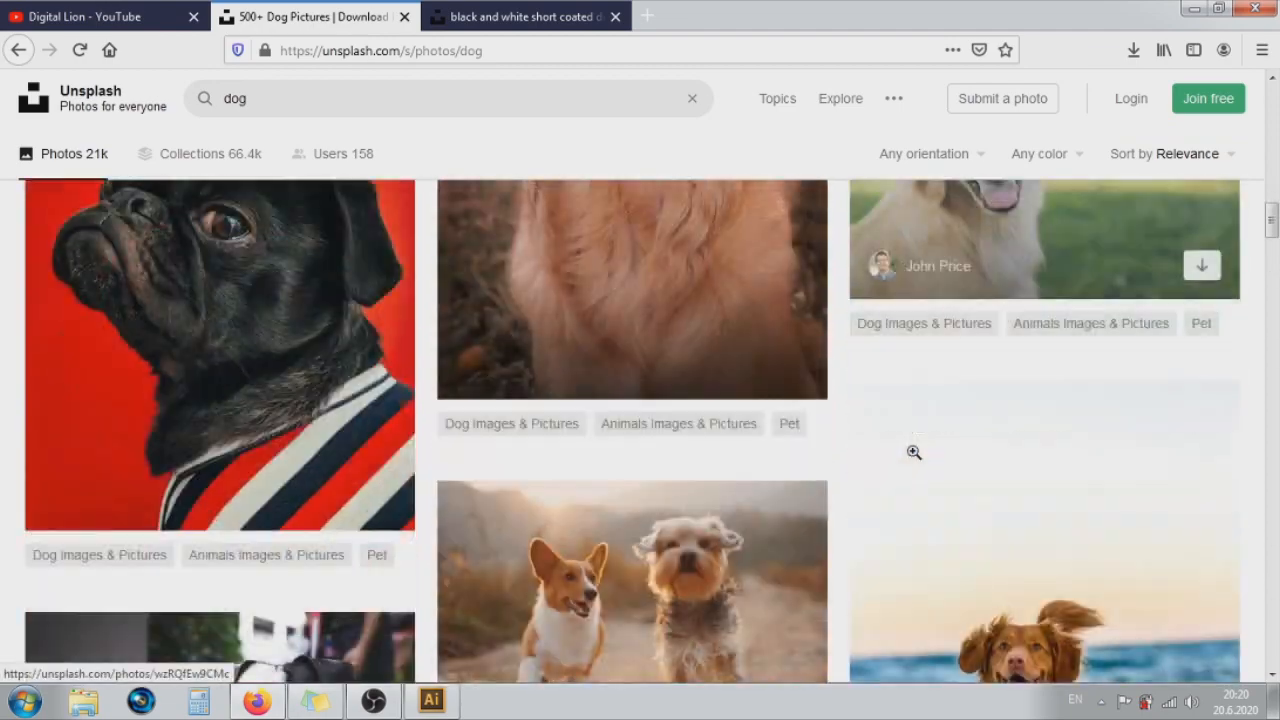
{"action": "scroll", "coordinate": [915, 452], "scroll_direction": "down", "scroll_amount": 10}
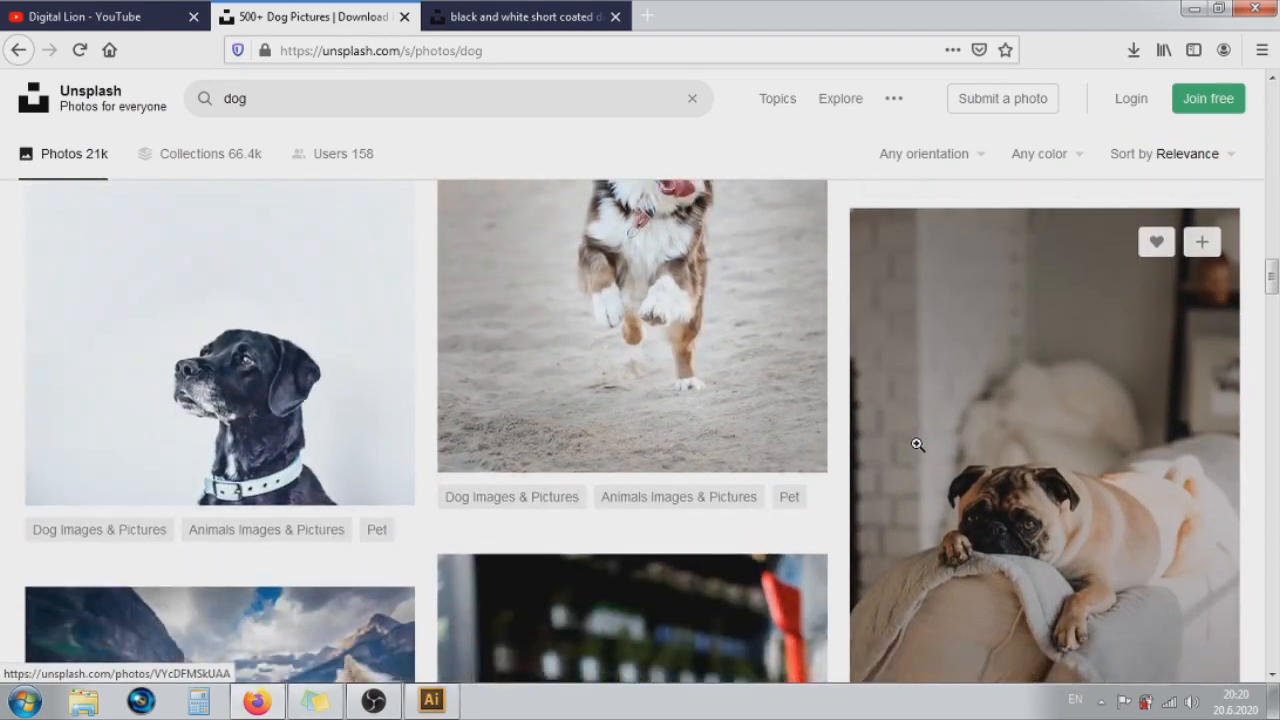
{"action": "scroll", "coordinate": [917, 445], "scroll_direction": "down", "scroll_amount": 10}
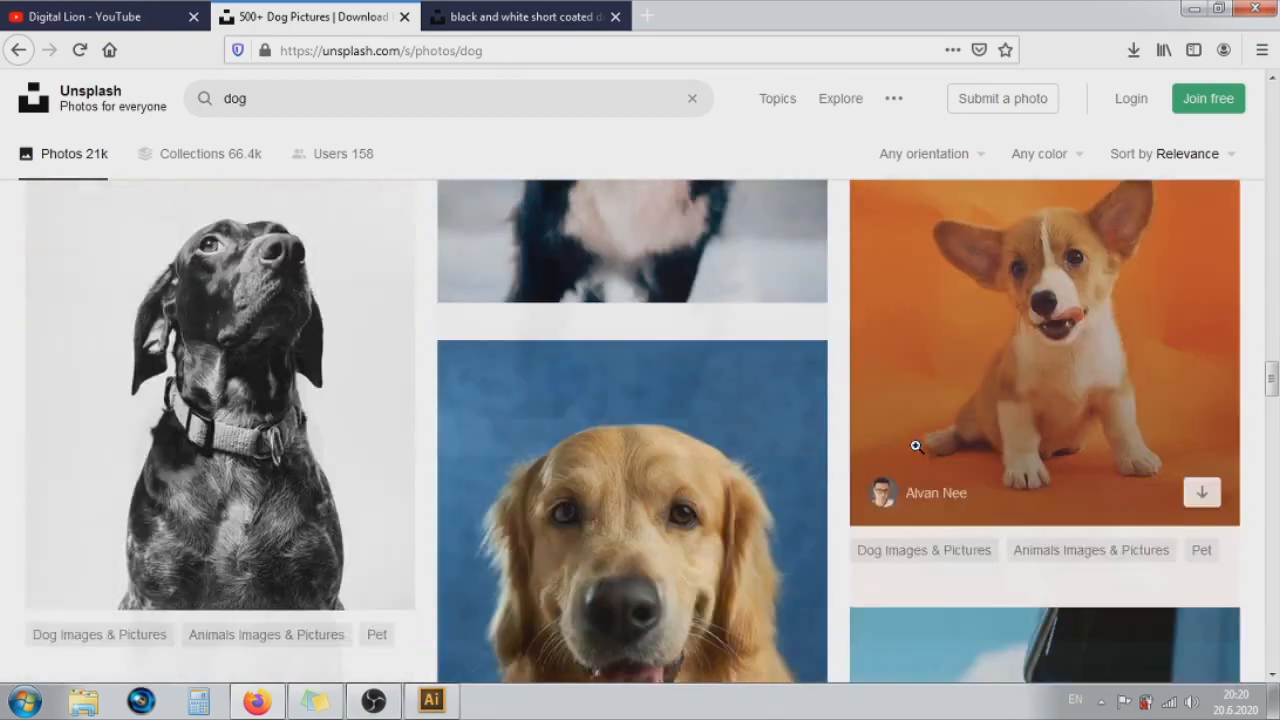
{"action": "scroll", "coordinate": [918, 455], "scroll_direction": "down", "scroll_amount": 10}
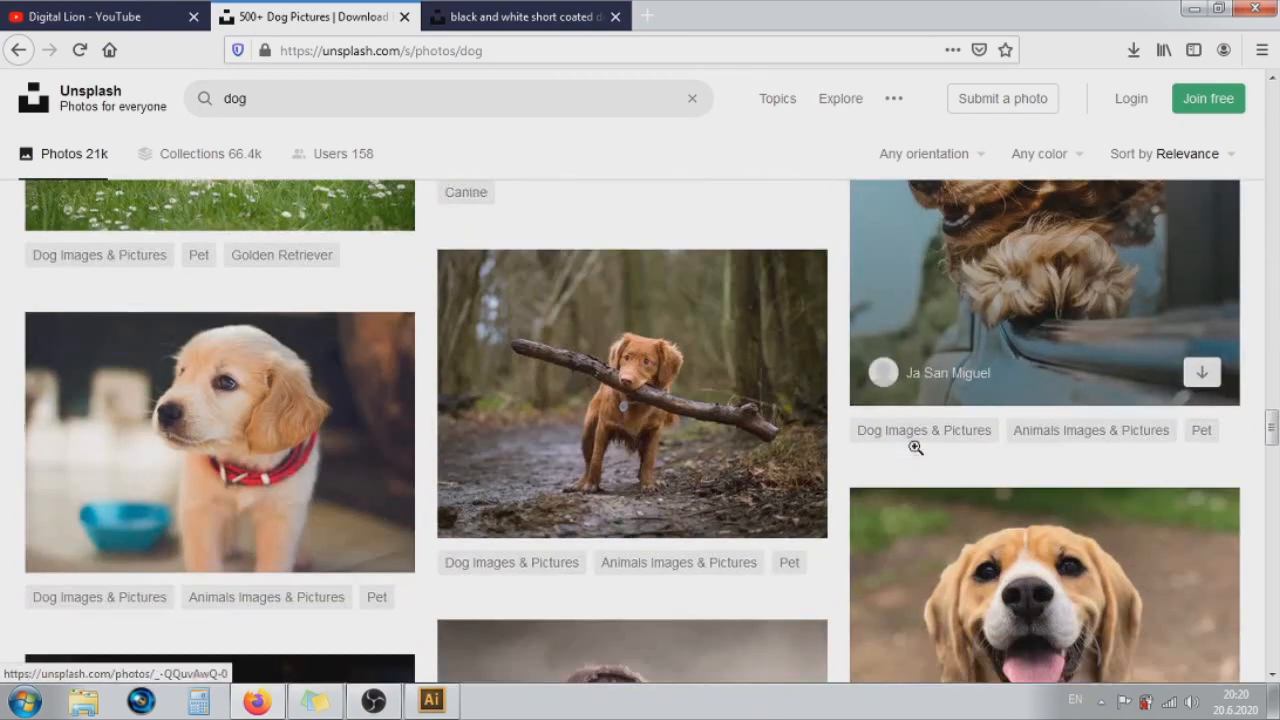
{"action": "scroll", "coordinate": [915, 452], "scroll_direction": "up", "scroll_amount": 1}
{"action": "scroll", "coordinate": [915, 452], "scroll_direction": "down", "scroll_amount": 4}
{"action": "scroll", "coordinate": [915, 452], "scroll_direction": "up", "scroll_amount": 2}
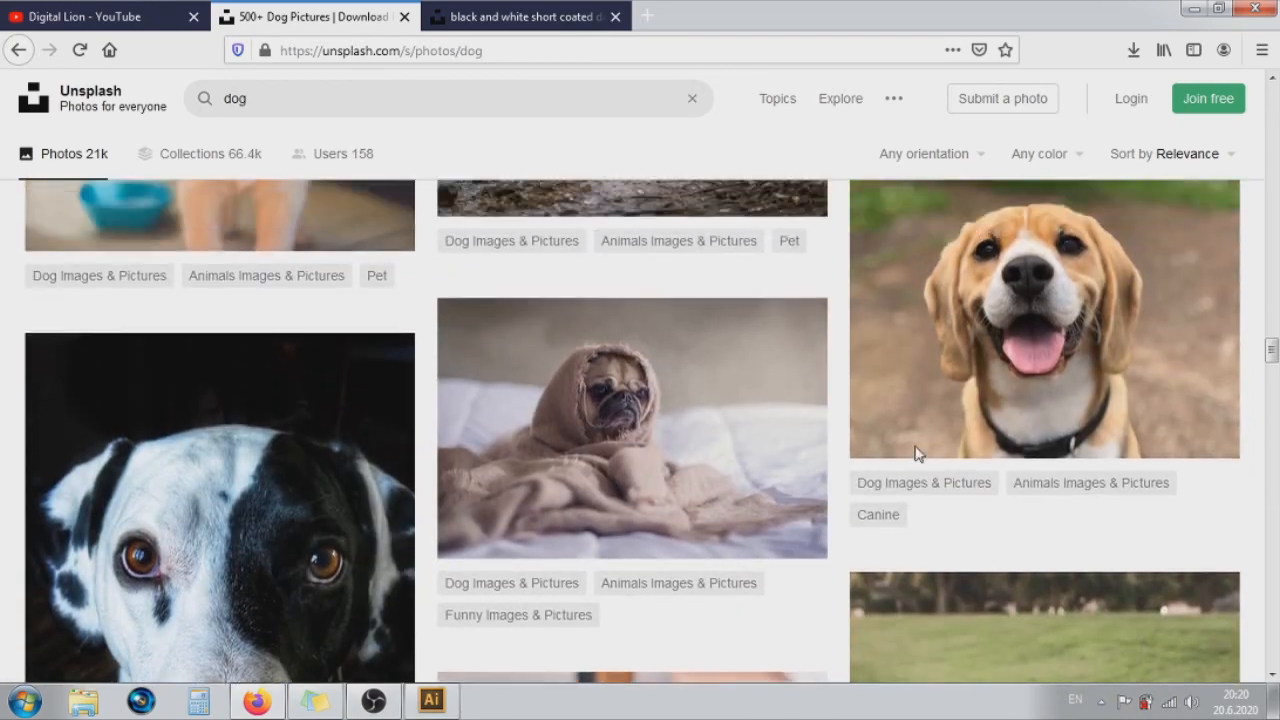
{"action": "right_click", "coordinate": [960, 324]}
{"action": "left_click", "coordinate": [1000, 337]}
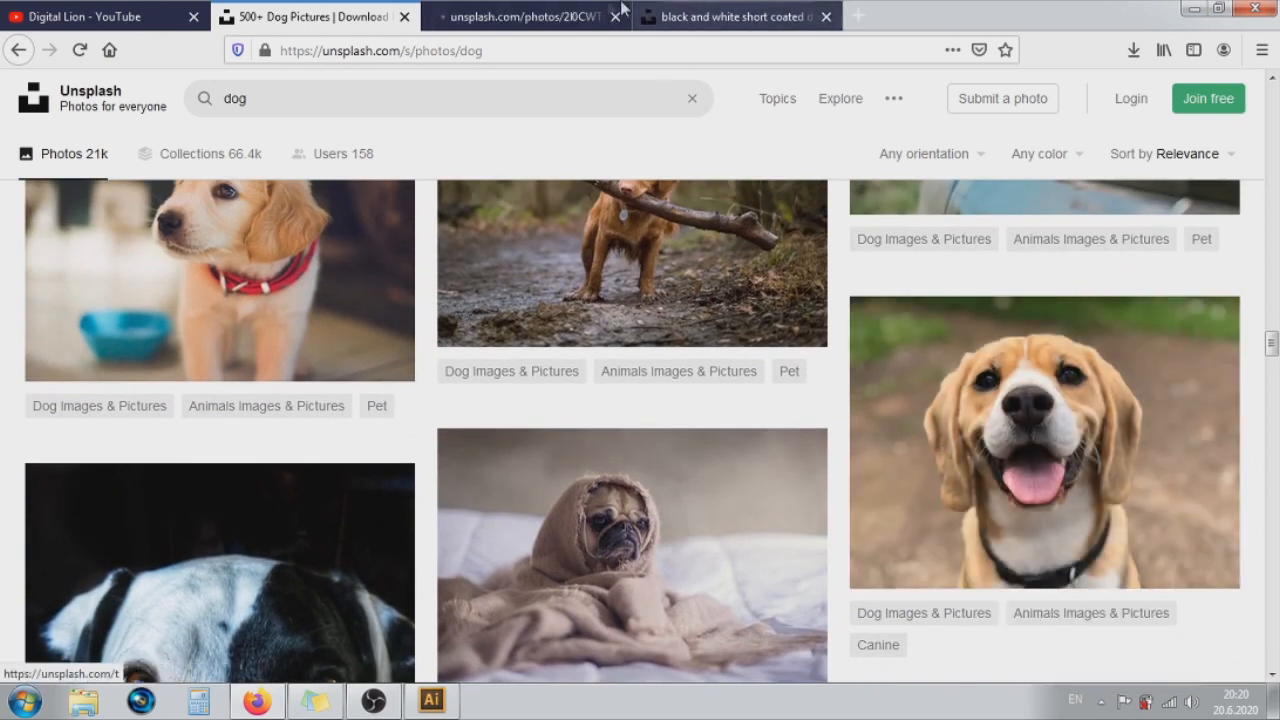
{"action": "left_click", "coordinate": [545, 8]}
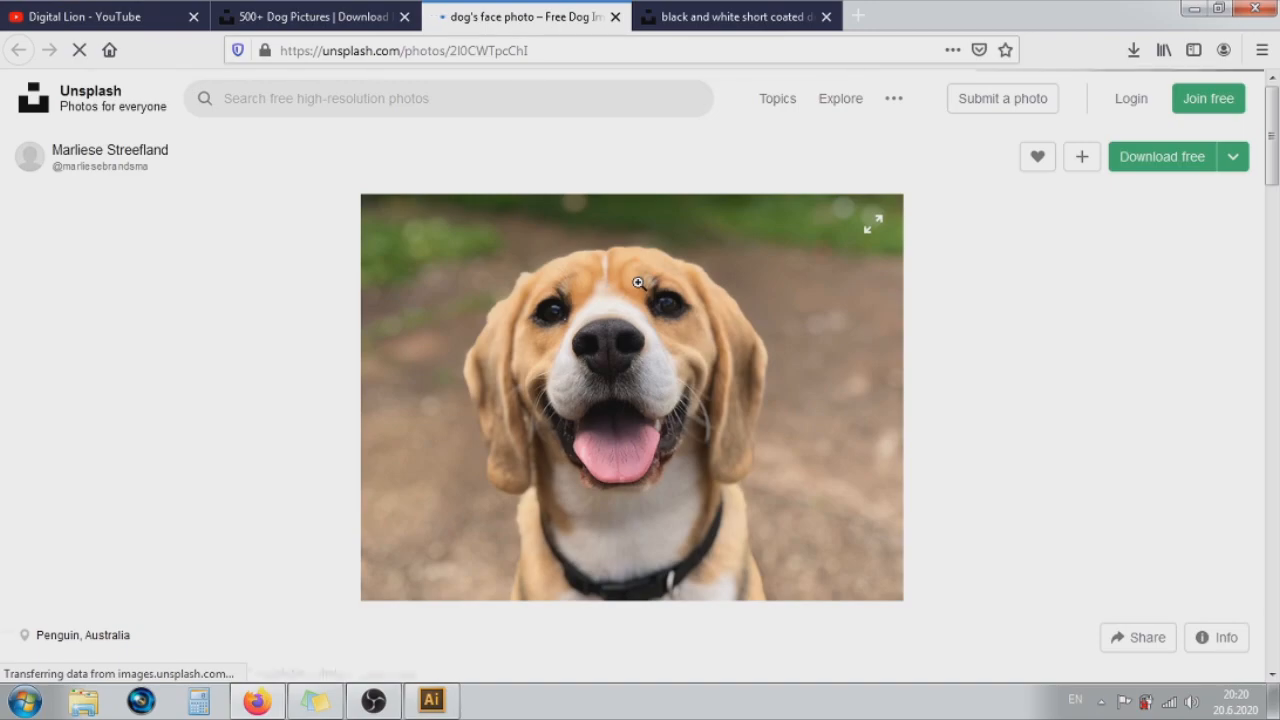
- Look further down the dog results and open the brown labrador puppy photo in a separate tab
{"action": "left_click", "coordinate": [300, 16]}
{"action": "scroll", "coordinate": [555, 284], "scroll_direction": "down", "scroll_amount": 7}
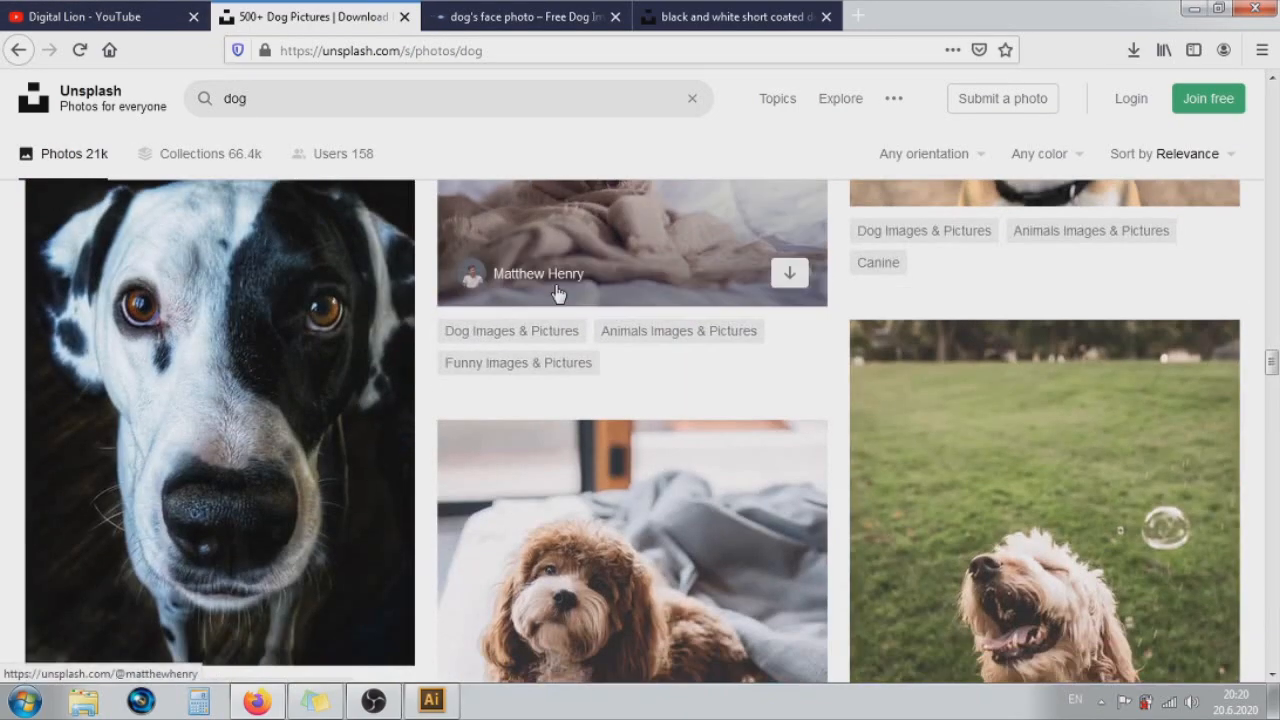
{"action": "scroll", "coordinate": [1054, 377], "scroll_direction": "down", "scroll_amount": 5}
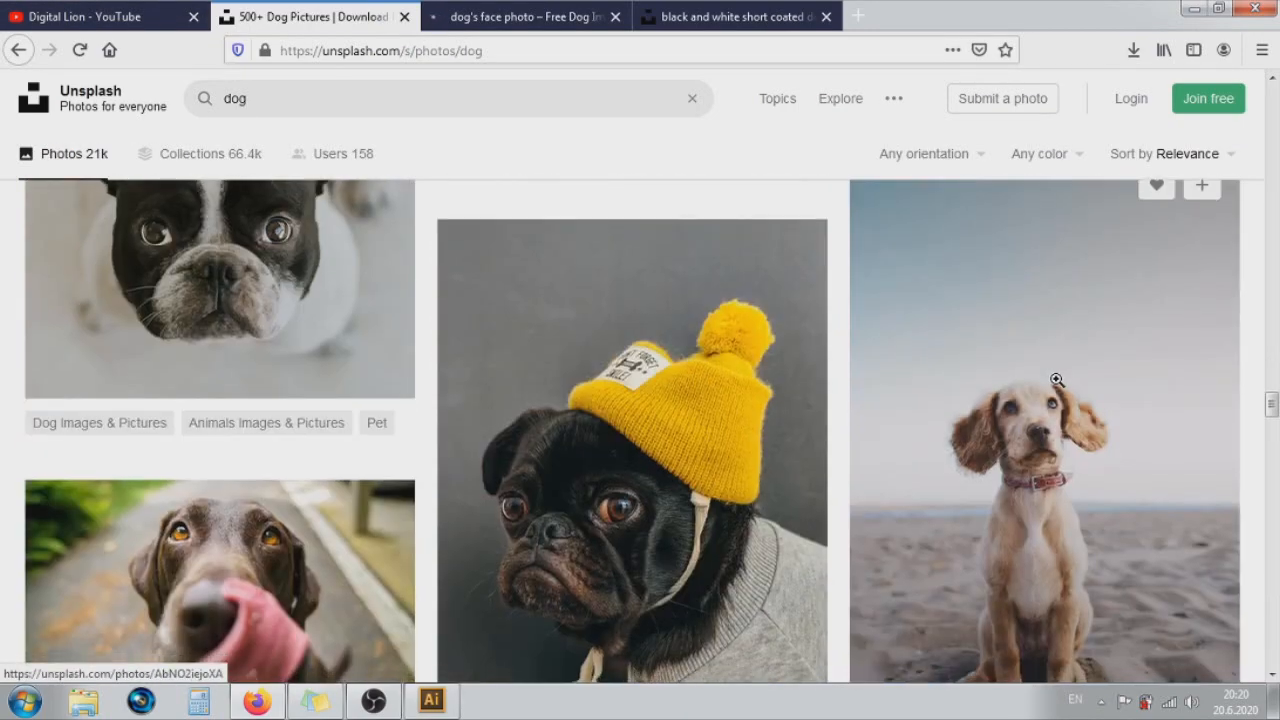
{"action": "scroll", "coordinate": [1056, 379], "scroll_direction": "up", "scroll_amount": 2}
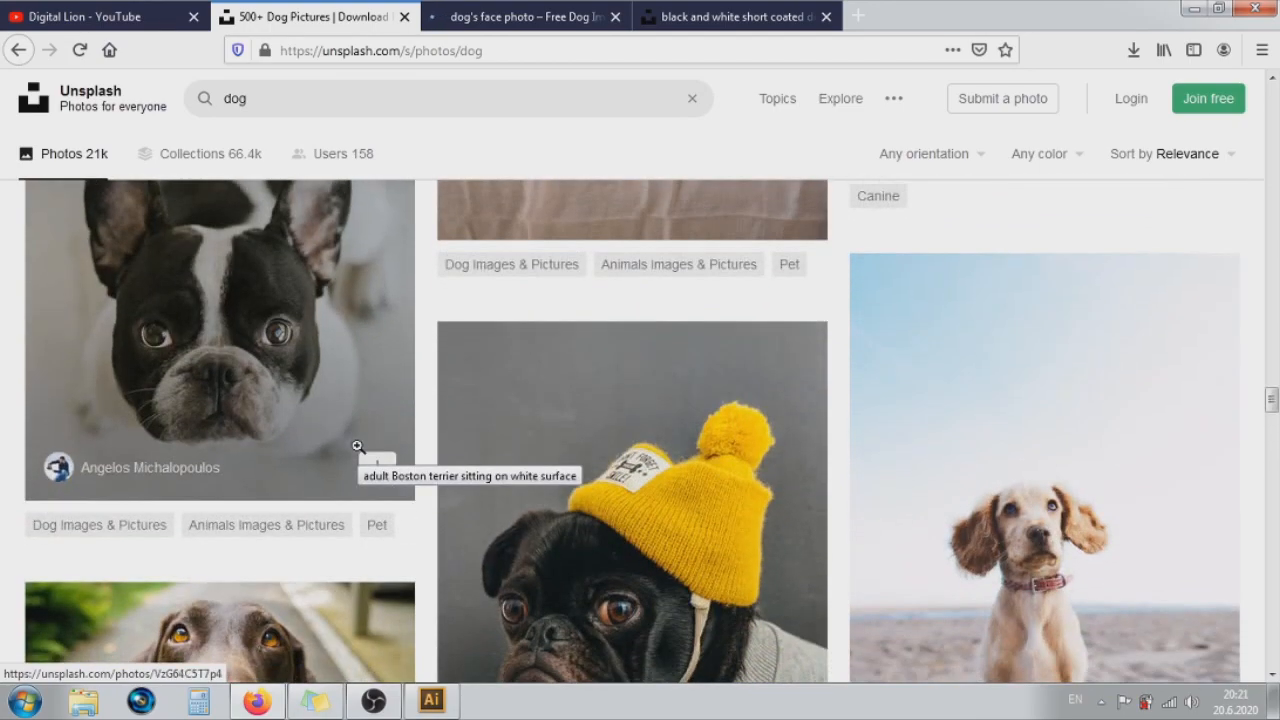
{"action": "scroll", "coordinate": [357, 446], "scroll_direction": "down", "scroll_amount": 2}
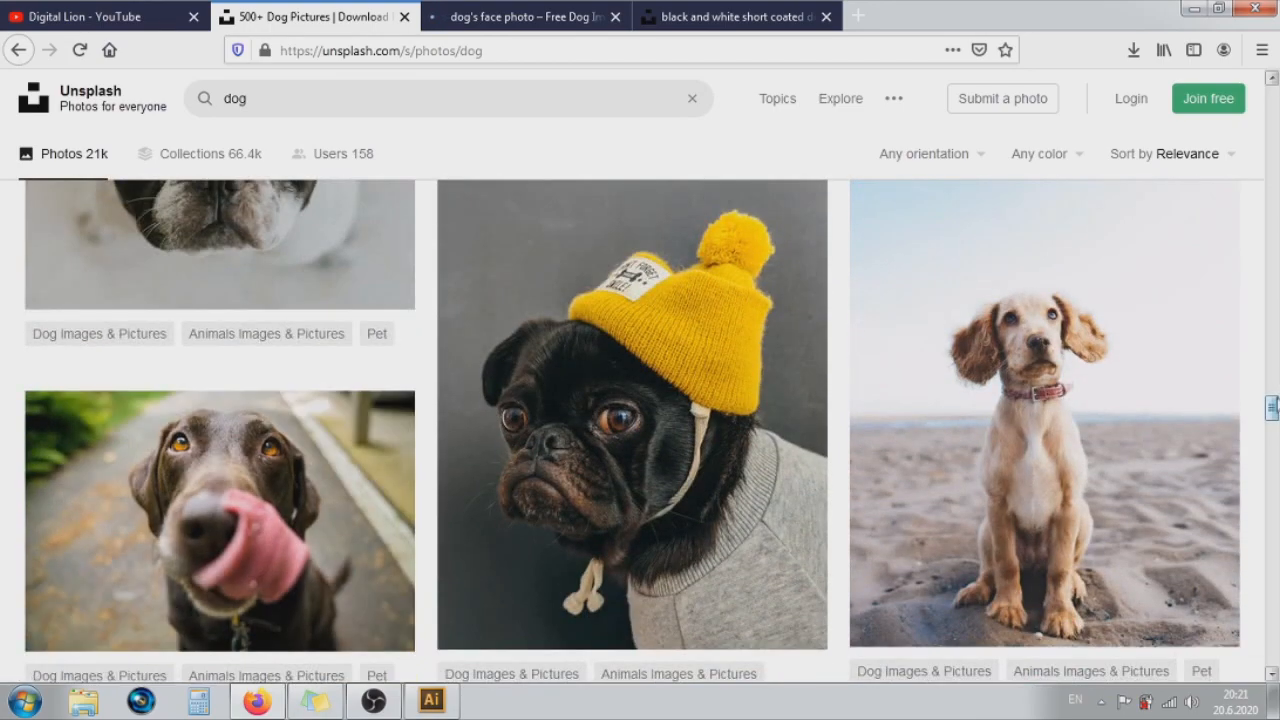
{"action": "scroll", "coordinate": [632, 430], "scroll_direction": "down", "scroll_amount": 5}
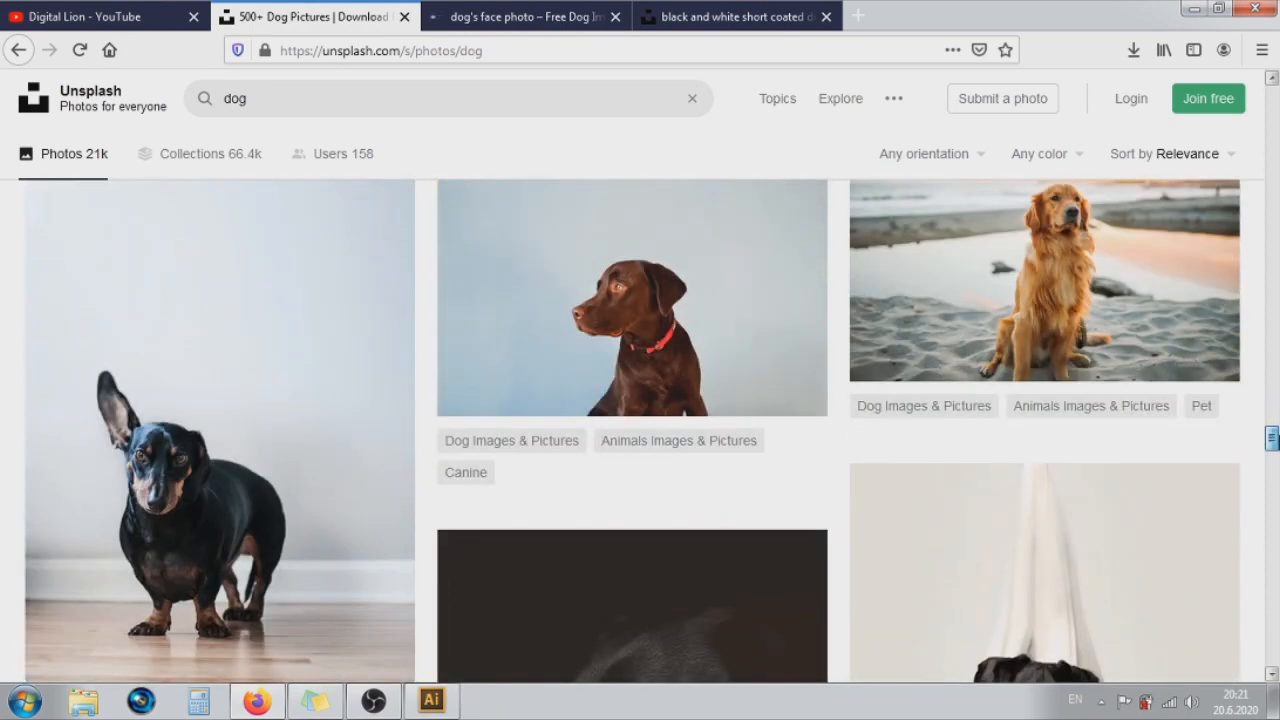
{"action": "scroll", "coordinate": [632, 430], "scroll_direction": "up", "scroll_amount": 1}
{"action": "right_click", "coordinate": [700, 302]}
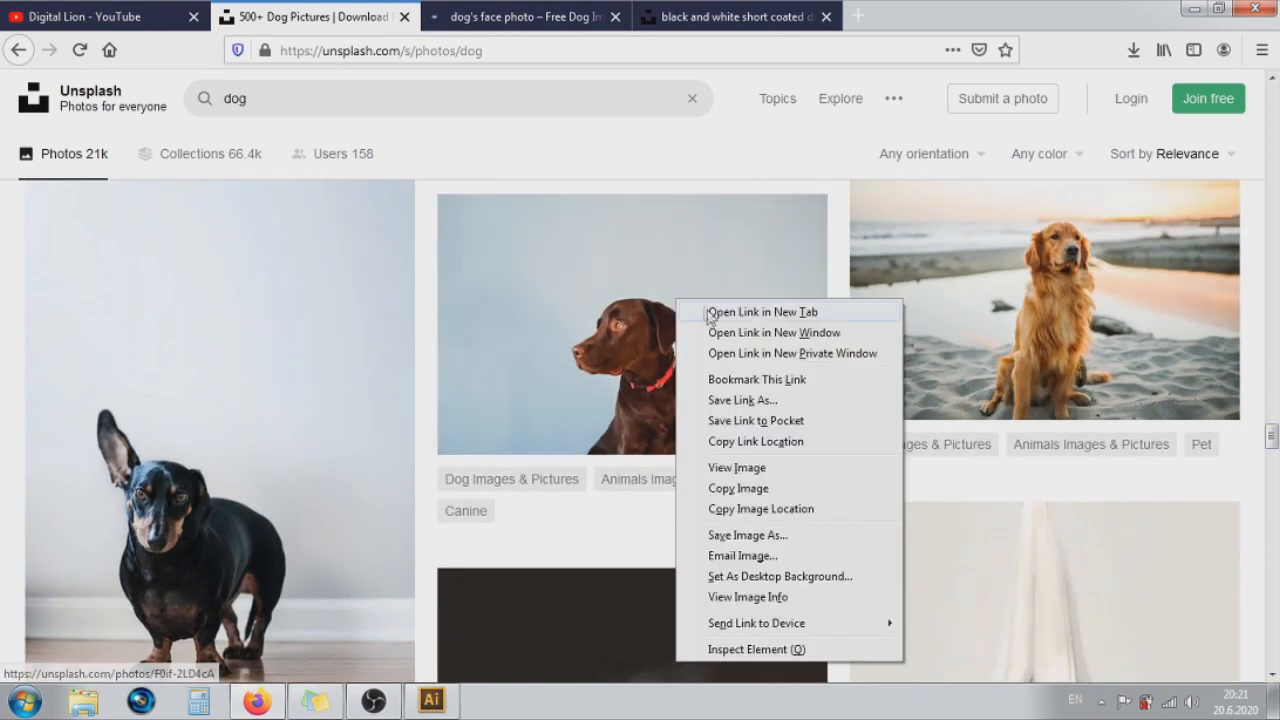
{"action": "left_click", "coordinate": [706, 311]}
{"action": "left_click", "coordinate": [485, 9]}
- Open the photo of the black and tan dachshund with a raised ear in a separate tab from the results
{"action": "left_click", "coordinate": [375, 13]}
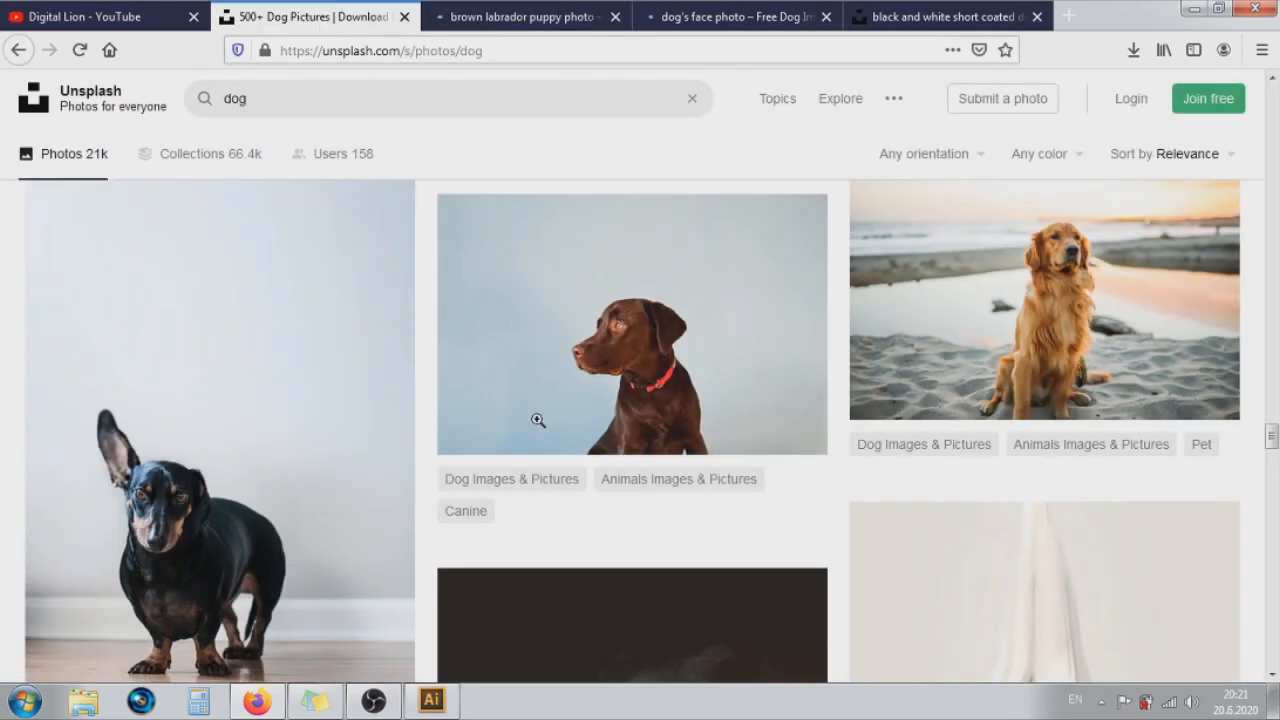
{"action": "scroll", "coordinate": [537, 425], "scroll_direction": "down", "scroll_amount": 1}
{"action": "right_click", "coordinate": [190, 455]}
{"action": "left_click", "coordinate": [325, 105]}
- Close the brown labrador and beagle photo tabs
{"action": "left_click", "coordinate": [650, 14]}
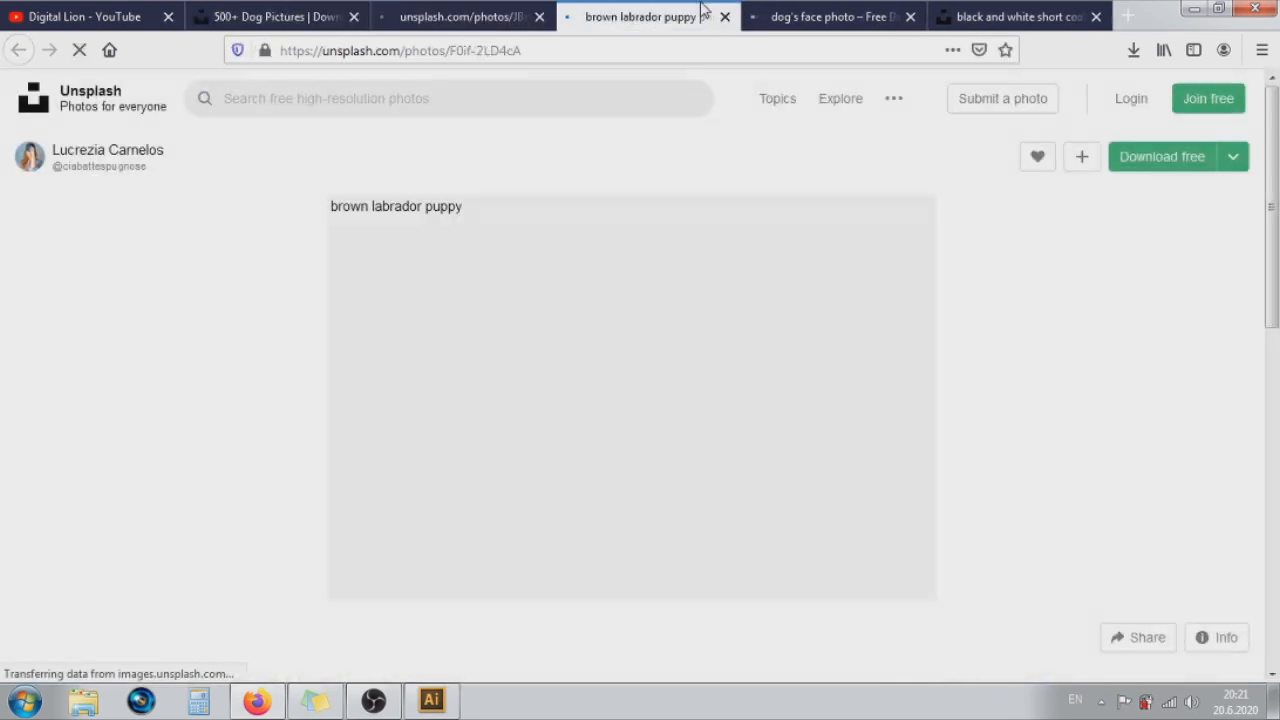
{"action": "middle_click", "coordinate": [605, 17]}
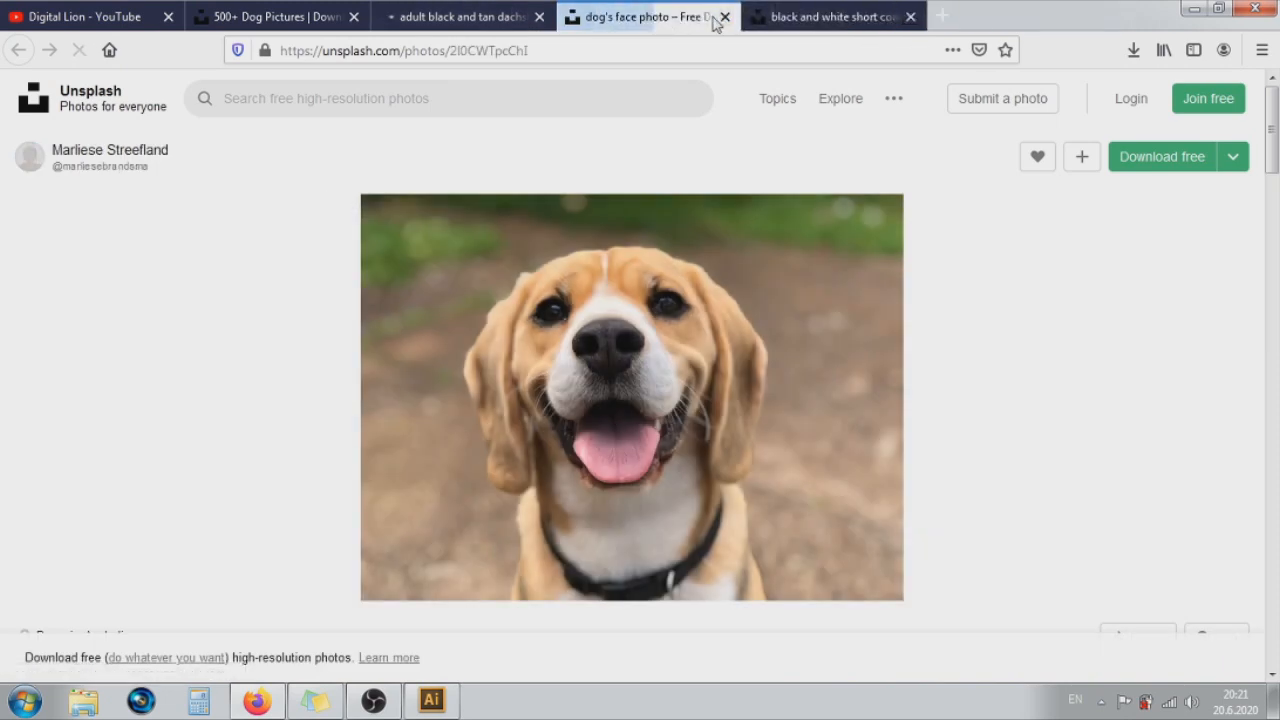
{"action": "left_click", "coordinate": [725, 17]}
- Compare the dachshund photo with the pink-background dog photo and look through more dog results
{"action": "left_click", "coordinate": [507, 10]}
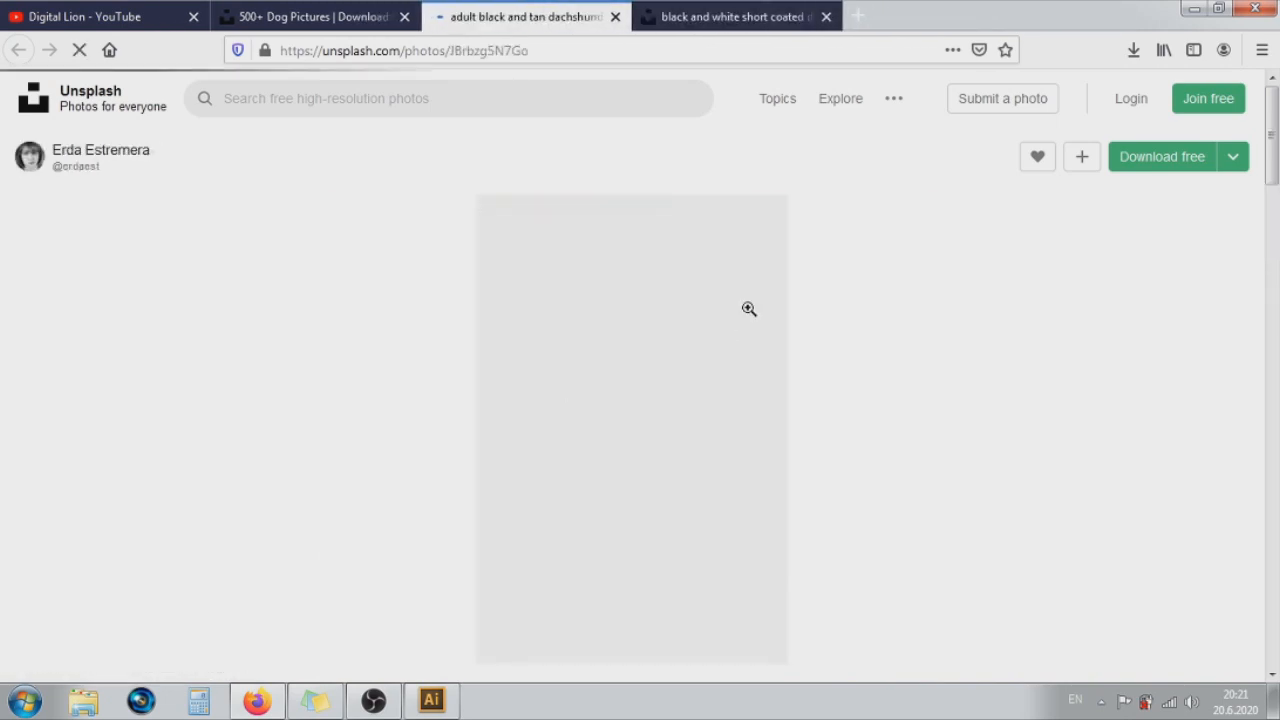
{"action": "scroll", "coordinate": [520, 450], "scroll_direction": "down", "scroll_amount": 3}
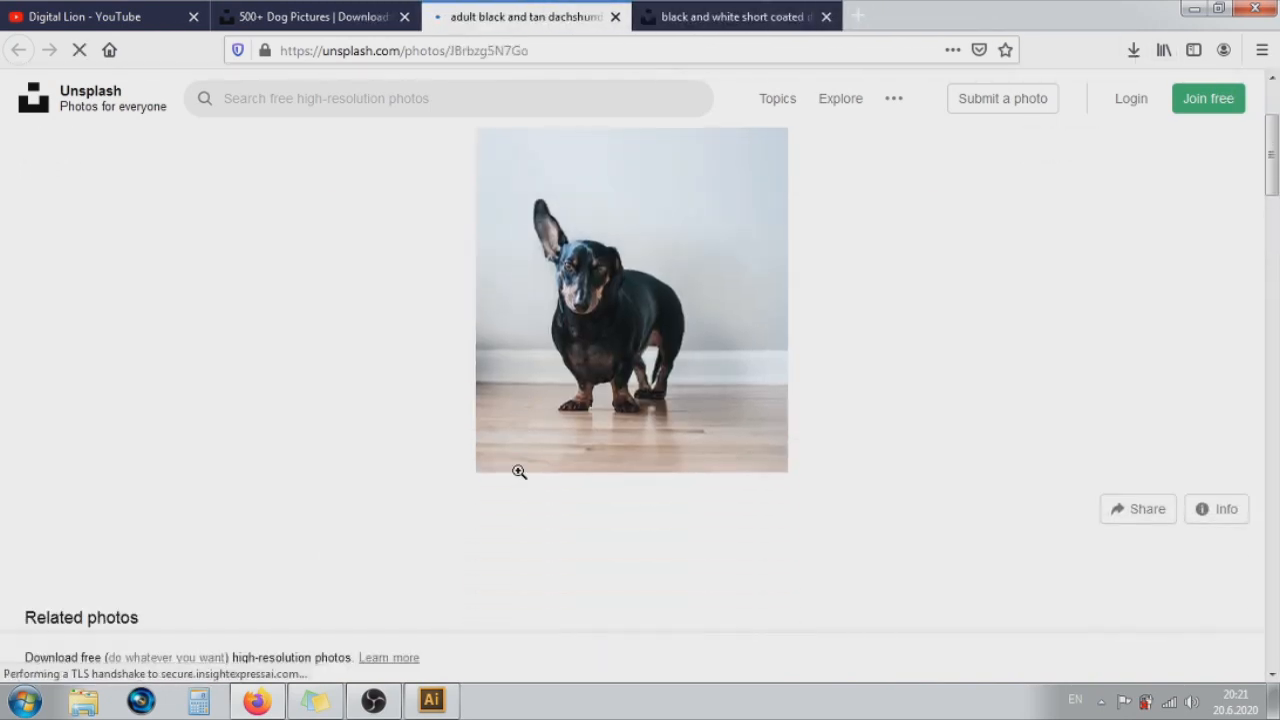
{"action": "scroll", "coordinate": [517, 468], "scroll_direction": "up", "scroll_amount": 2}
{"action": "left_click", "coordinate": [748, 8]}
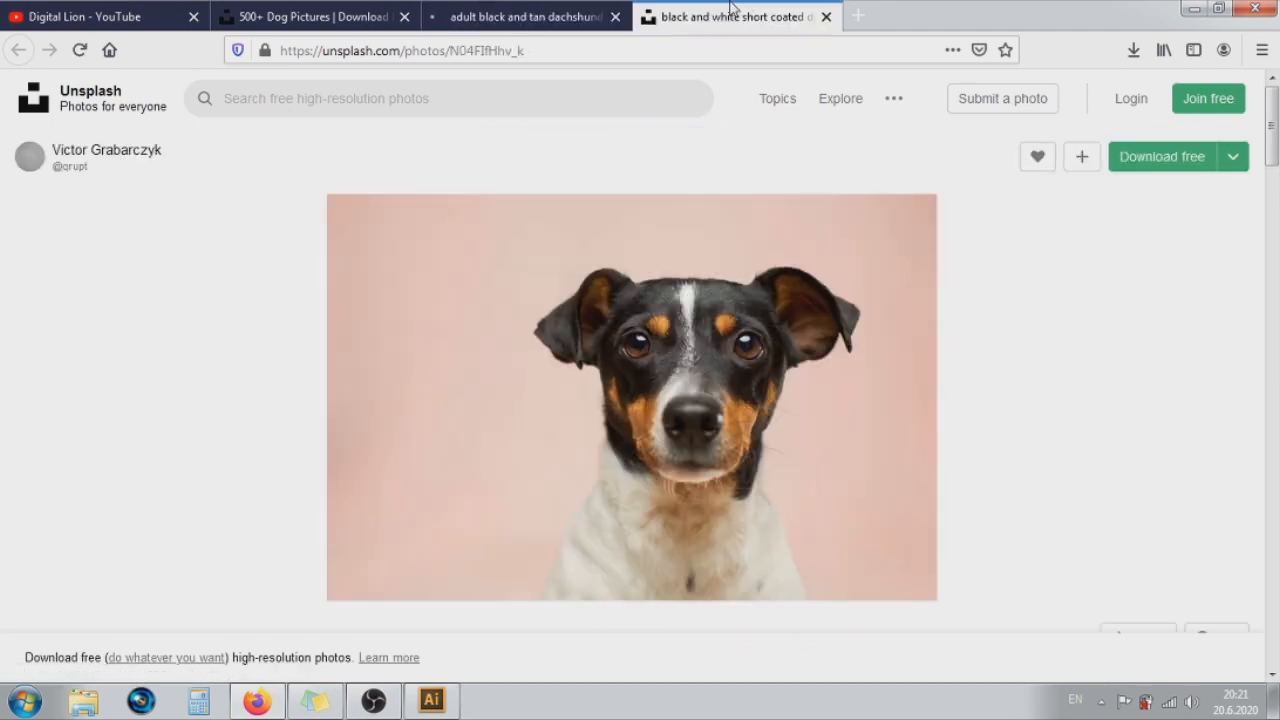
{"action": "left_click", "coordinate": [525, 16]}
{"action": "left_click", "coordinate": [368, 12]}
{"action": "scroll", "coordinate": [662, 445], "scroll_direction": "down", "scroll_amount": 2}
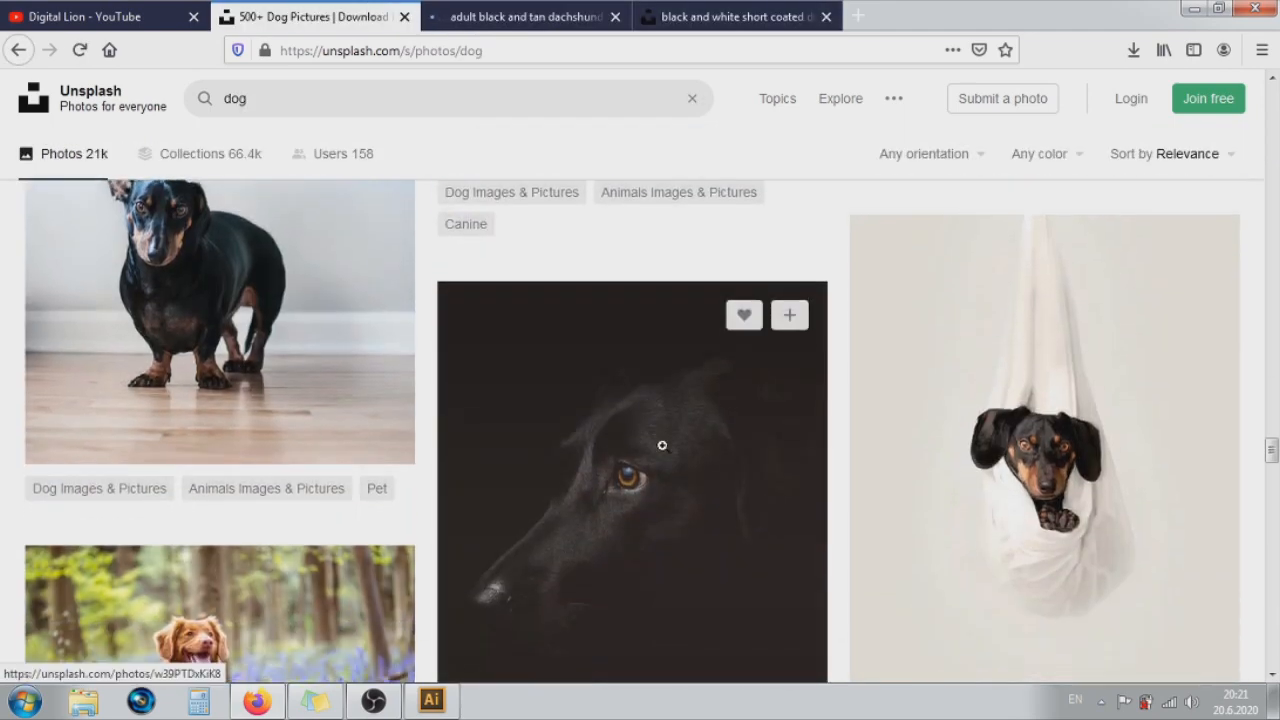
{"action": "scroll", "coordinate": [662, 452], "scroll_direction": "down", "scroll_amount": 3}
{"action": "scroll", "coordinate": [663, 451], "scroll_direction": "up", "scroll_amount": 2}
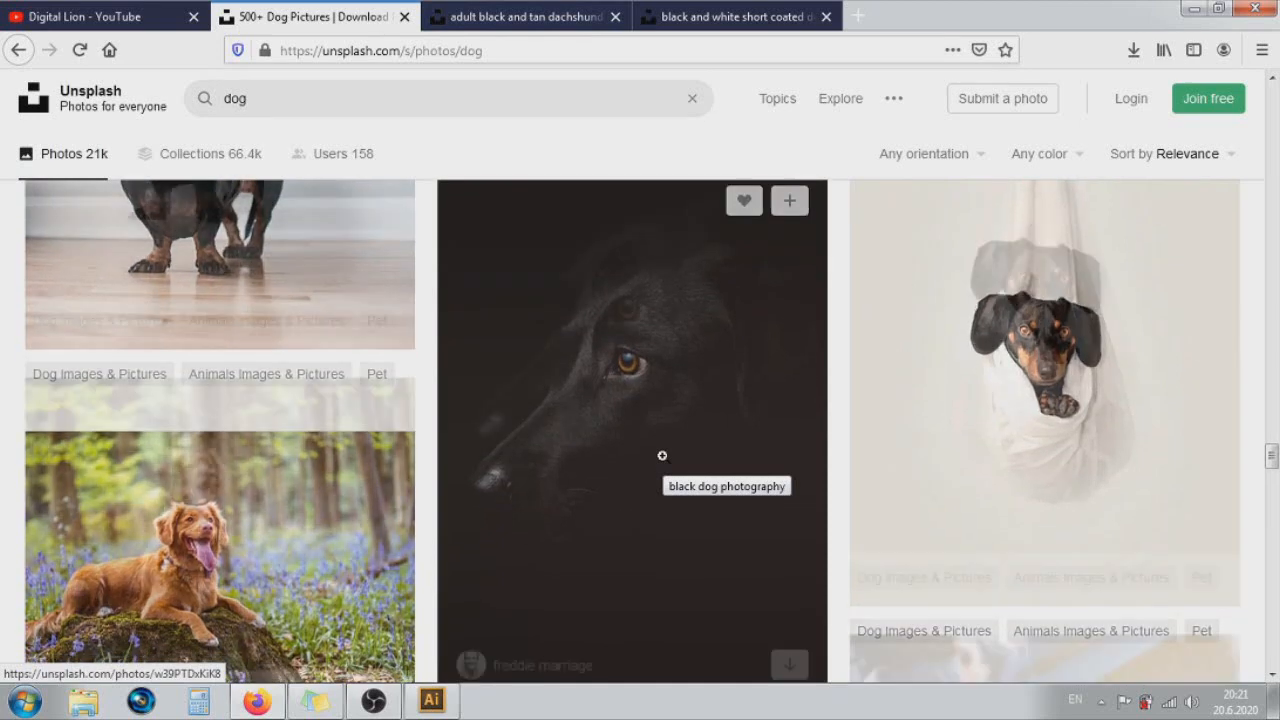
{"action": "scroll", "coordinate": [663, 451], "scroll_direction": "down", "scroll_amount": 2}
- Download the dachshund photo in Large size (2400x3613), save the file, and show the download sizes again
{"action": "left_click", "coordinate": [533, 8]}
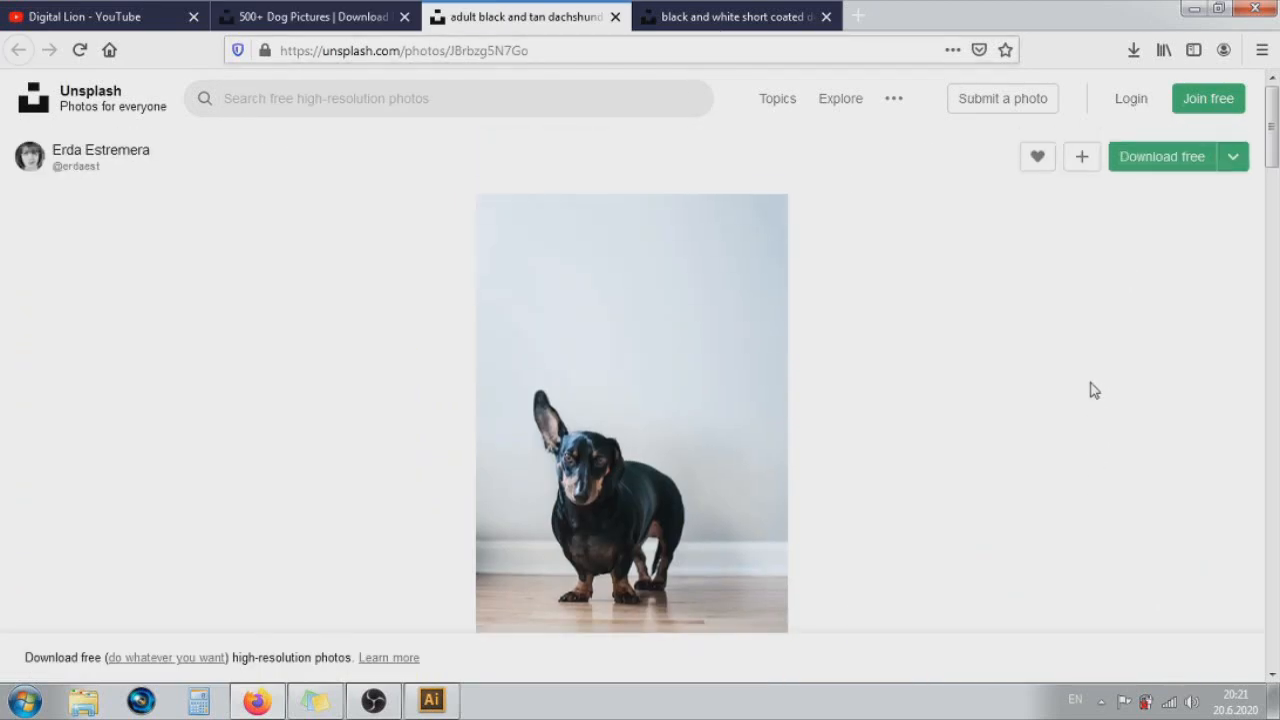
{"action": "left_click", "coordinate": [1235, 160]}
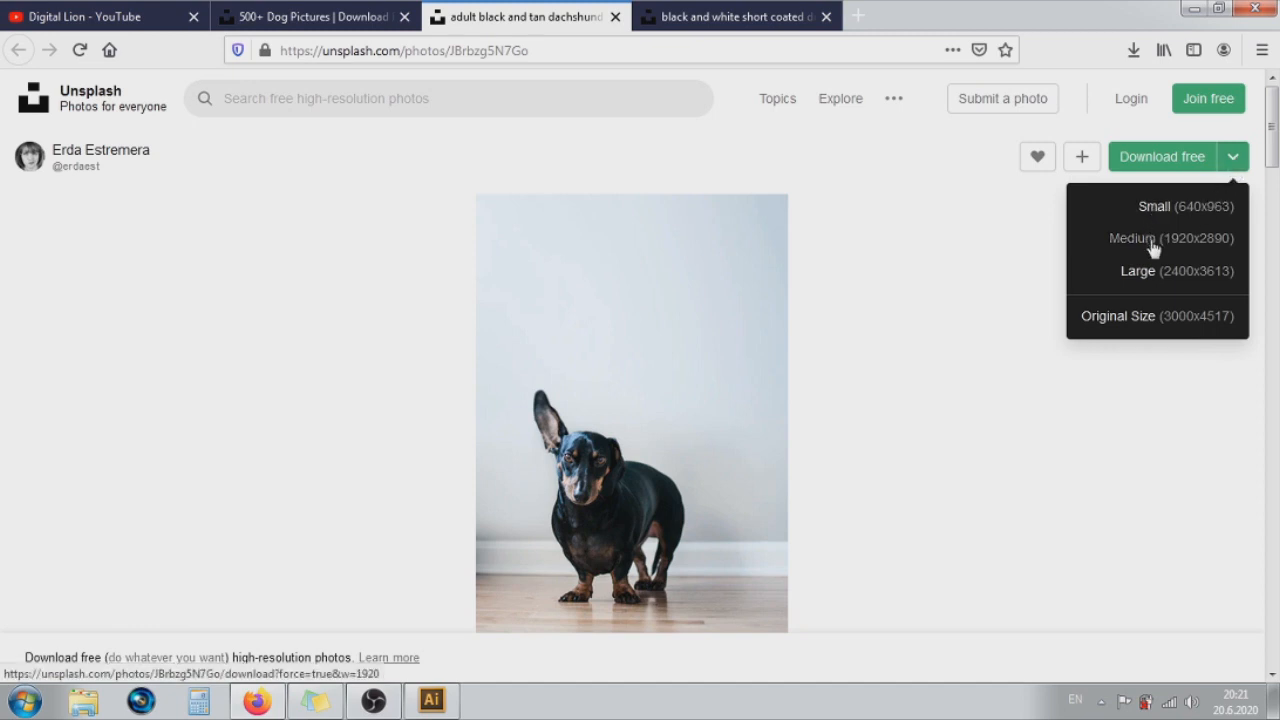
{"action": "left_click", "coordinate": [1152, 272]}
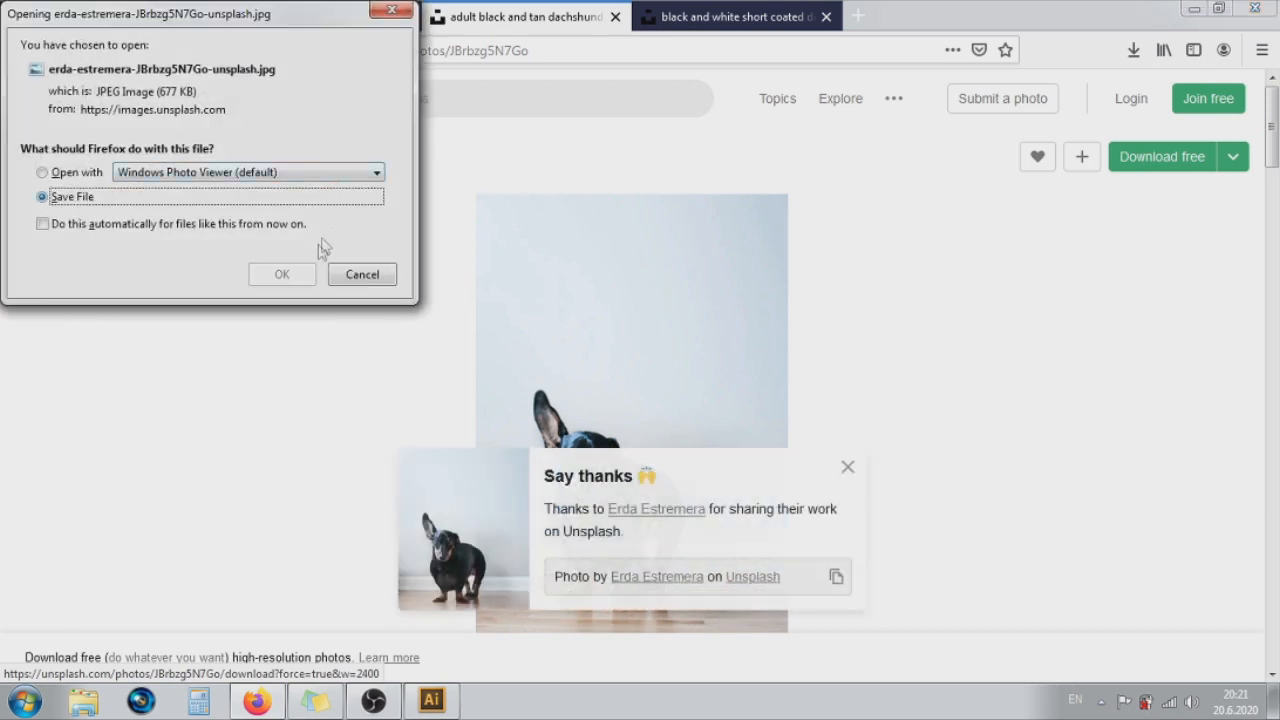
{"action": "left_click", "coordinate": [302, 280]}
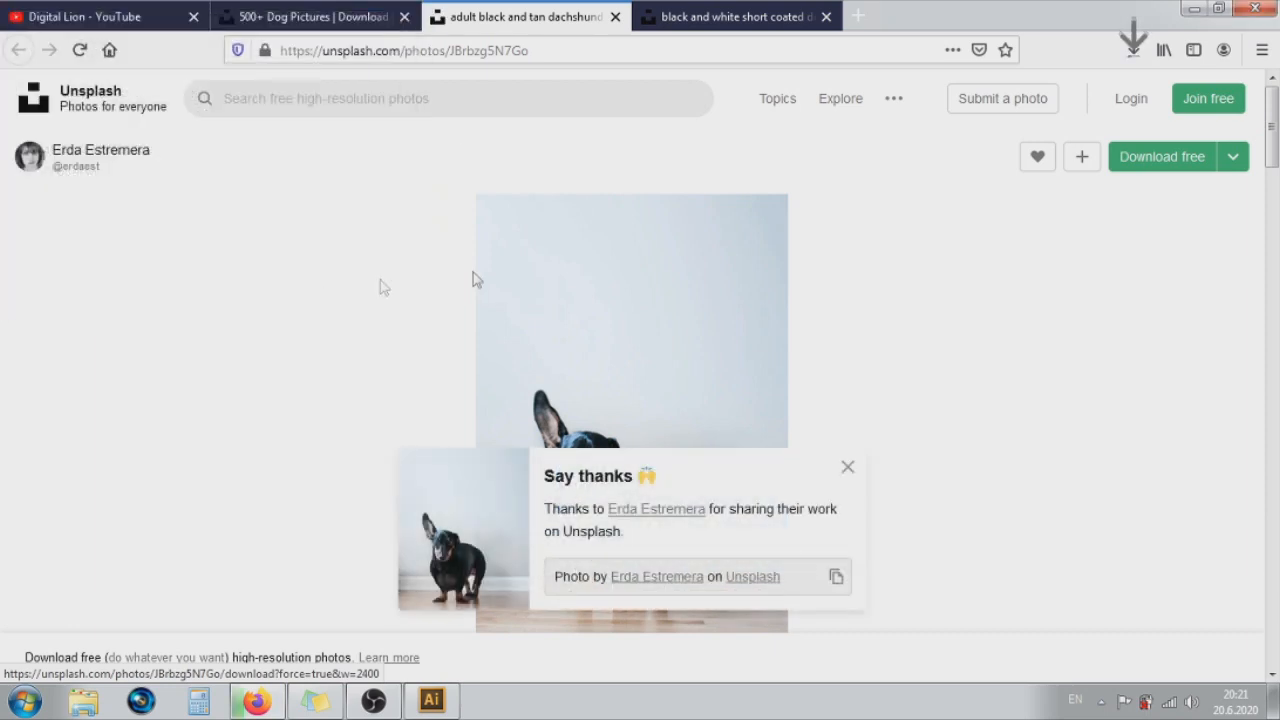
{"action": "left_click", "coordinate": [1231, 166]}
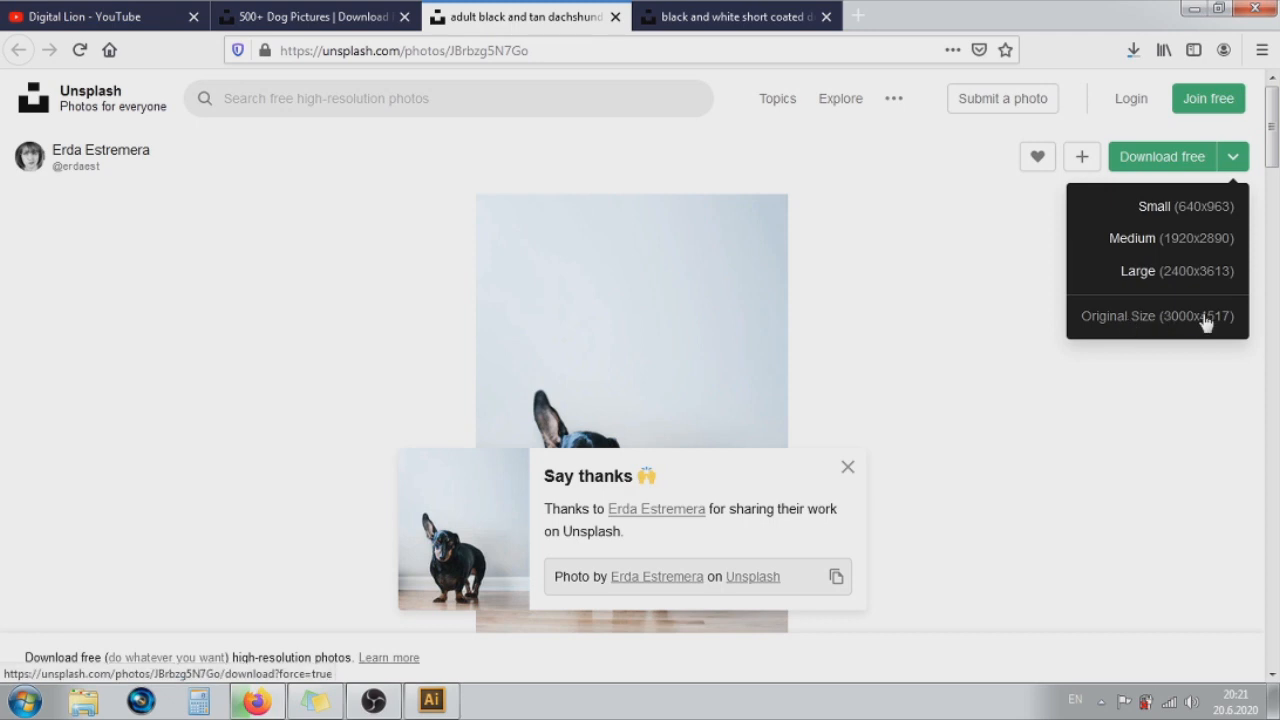
- Close the download sizes, switch to Illustrator and start a new document named "Pet center"
{"action": "left_click", "coordinate": [1235, 166]}
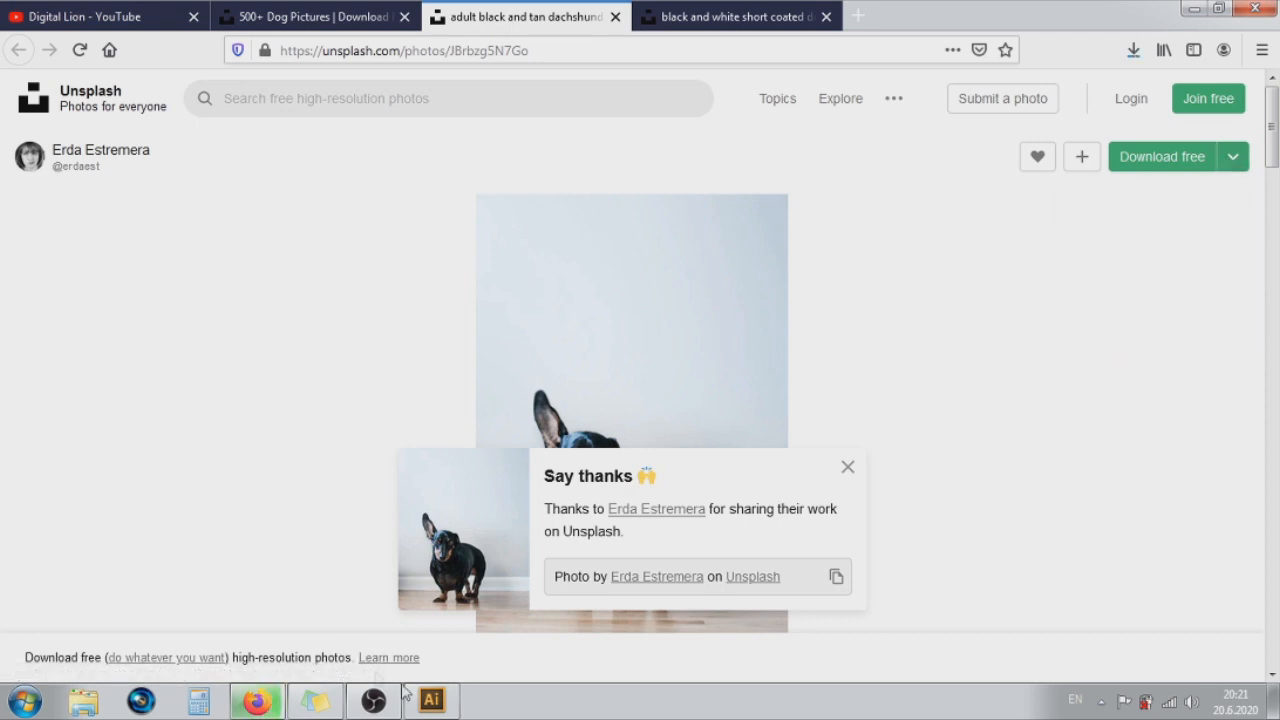
{"action": "left_click", "coordinate": [432, 702]}
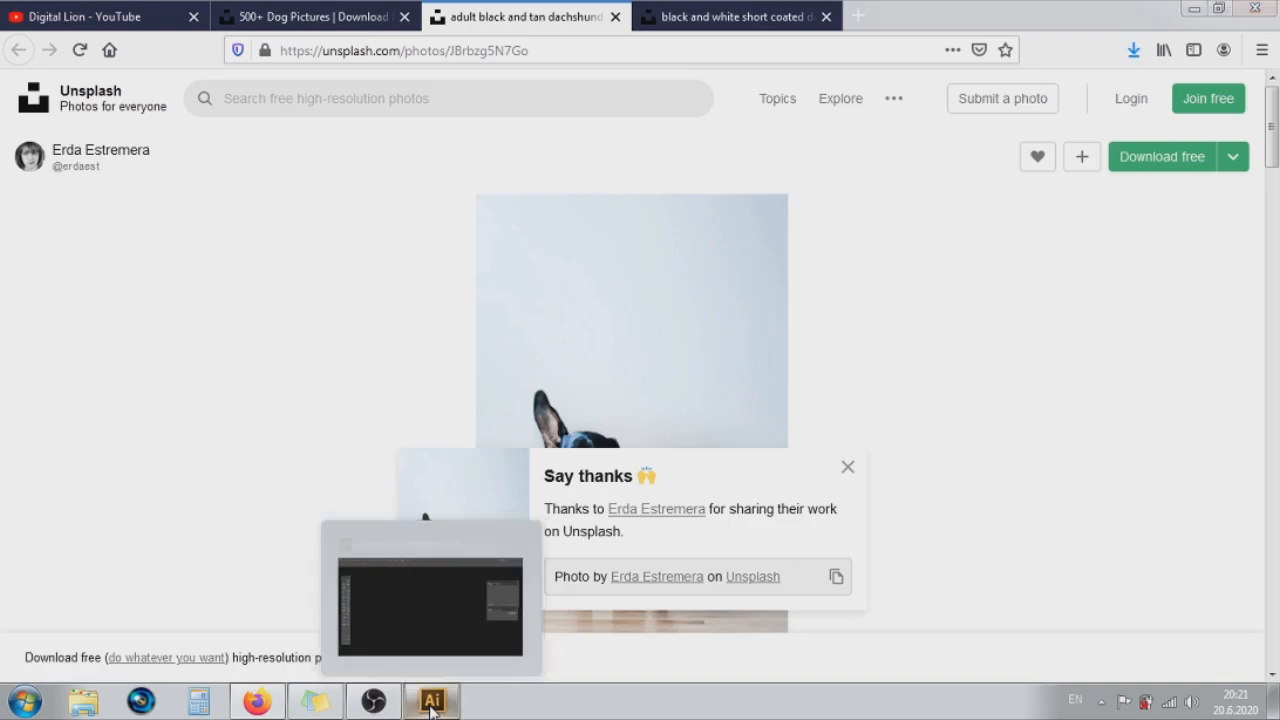
{"action": "left_click", "coordinate": [52, 14]}
{"action": "left_click", "coordinate": [80, 34]}
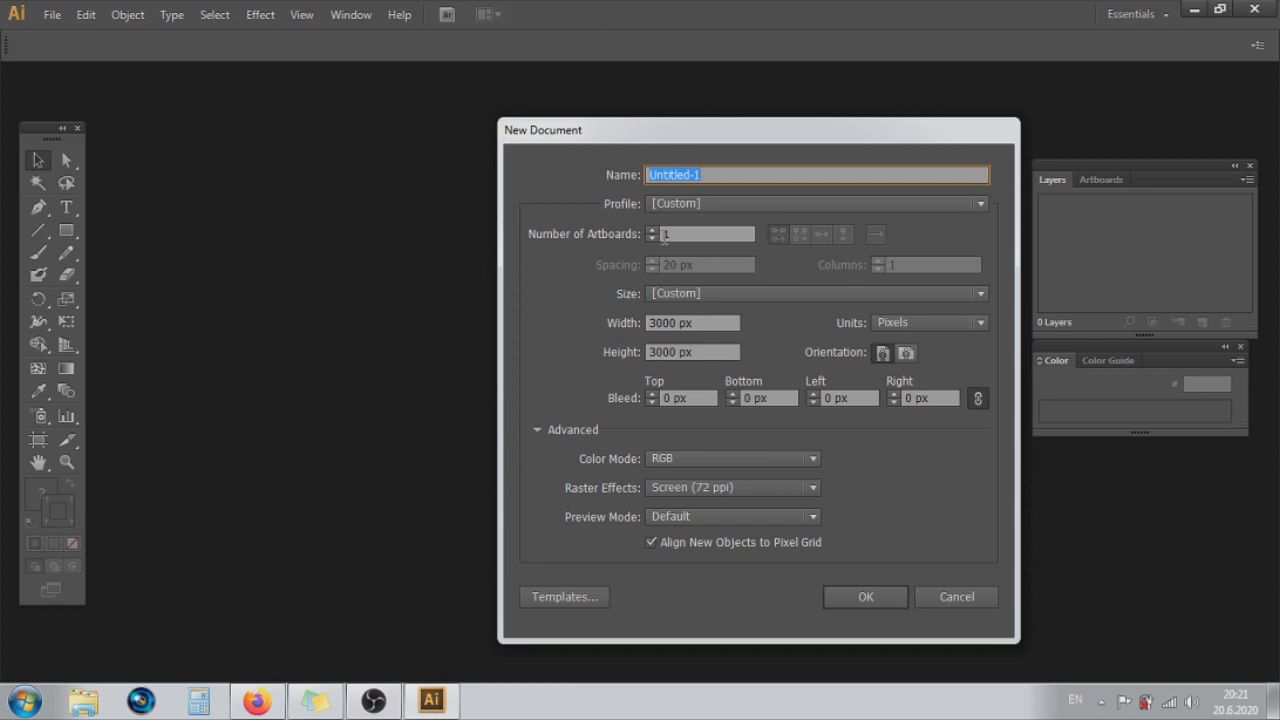
{"action": "type", "text": "Pet center"}
- Look through the profile, size, unit, color mode and raster options, and create the 3000 x 3000 px RGB document at 72 ppi
{"action": "left_click", "coordinate": [744, 202]}
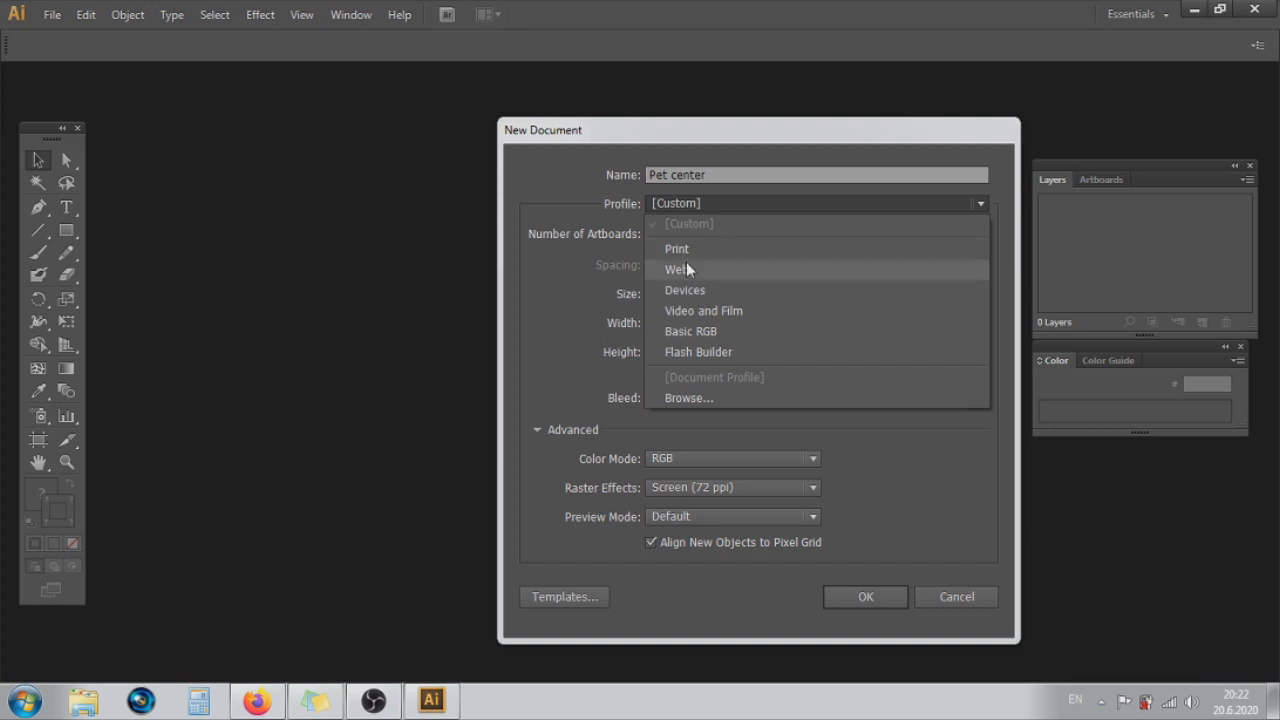
{"action": "left_click", "coordinate": [714, 203]}
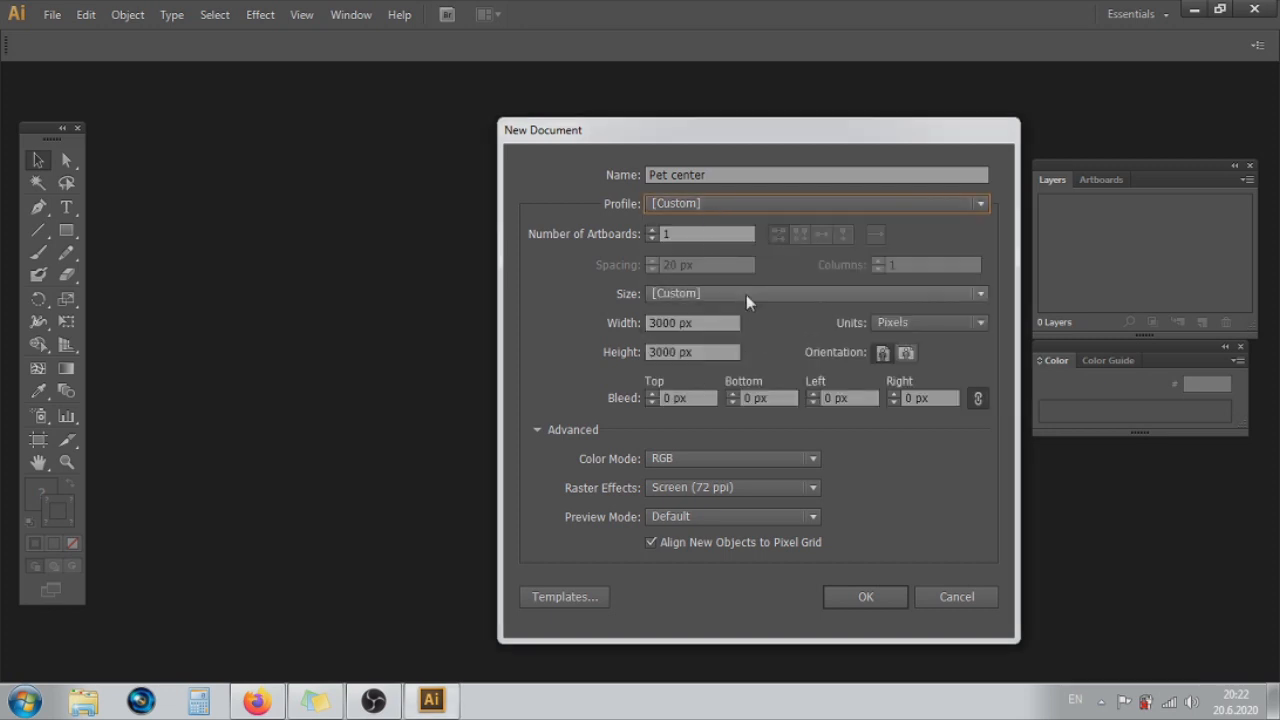
{"action": "left_click", "coordinate": [745, 294]}
{"action": "left_click", "coordinate": [745, 294]}
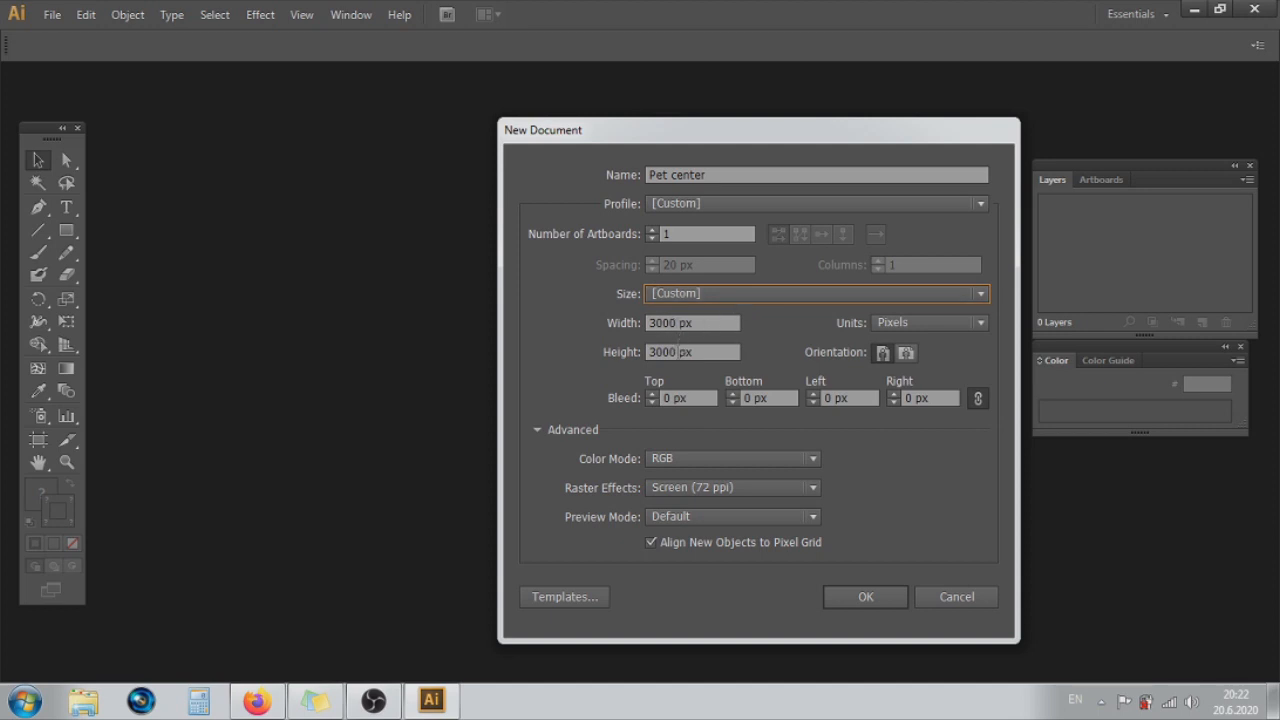
{"action": "left_click", "coordinate": [985, 323]}
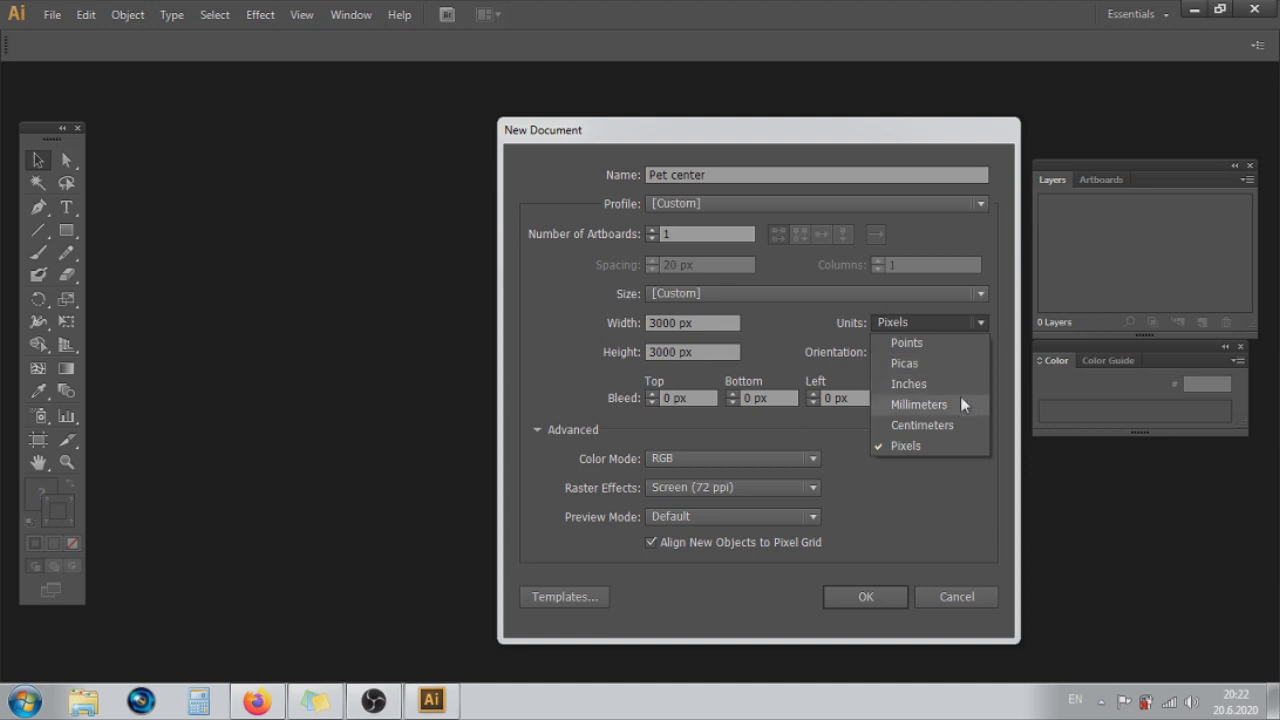
{"action": "left_click", "coordinate": [985, 324]}
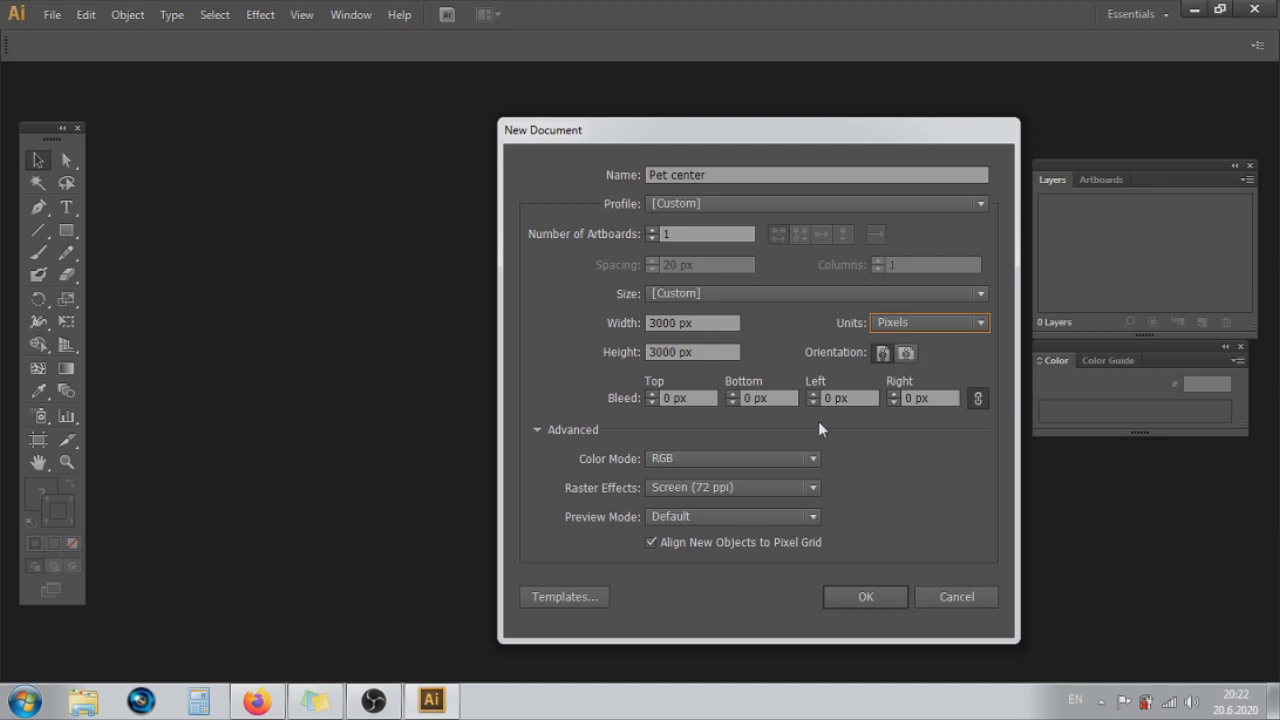
{"action": "left_click", "coordinate": [811, 459]}
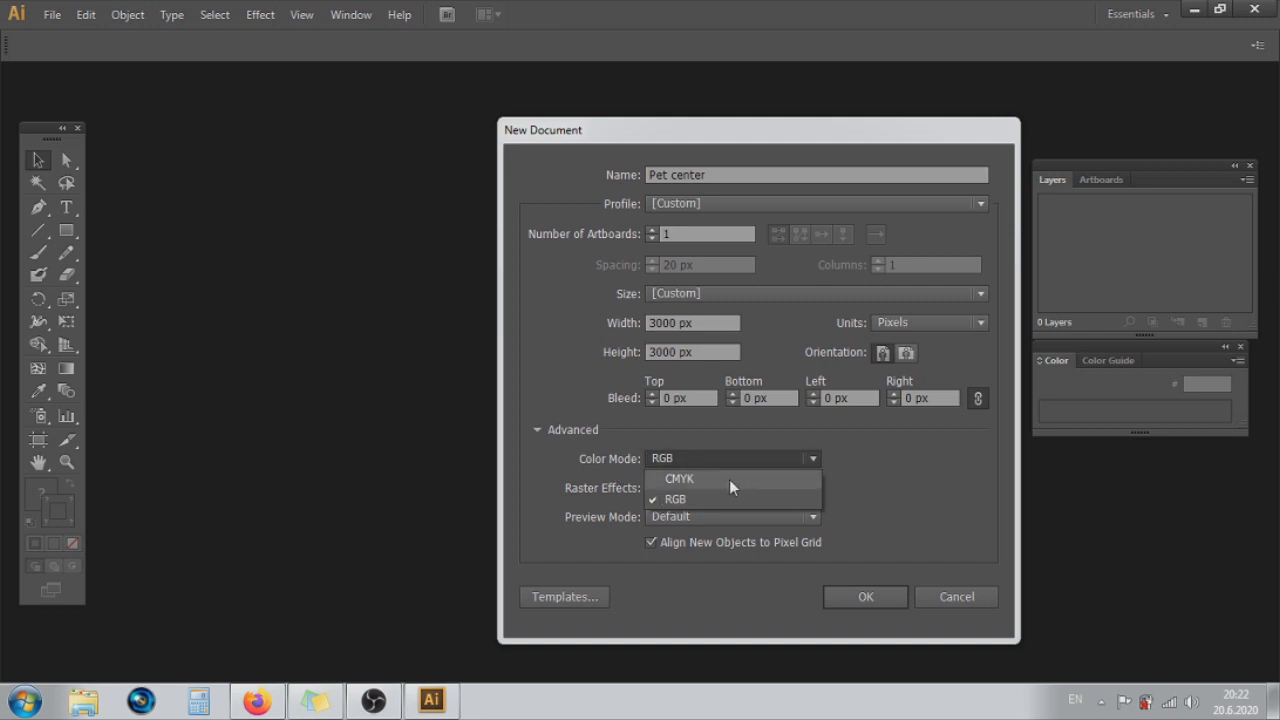
{"action": "left_click", "coordinate": [813, 458]}
{"action": "left_click", "coordinate": [812, 490]}
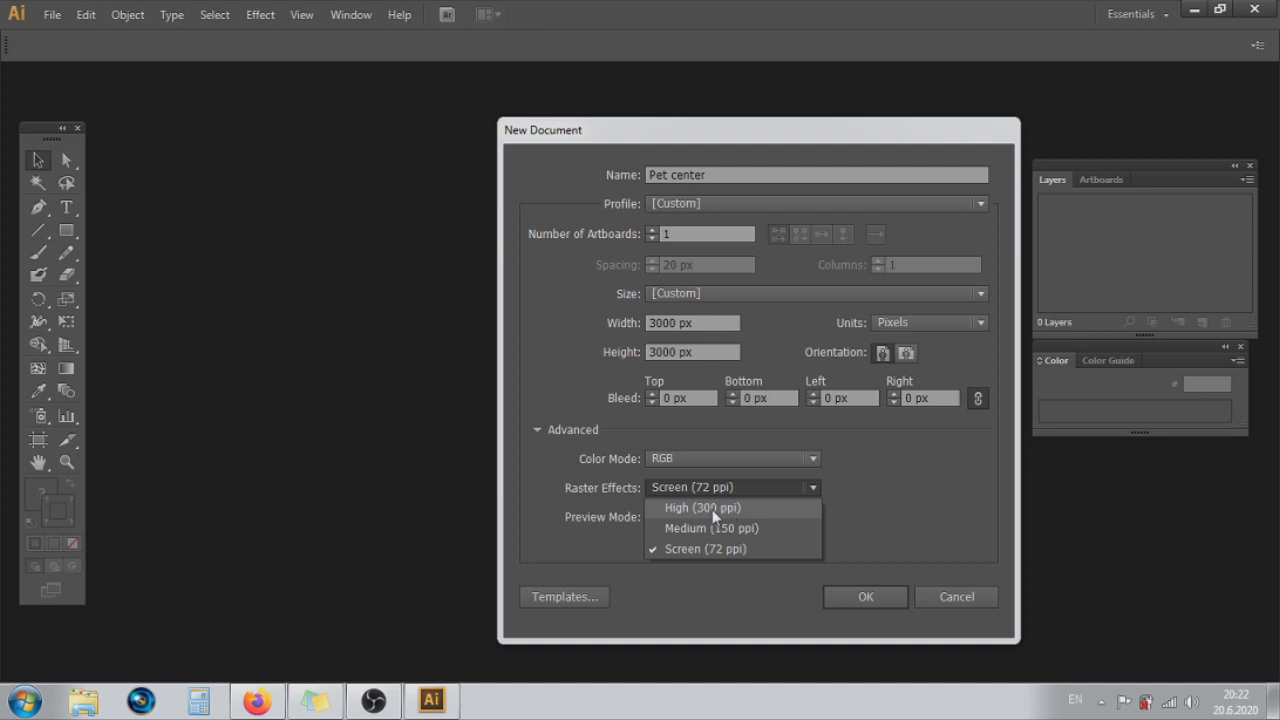
{"action": "left_click", "coordinate": [812, 489]}
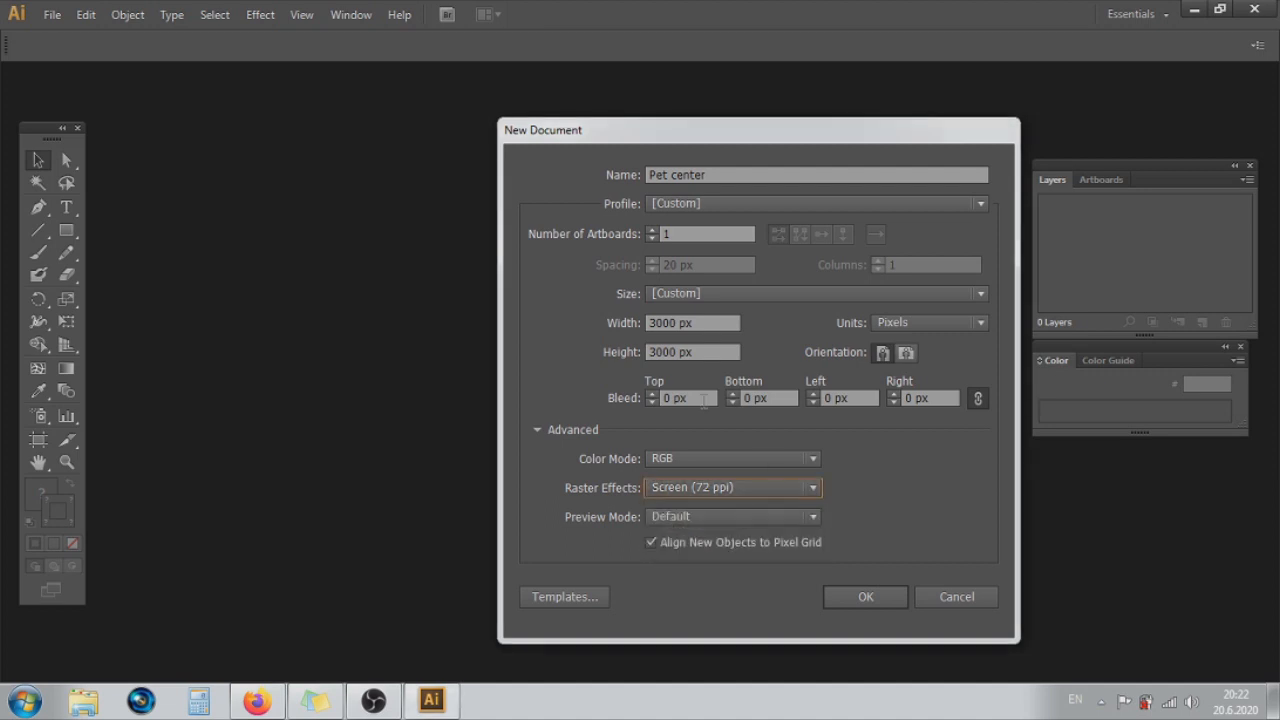
{"action": "left_click", "coordinate": [884, 603]}
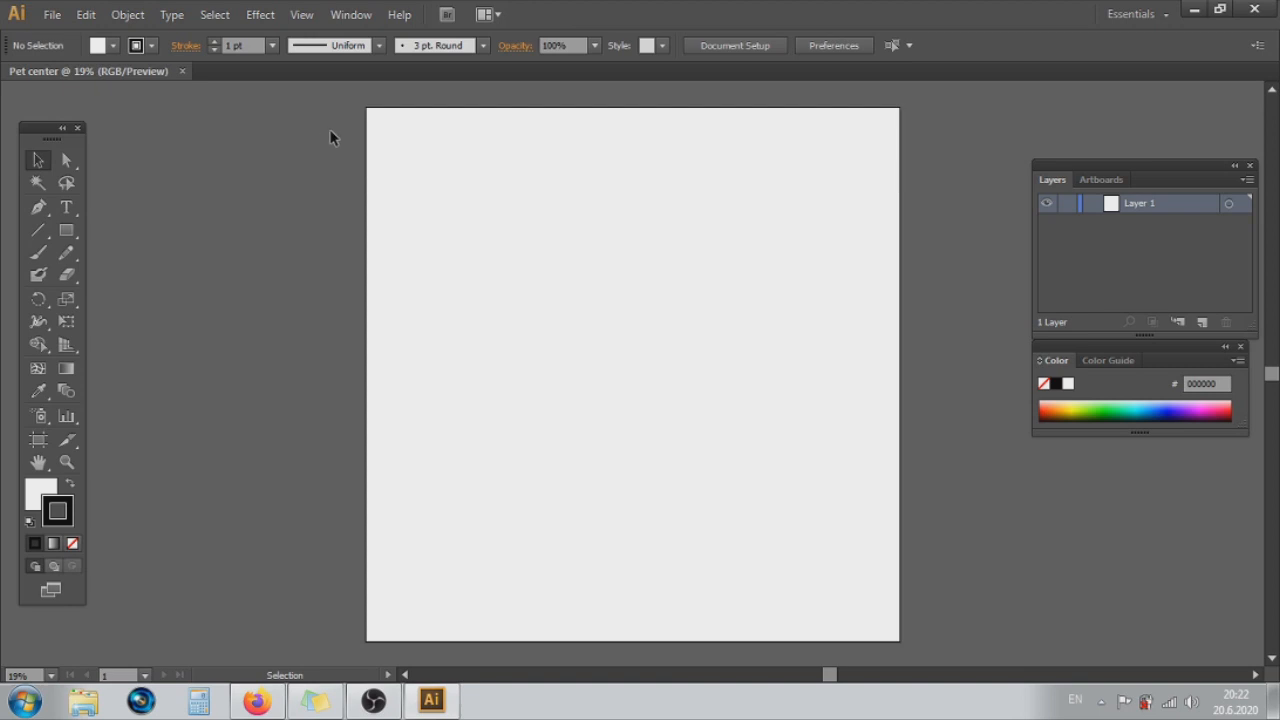
{"action": "key", "text": "ctrl+o"}
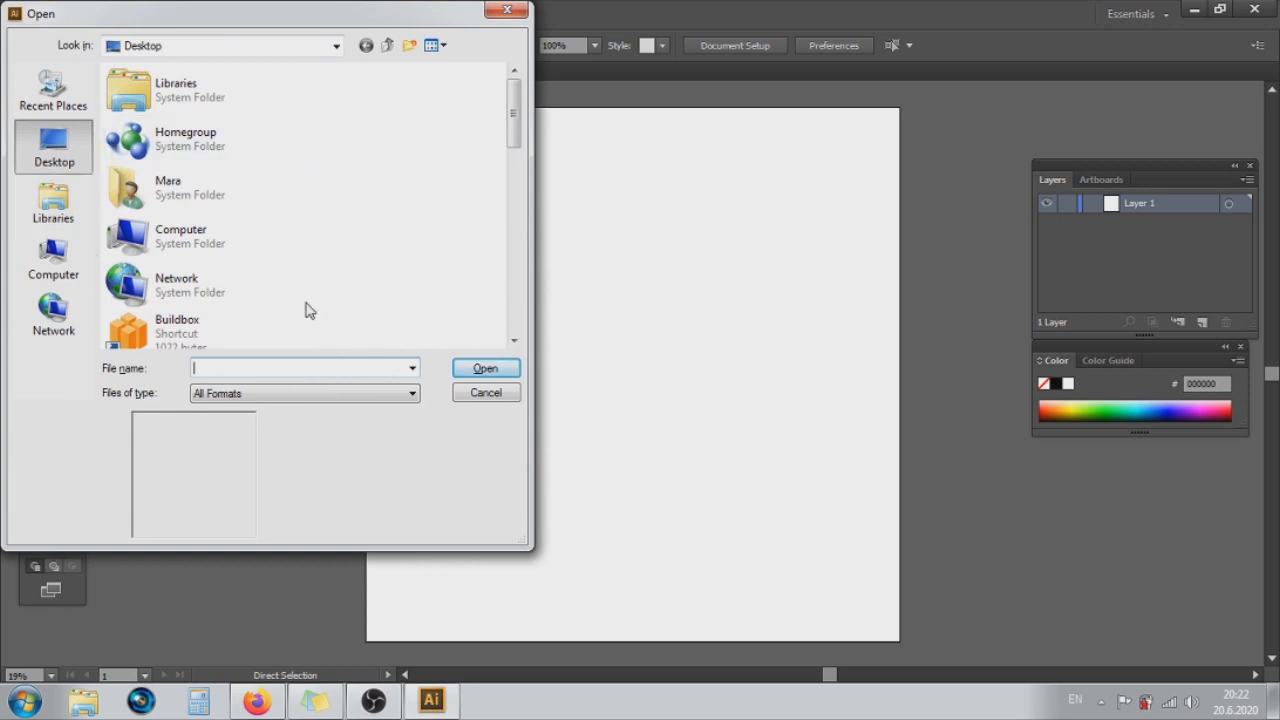
{"action": "left_click", "coordinate": [507, 10]}
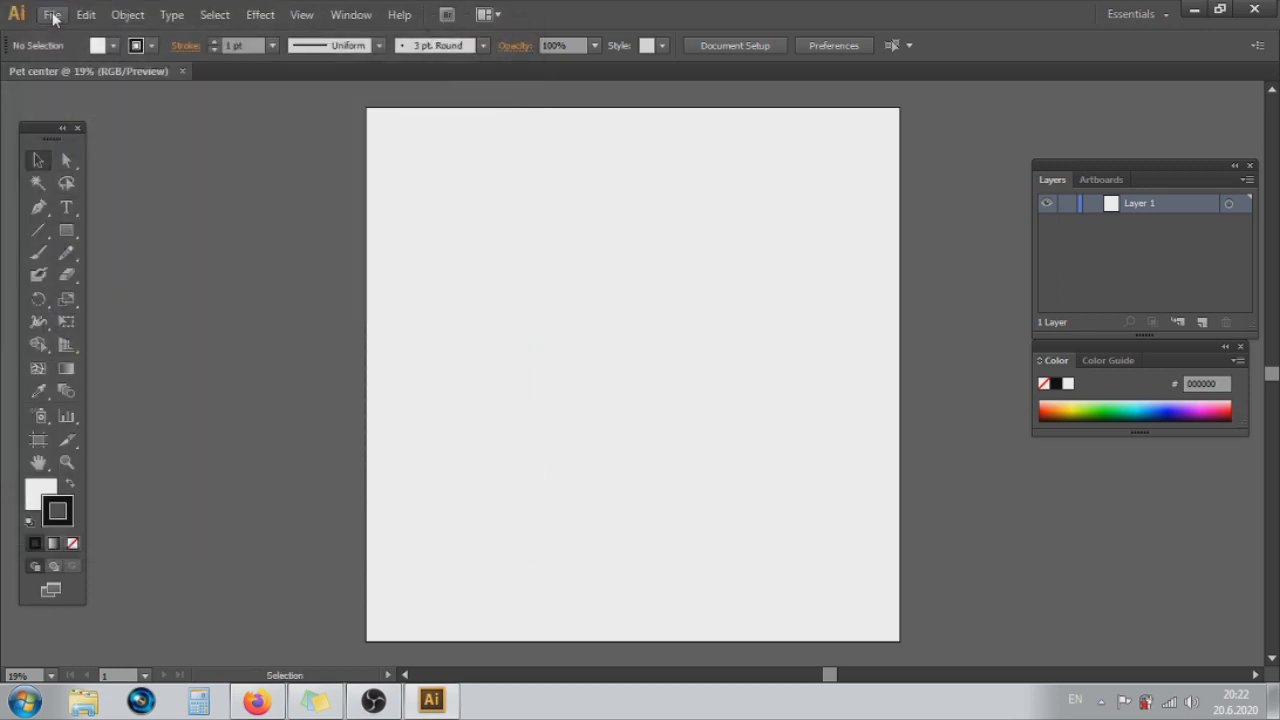
{"action": "left_click", "coordinate": [52, 14]}
{"action": "left_click", "coordinate": [83, 77]}
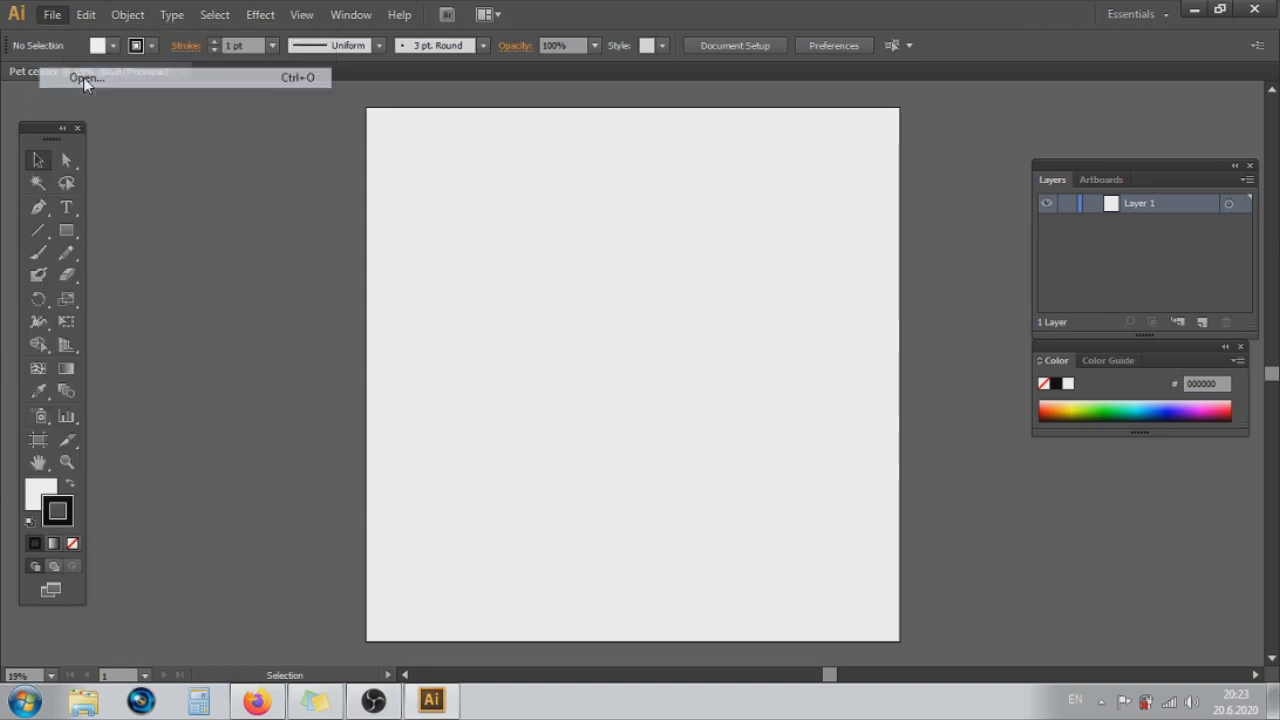
{"action": "left_click", "coordinate": [495, 12]}
- Open the downloaded dachshund photo from the Downloads folder inside the user's folder on drive C
{"action": "key", "text": "ctrl+o"}
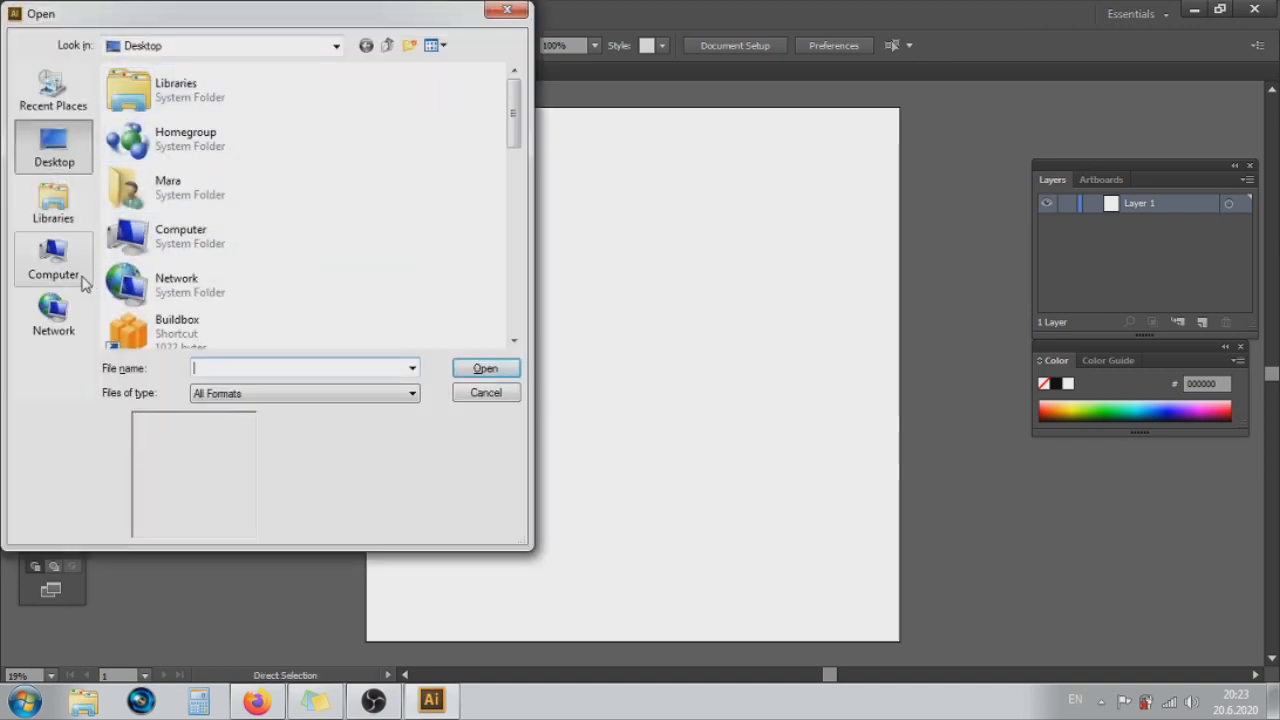
{"action": "left_click", "coordinate": [80, 276]}
{"action": "double_click", "coordinate": [290, 97]}
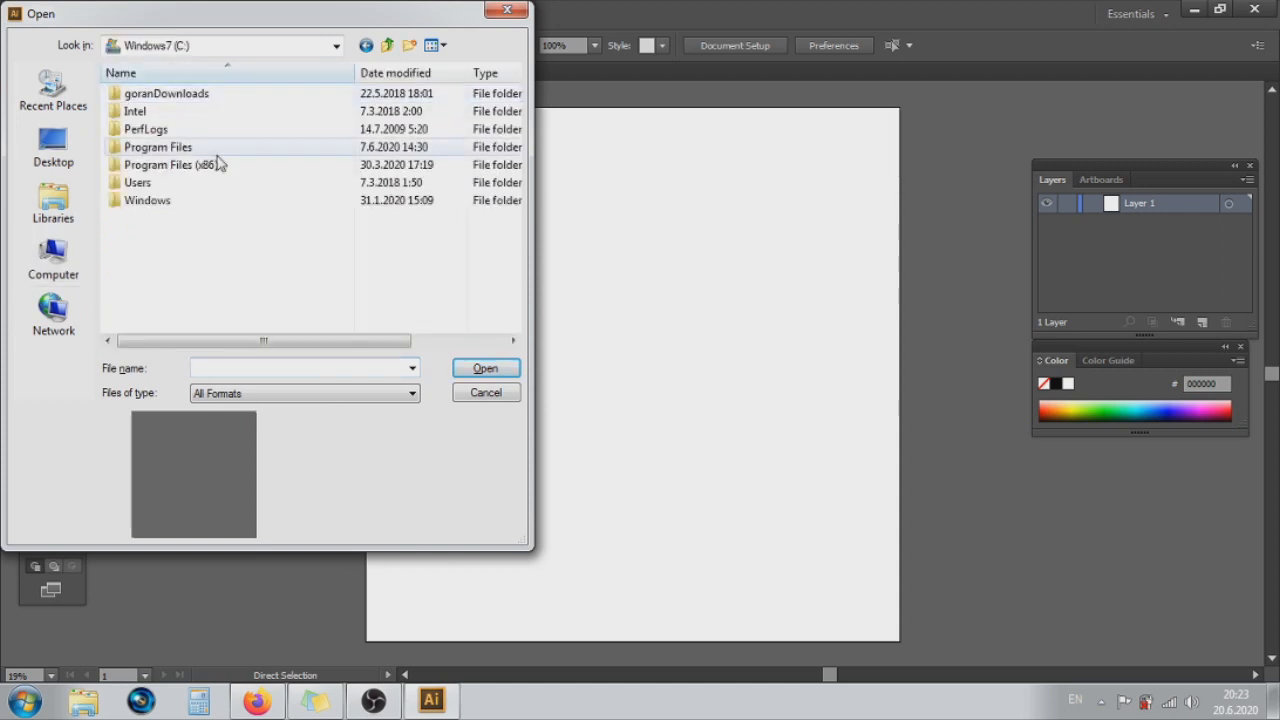
{"action": "double_click", "coordinate": [192, 180]}
{"action": "double_click", "coordinate": [165, 95]}
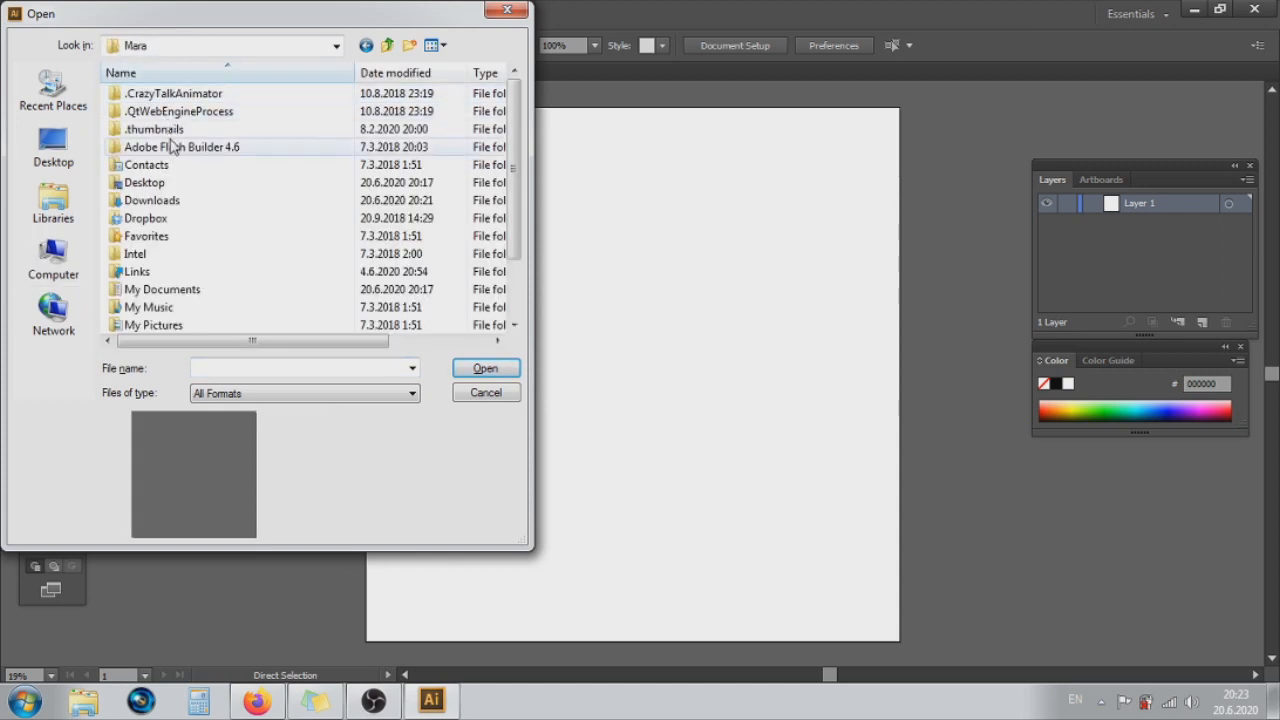
{"action": "left_click", "coordinate": [168, 202]}
{"action": "double_click", "coordinate": [168, 202]}
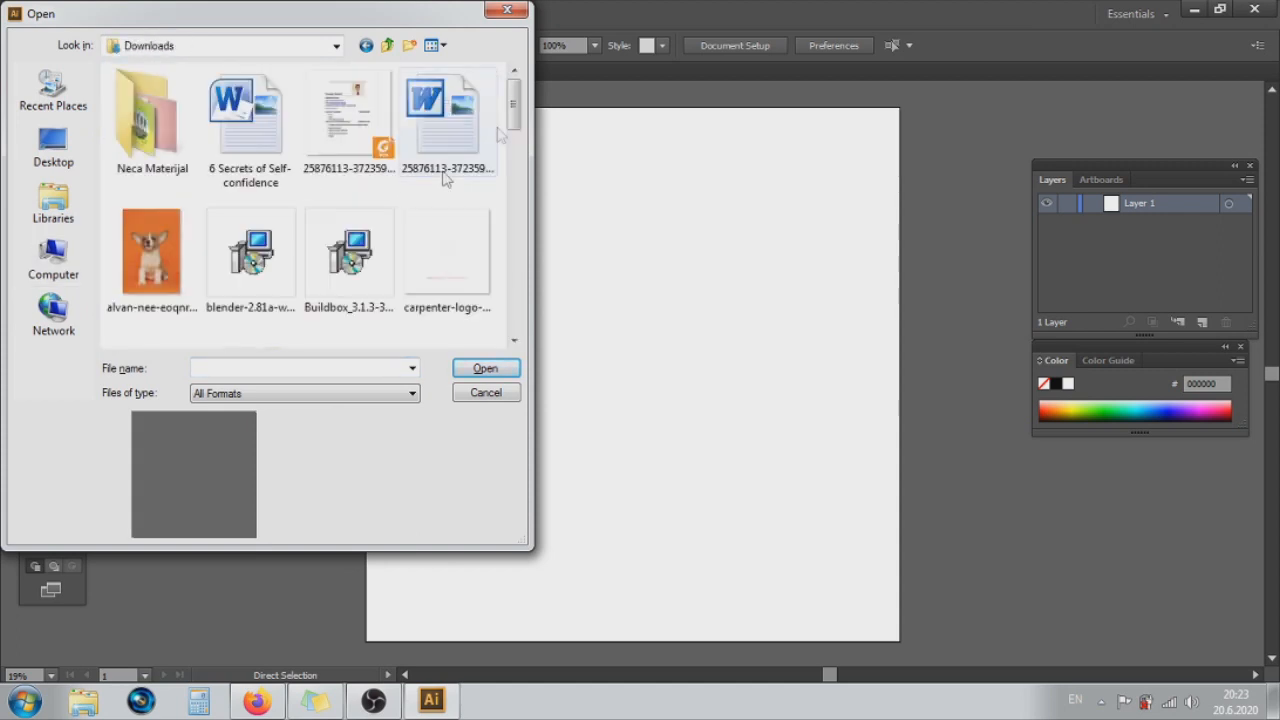
{"action": "scroll", "coordinate": [518, 190], "scroll_direction": "down", "scroll_amount": 5}
{"action": "left_click_drag", "start_coordinate": [520, 190], "coordinate": [497, 160]}
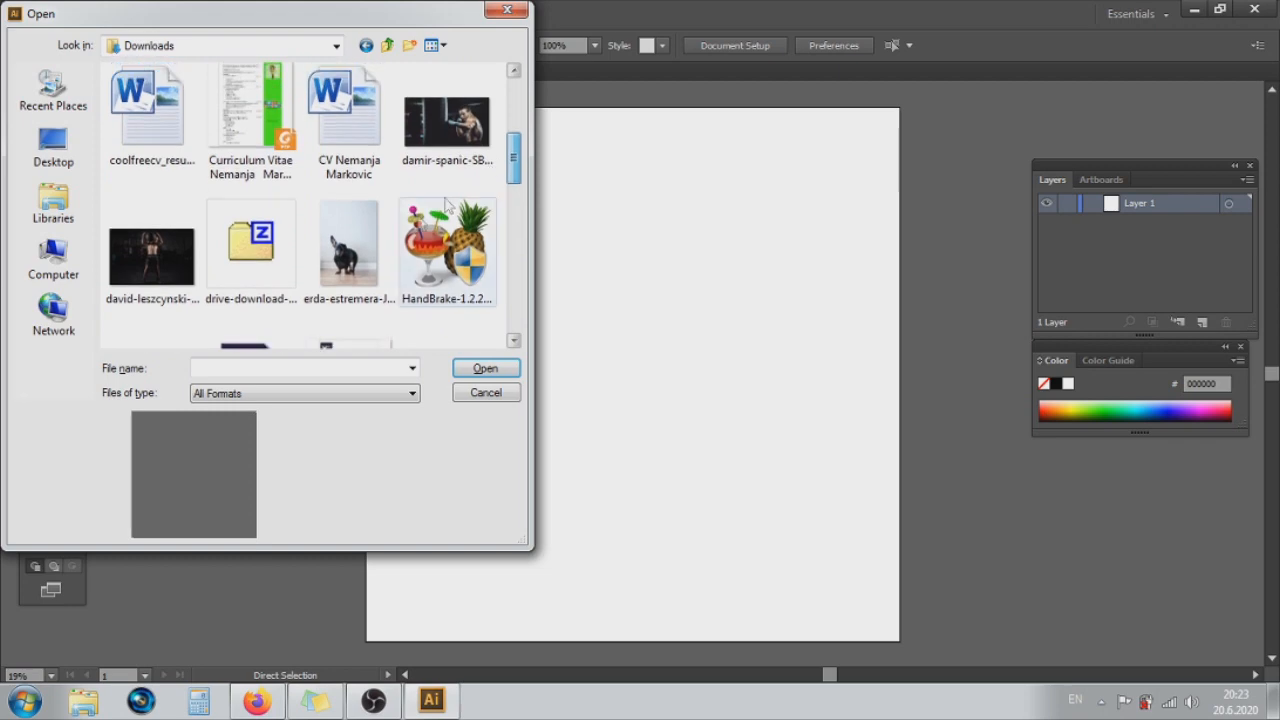
{"action": "left_click", "coordinate": [349, 262]}
{"action": "left_click", "coordinate": [484, 369]}
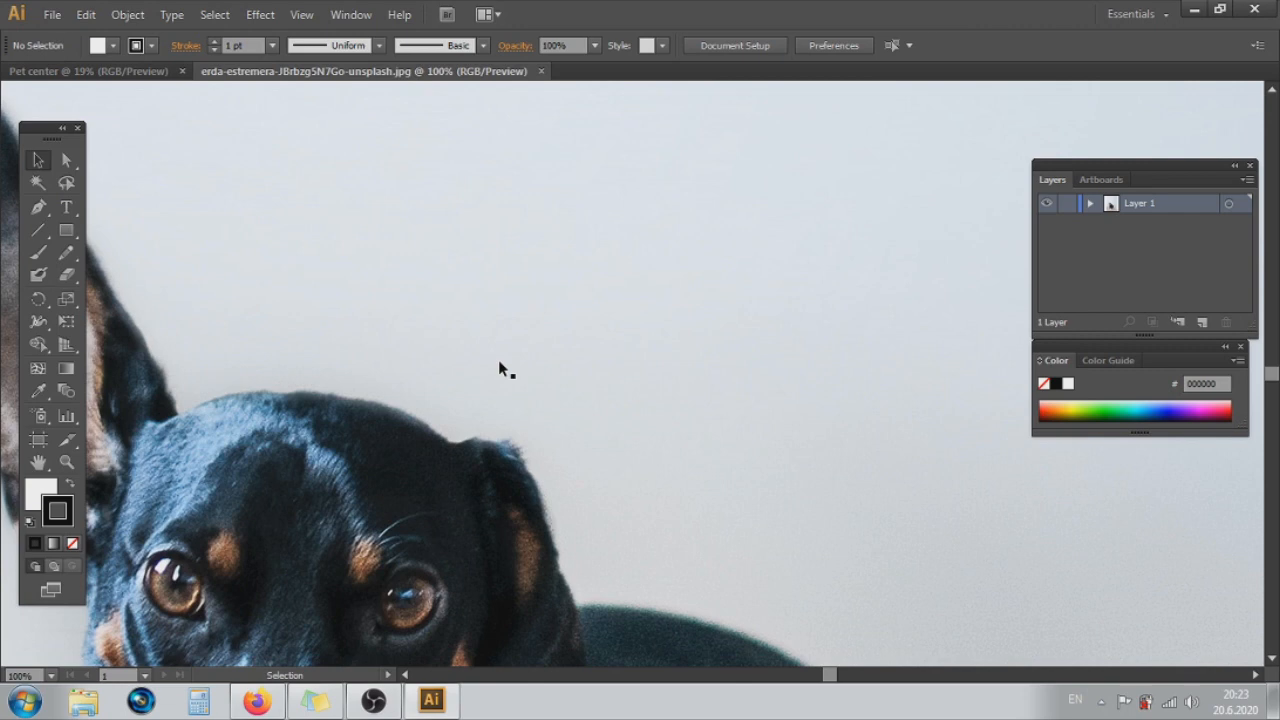
- Scale the dachshund photo down proportionally about its center so it fits inside the artboard, and deselect it
{"action": "key", "text": "ctrl+minus"}
{"action": "key", "text": "ctrl+minus"}
{"action": "key", "text": "ctrl+minus"}
{"action": "key", "text": "ctrl+minus"}
{"action": "key", "text": "ctrl+minus"}
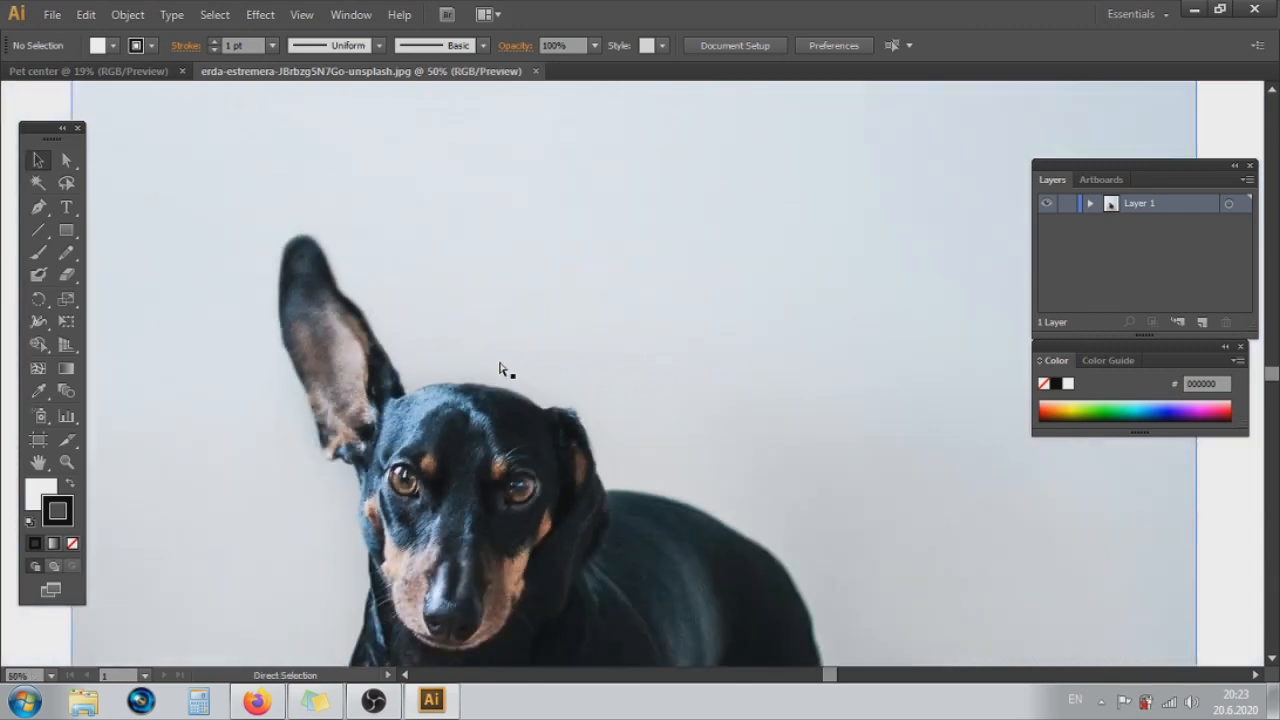
{"action": "key", "text": "ctrl+minus"}
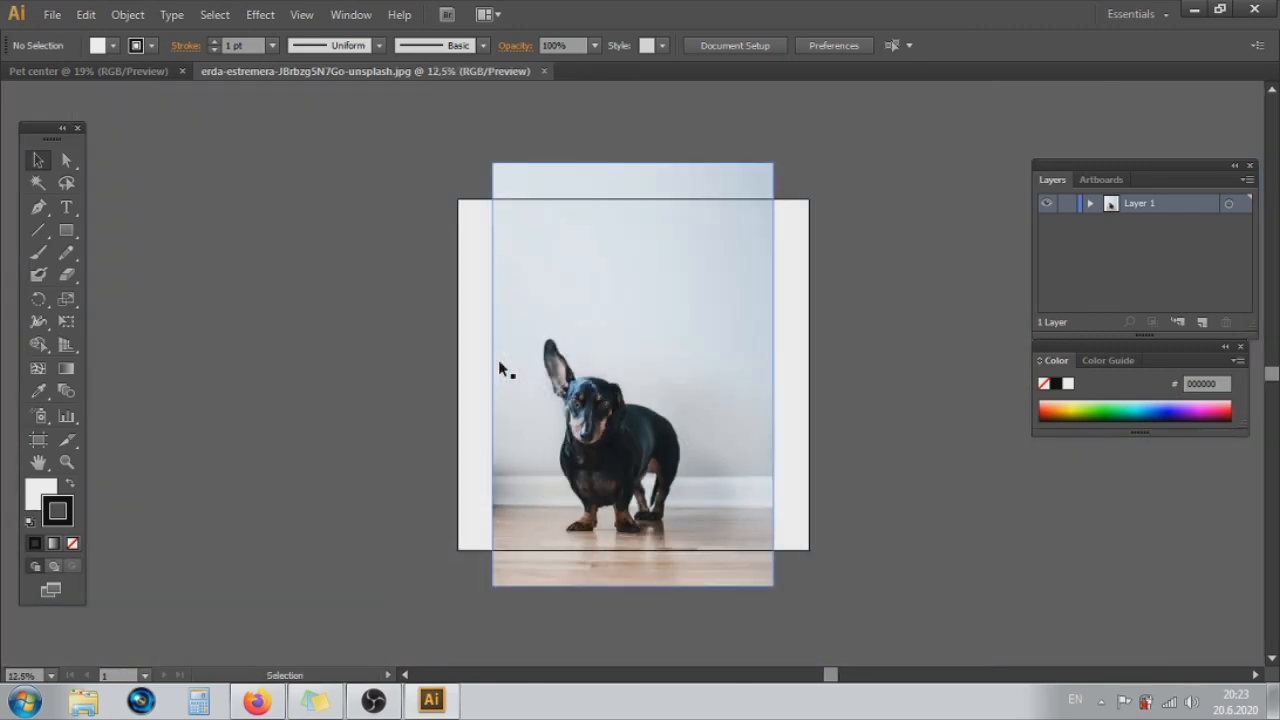
{"action": "key", "text": "ctrl+plus"}
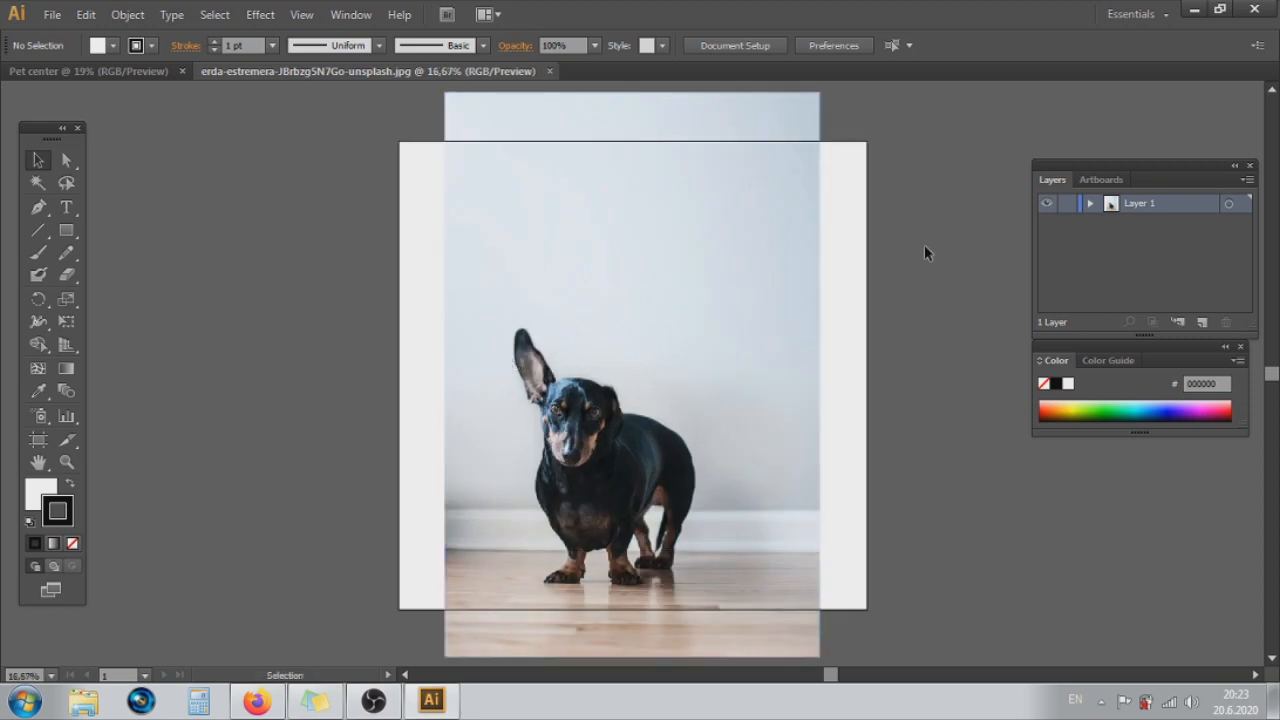
{"action": "left_click", "coordinate": [696, 316]}
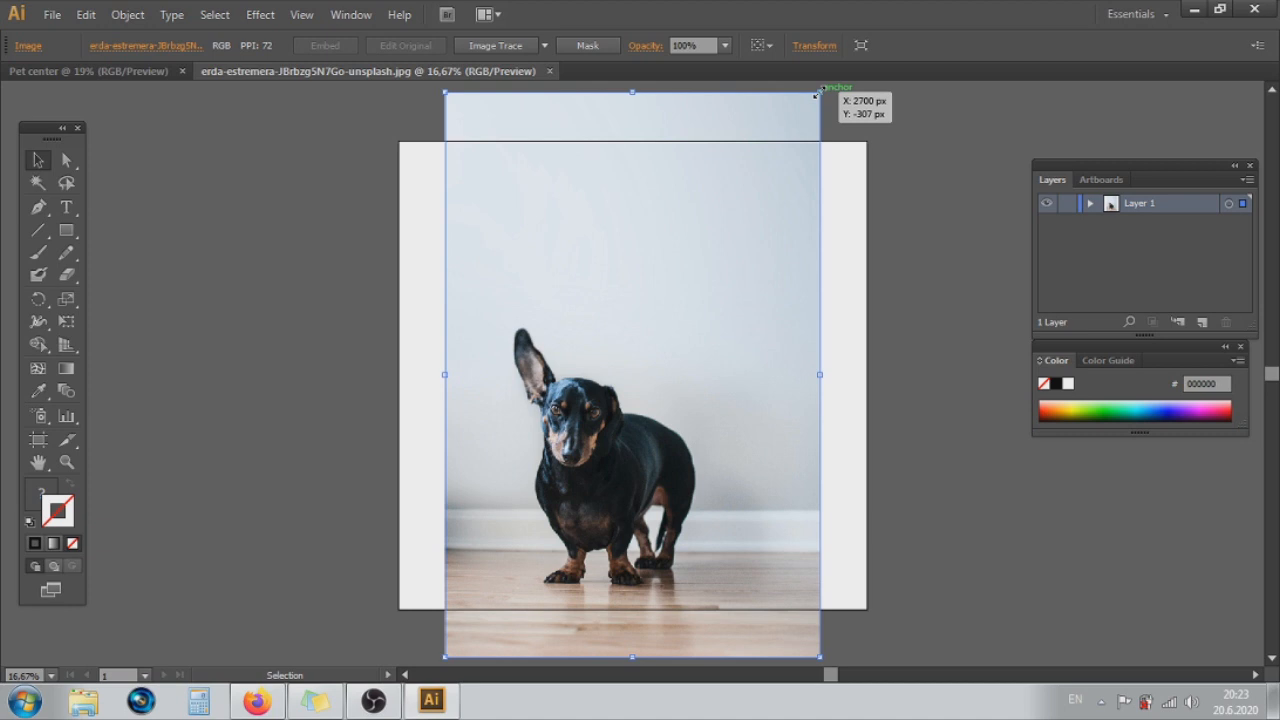
{"action": "left_click_drag", "start_coordinate": [817, 93], "coordinate": [758, 177]}
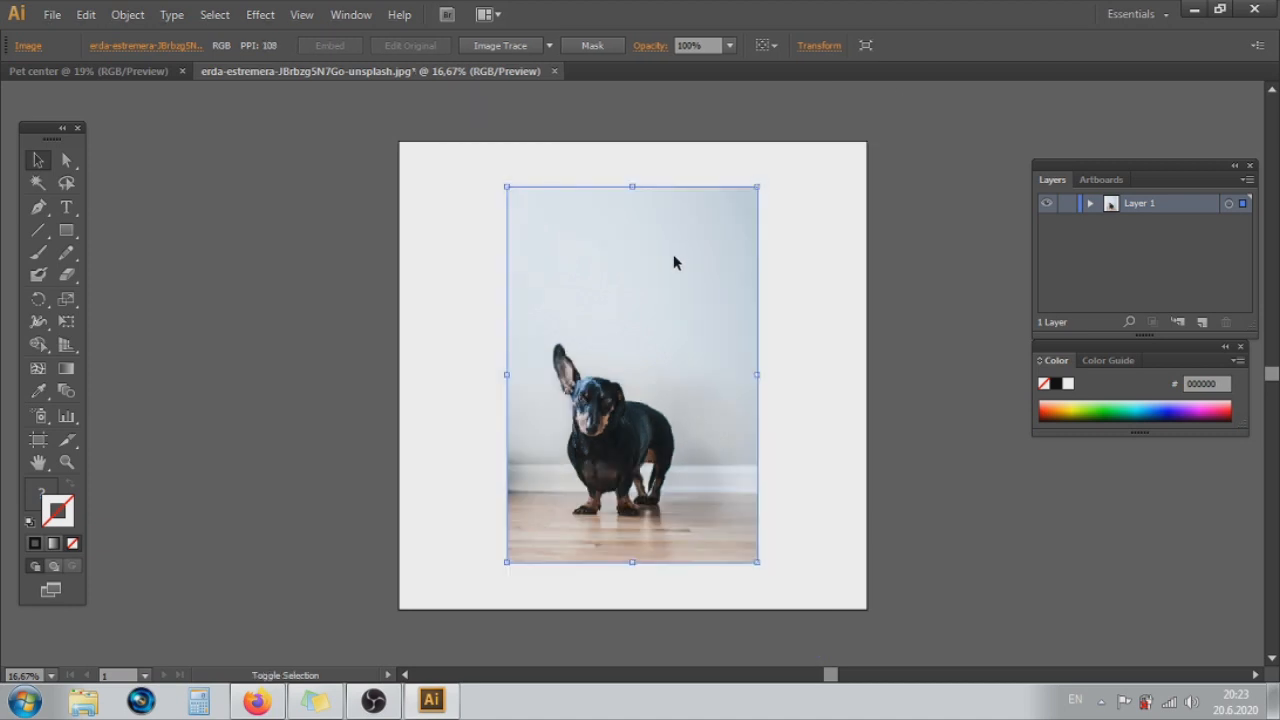
{"action": "left_click", "coordinate": [834, 229]}
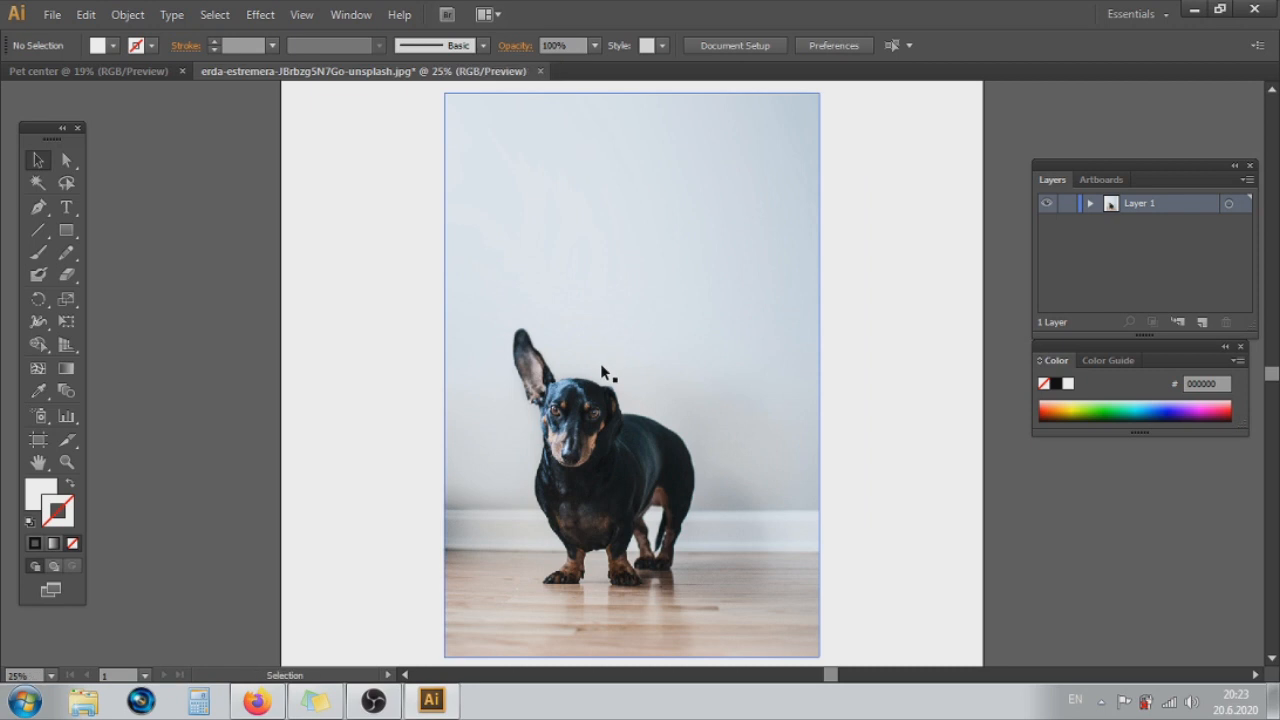
- Try to run Image Trace on the large dachshund photo
{"action": "key", "text": "ctrl+minus"}
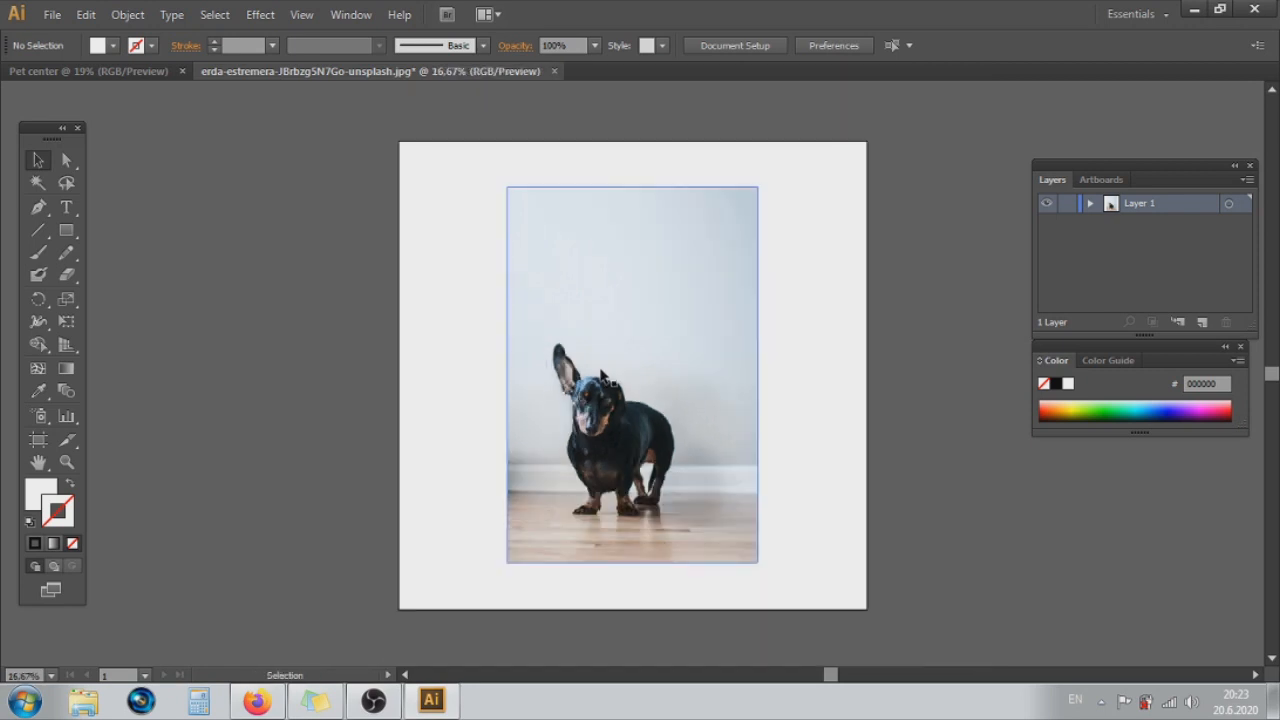
{"action": "left_click", "coordinate": [590, 236]}
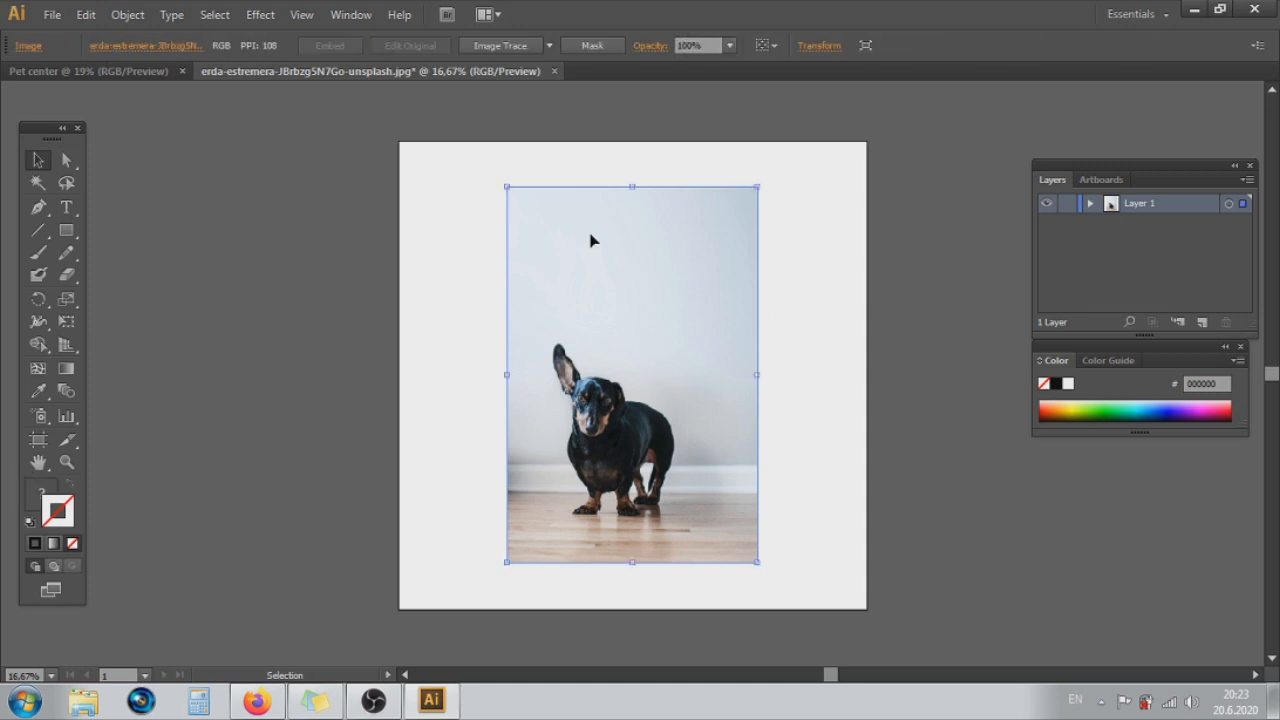
{"action": "left_click", "coordinate": [507, 45]}
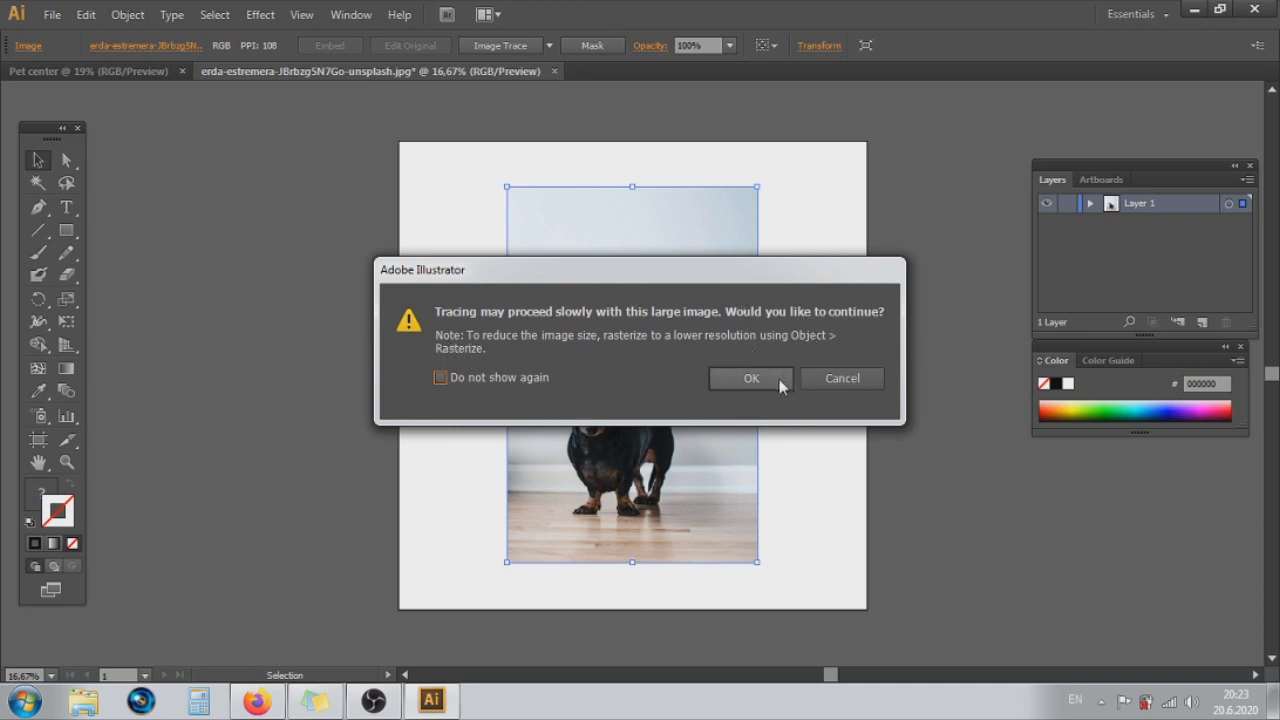
{"action": "left_click", "coordinate": [866, 378]}
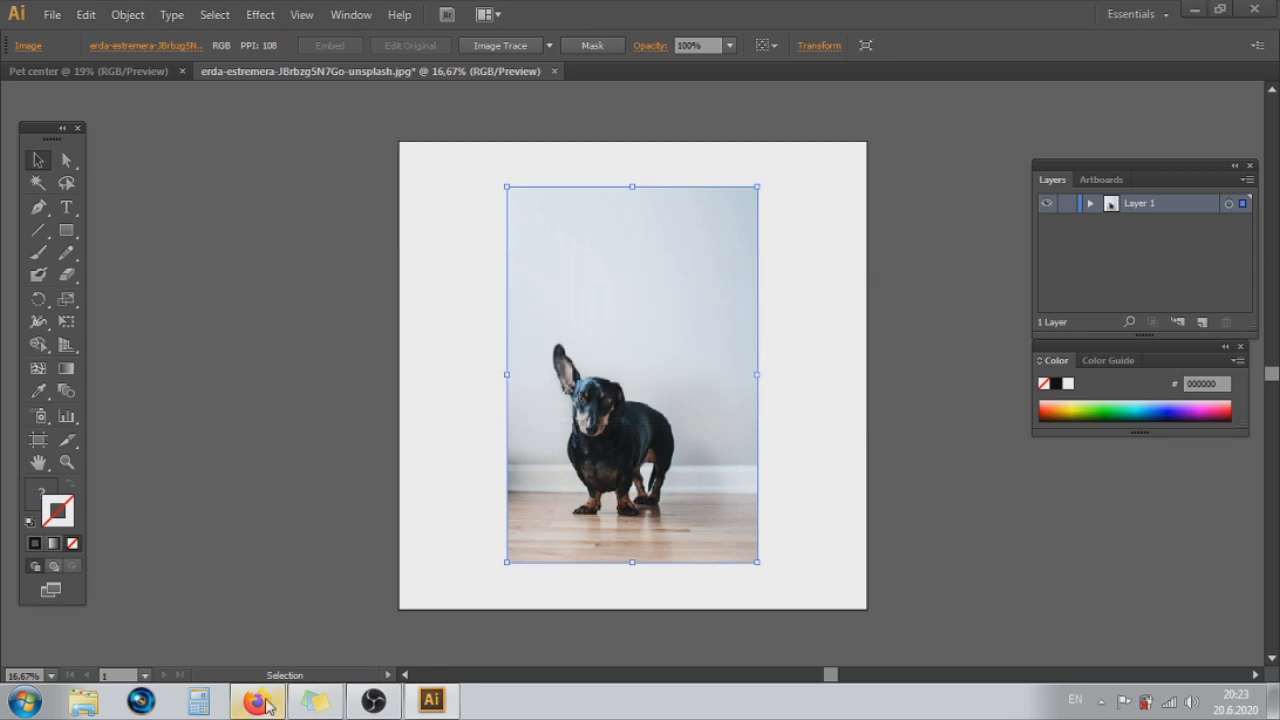
- Switch to Firefox, download and save the dachshund photo in Small size (640x963), and open it in Illustrator
{"action": "left_click", "coordinate": [268, 706]}
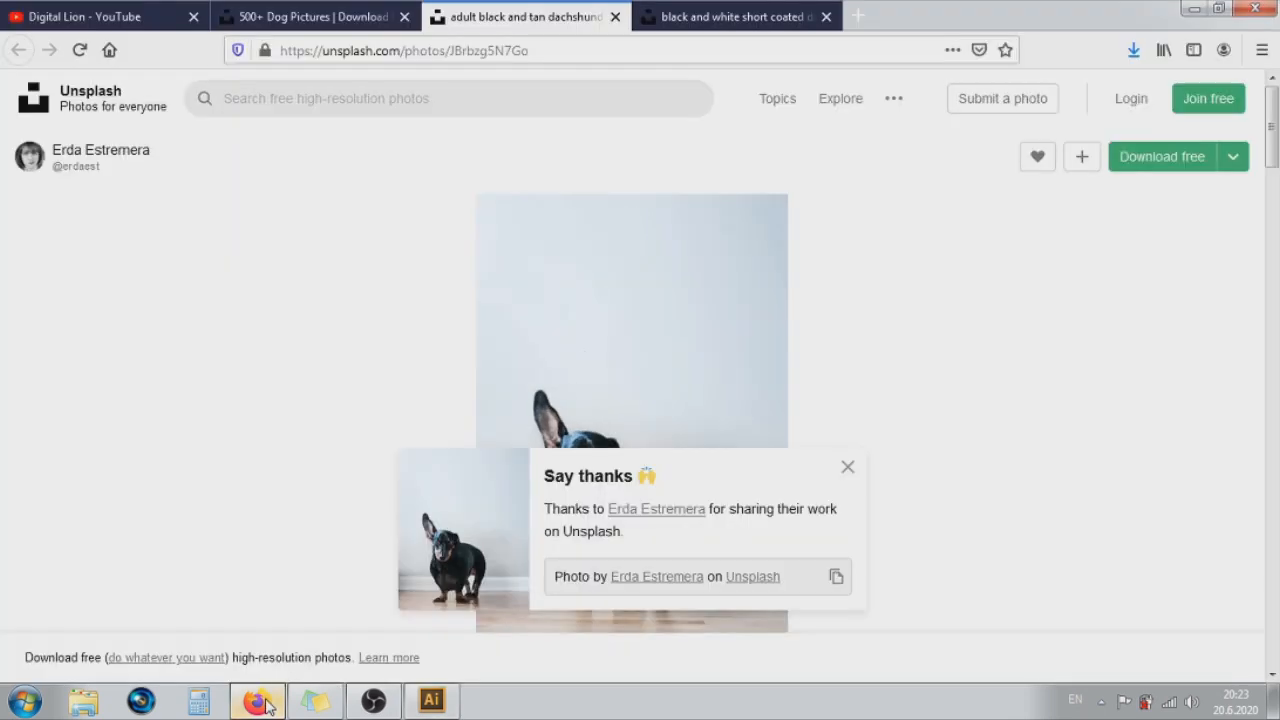
{"action": "left_click", "coordinate": [1230, 160]}
{"action": "left_click", "coordinate": [1177, 212]}
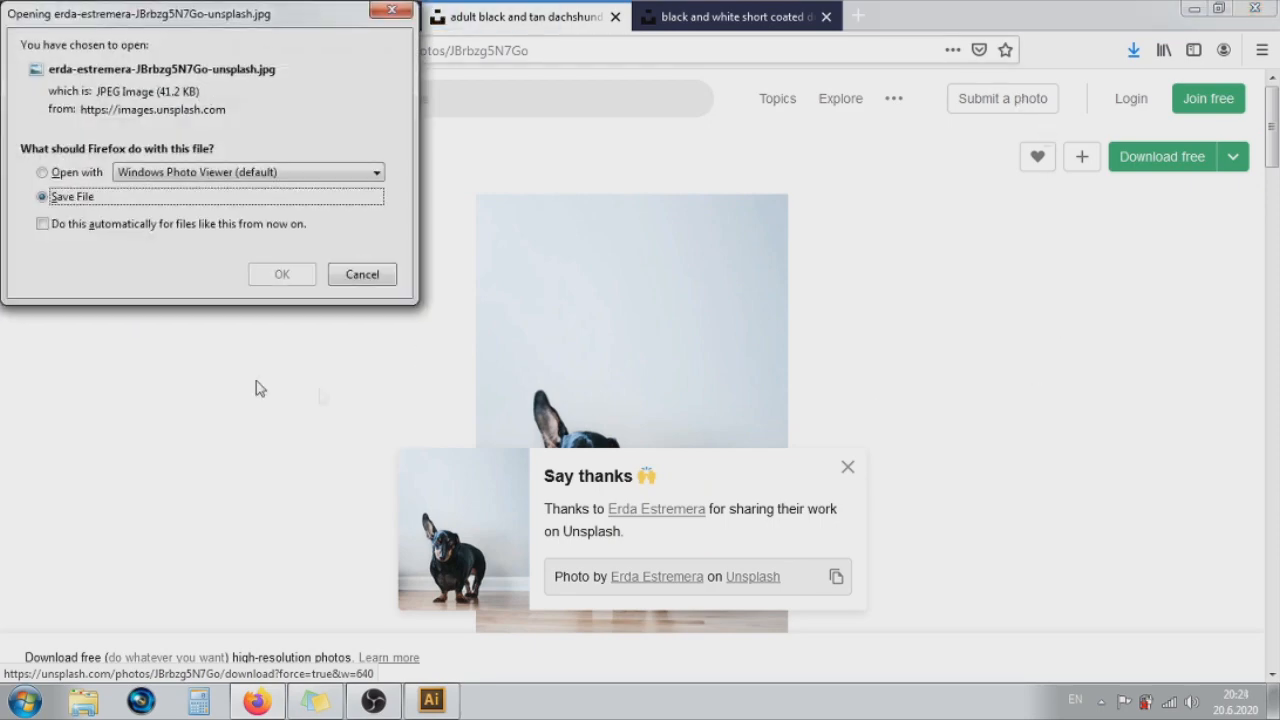
{"action": "left_click", "coordinate": [278, 274]}
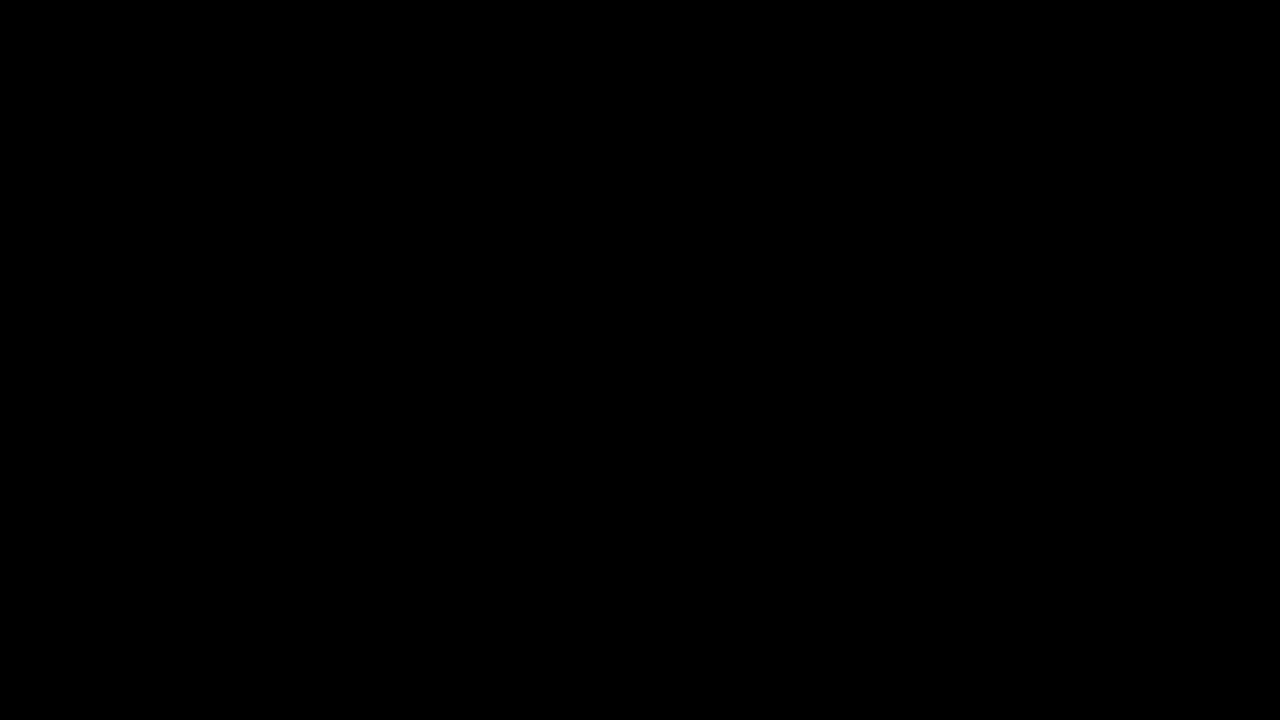
{"action": "key", "text": "ctrl+minus"}
{"action": "key", "text": "ctrl+minus"}
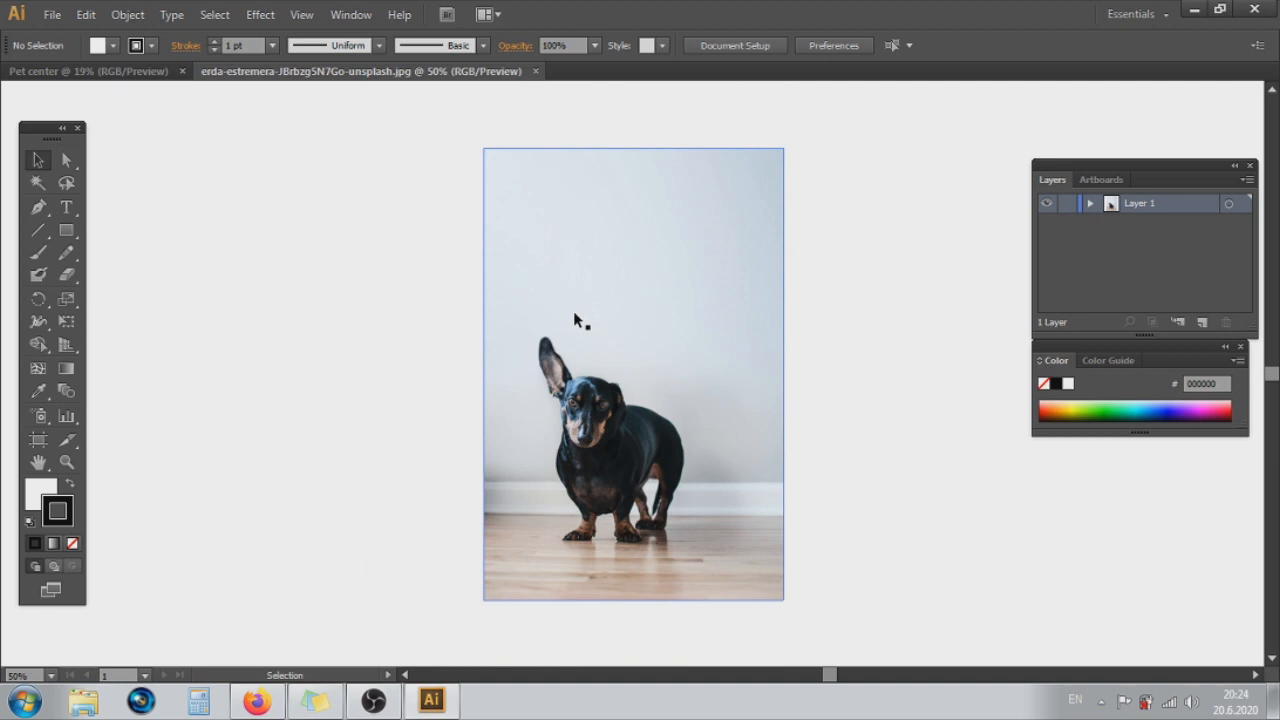
- Scale the small dachshund photo down proportionally about its center to about 510 × 768 px and keep it selected
{"action": "left_click", "coordinate": [574, 320]}
{"action": "left_click_drag", "start_coordinate": [783, 592], "coordinate": [756, 553]}
{"action": "left_click", "coordinate": [766, 534]}
{"action": "left_click", "coordinate": [649, 381]}
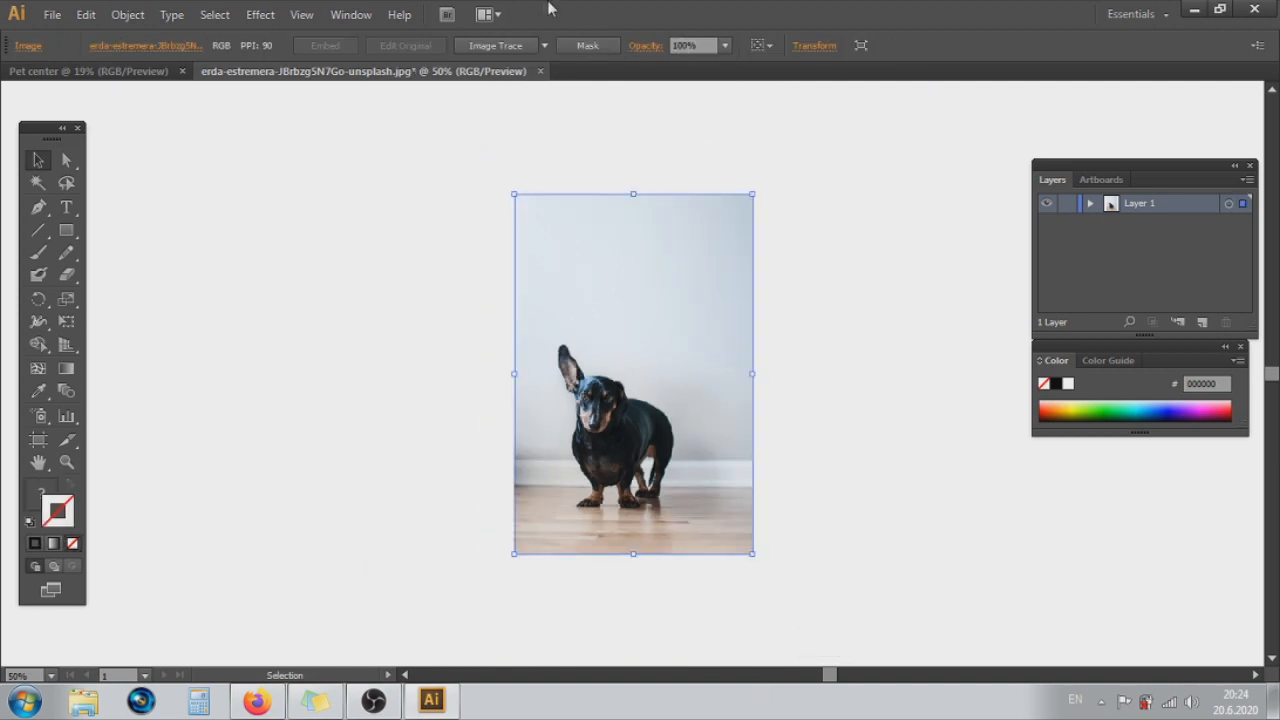
- Run Image Trace on the dachshund photo, try the 3 Colors preset and settle on the 16 Colors preset
{"action": "left_click", "coordinate": [516, 46]}
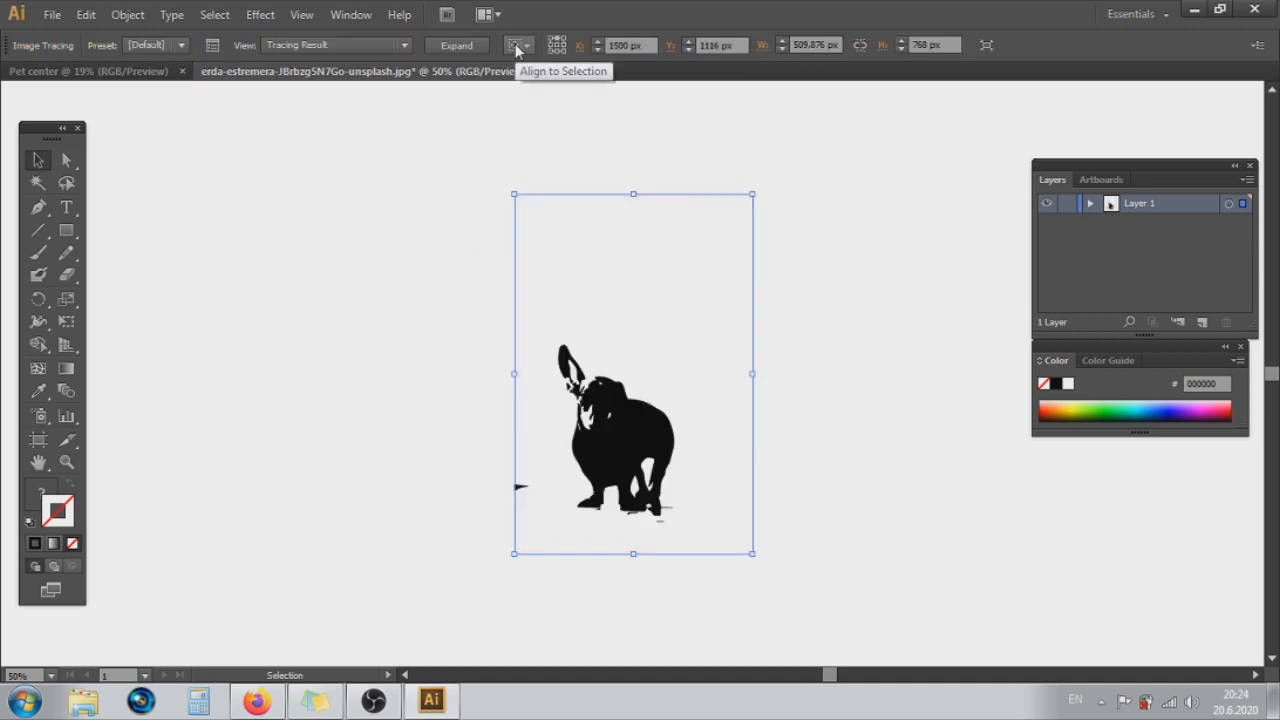
{"action": "key", "text": "ctrl+plus"}
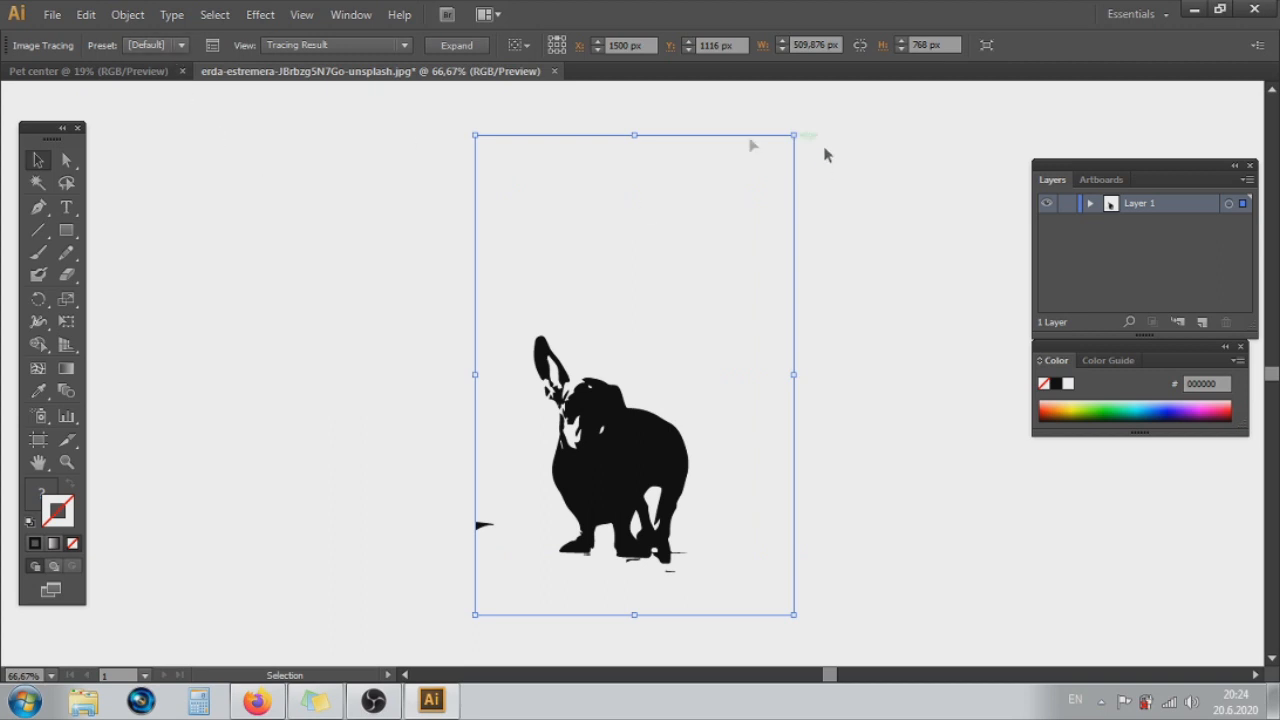
{"action": "left_click", "coordinate": [184, 46]}
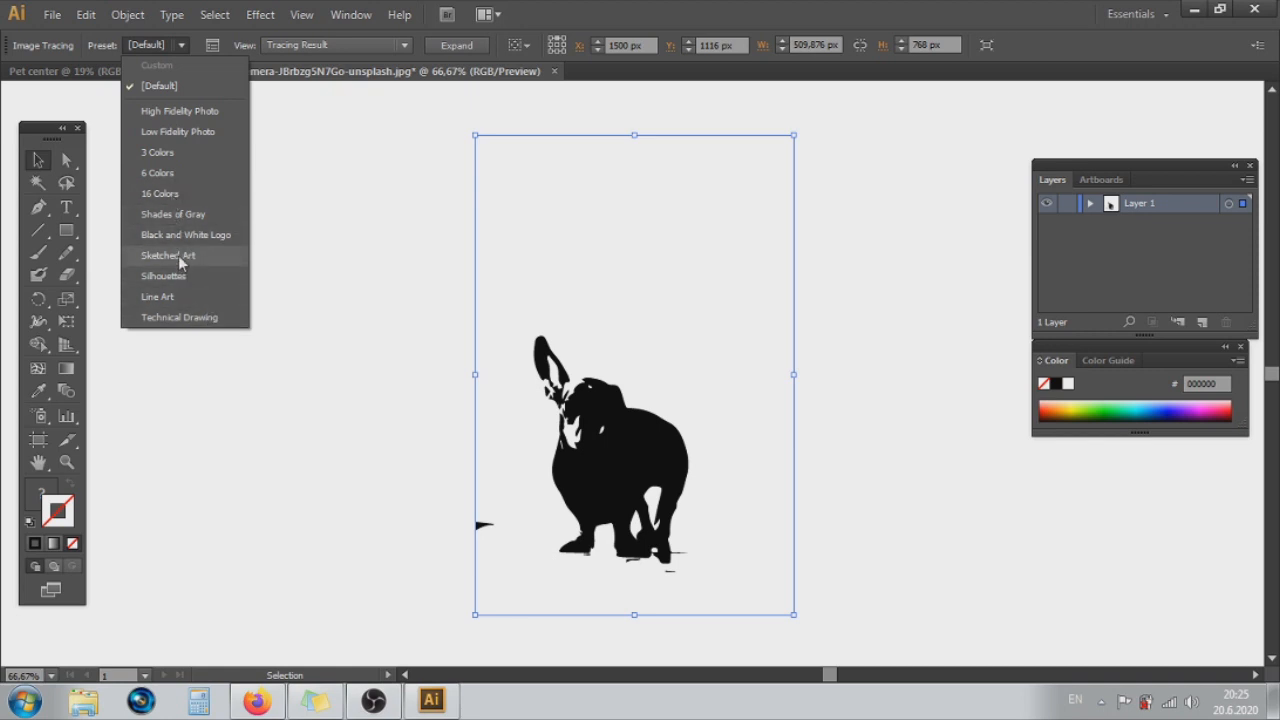
{"action": "left_click", "coordinate": [160, 153]}
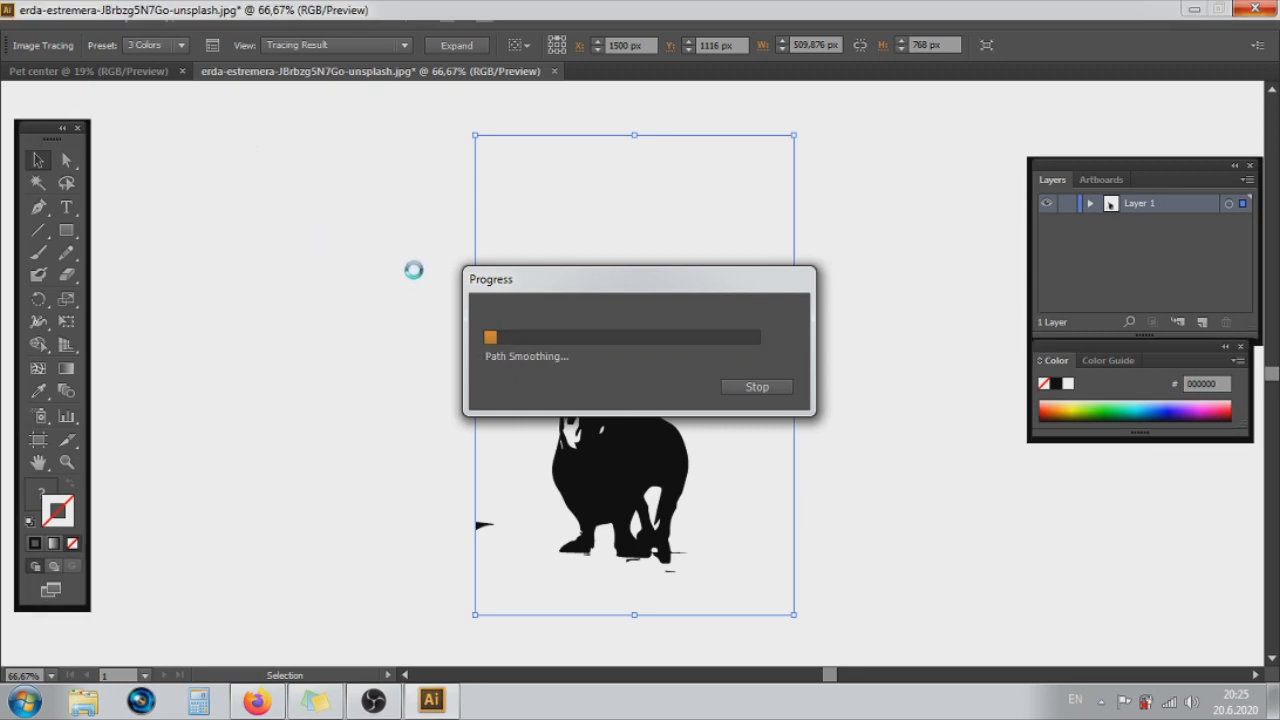
{"action": "left_click", "coordinate": [182, 45]}
{"action": "left_click", "coordinate": [170, 197]}
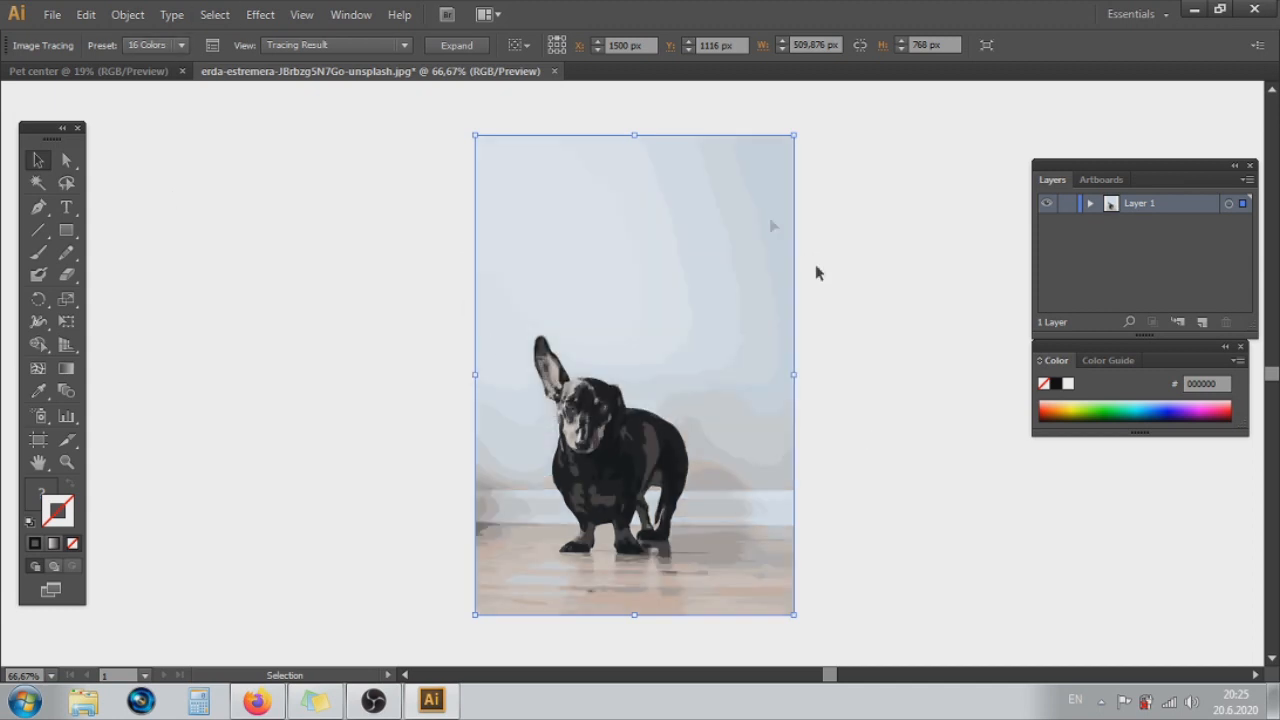
{"action": "left_click", "coordinate": [935, 318]}
- Expand the dachshund tracing into editable paths, ungroup them and clear the selection
{"action": "left_click", "coordinate": [659, 388]}
{"action": "left_click", "coordinate": [458, 45]}
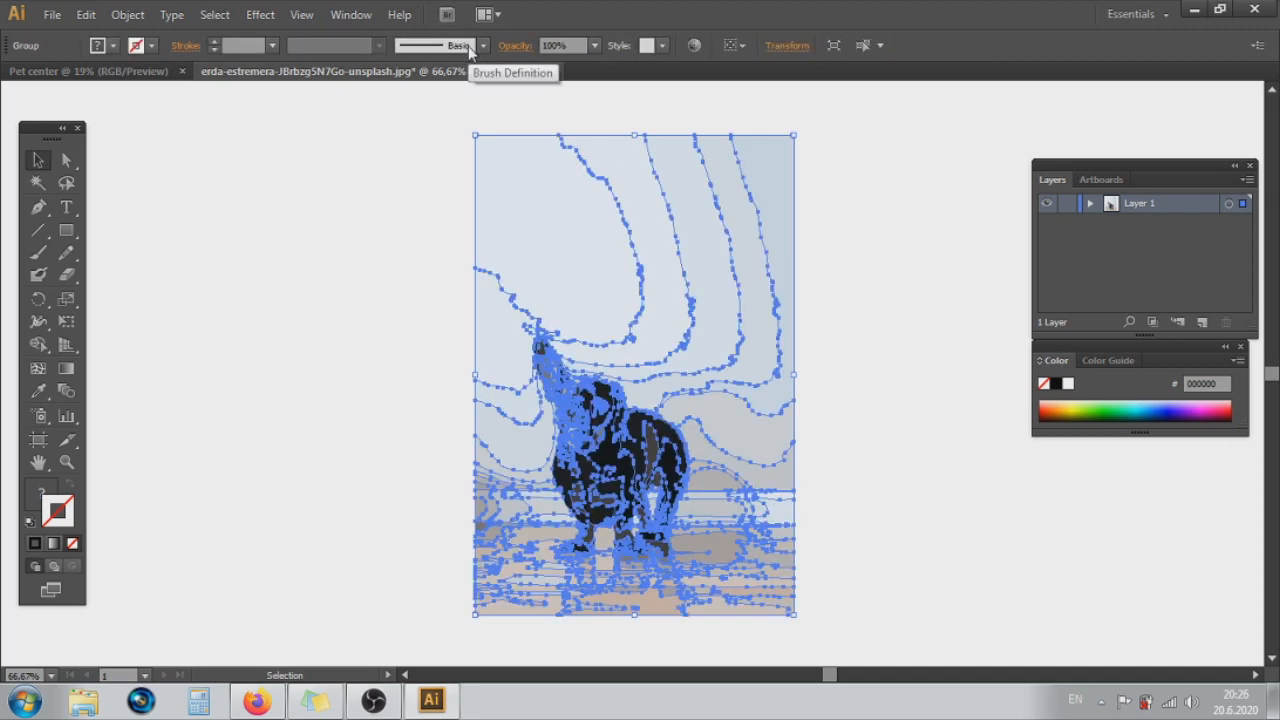
{"action": "left_click", "coordinate": [622, 294]}
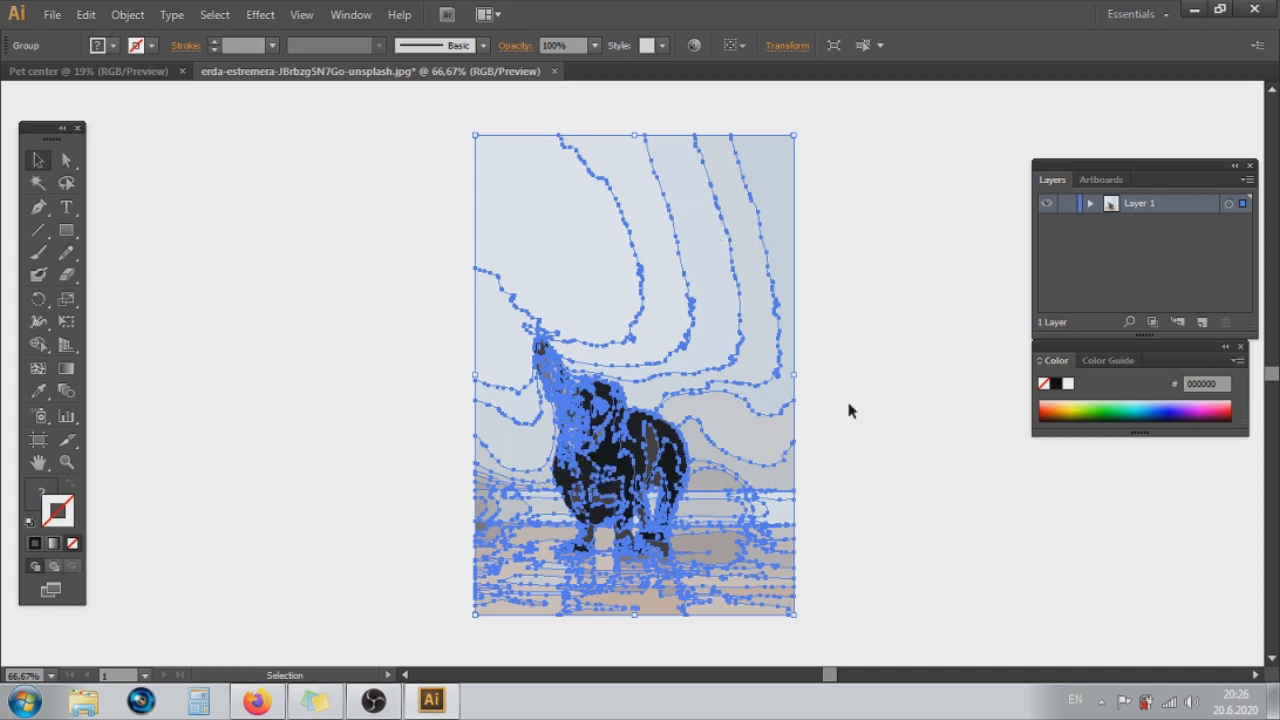
{"action": "right_click", "coordinate": [622, 311]}
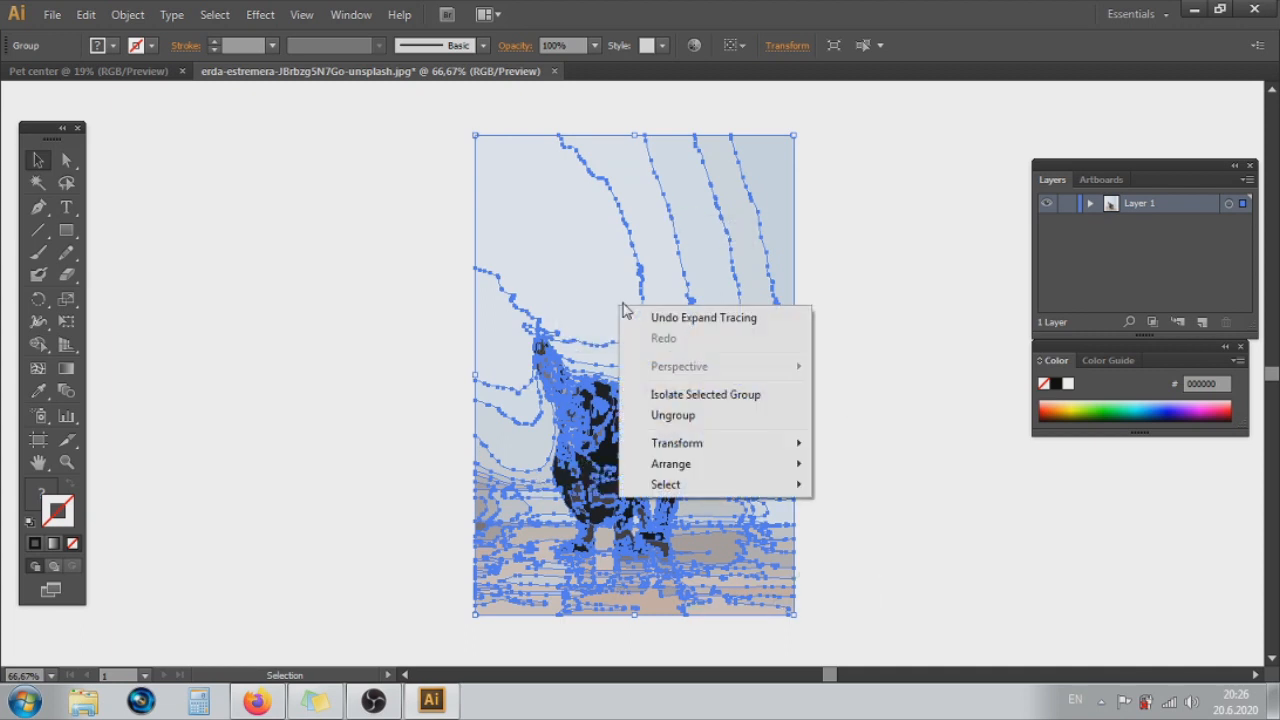
{"action": "left_click", "coordinate": [673, 415]}
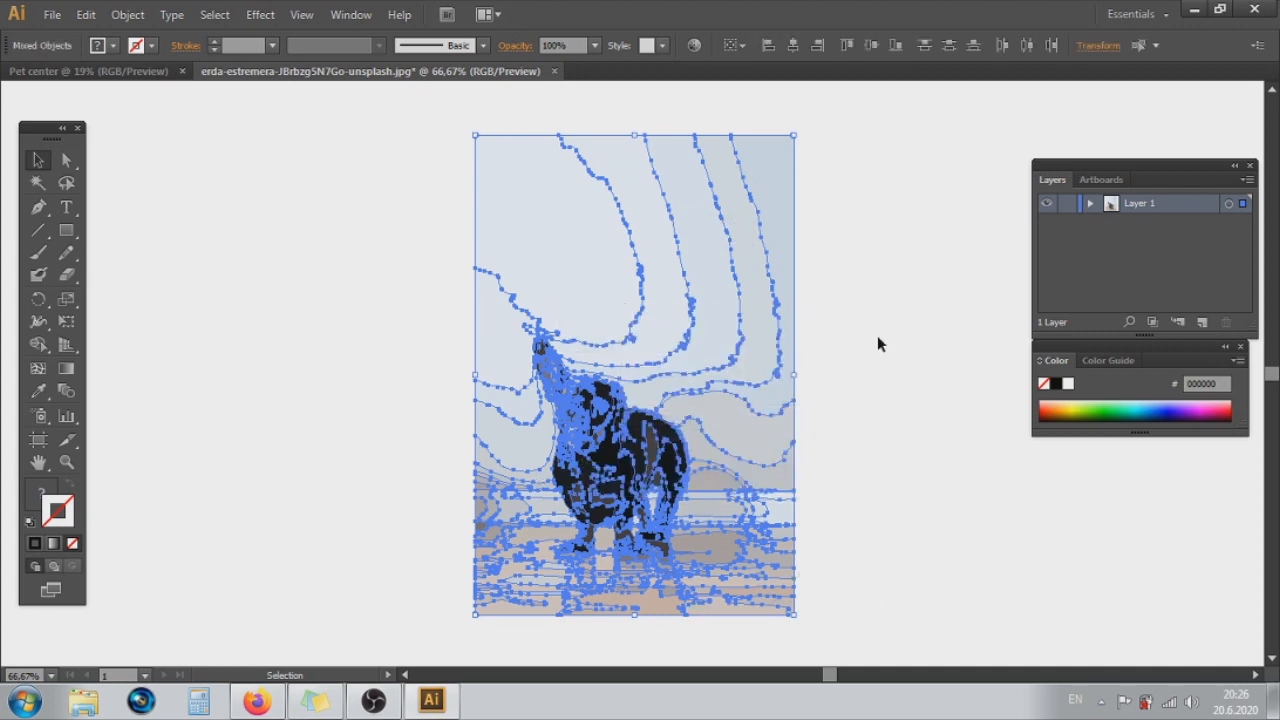
{"action": "left_click", "coordinate": [878, 338]}
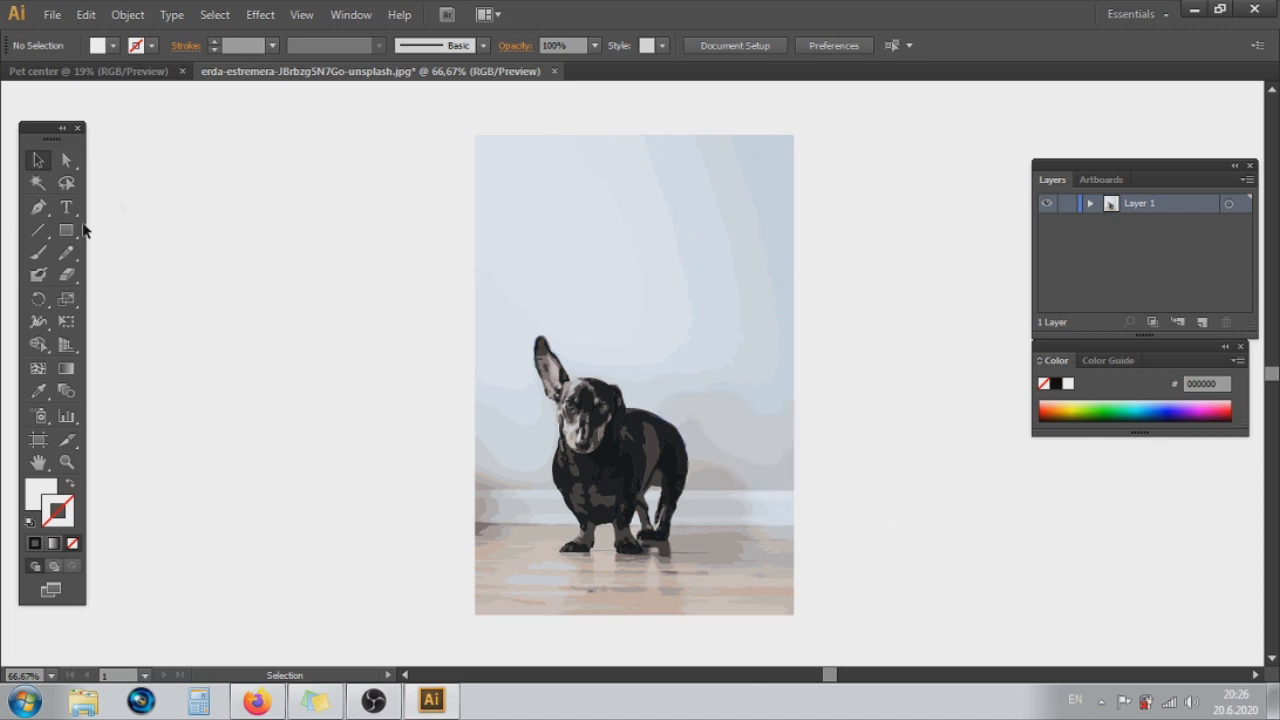
- Try to select the pale background shapes with the Magic Wand tool
{"action": "left_click", "coordinate": [38, 182]}
{"action": "left_click", "coordinate": [543, 181]}
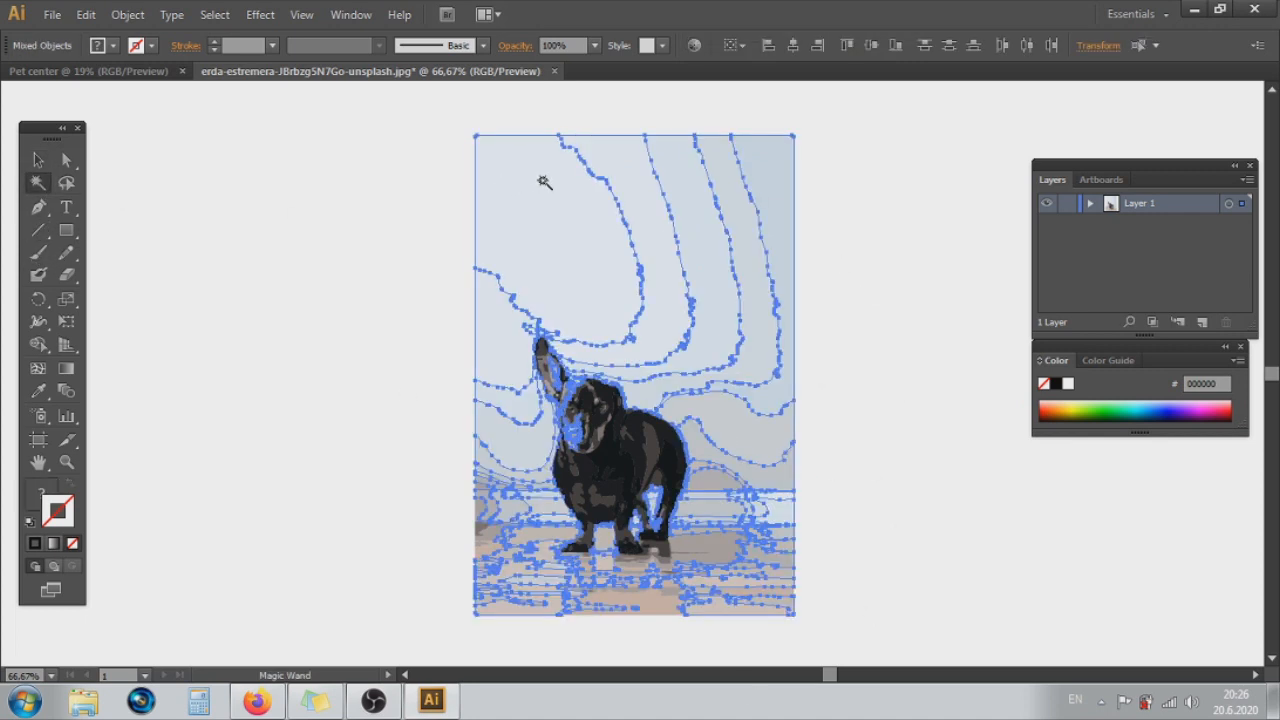
{"action": "key", "text": "ctrl+d"}
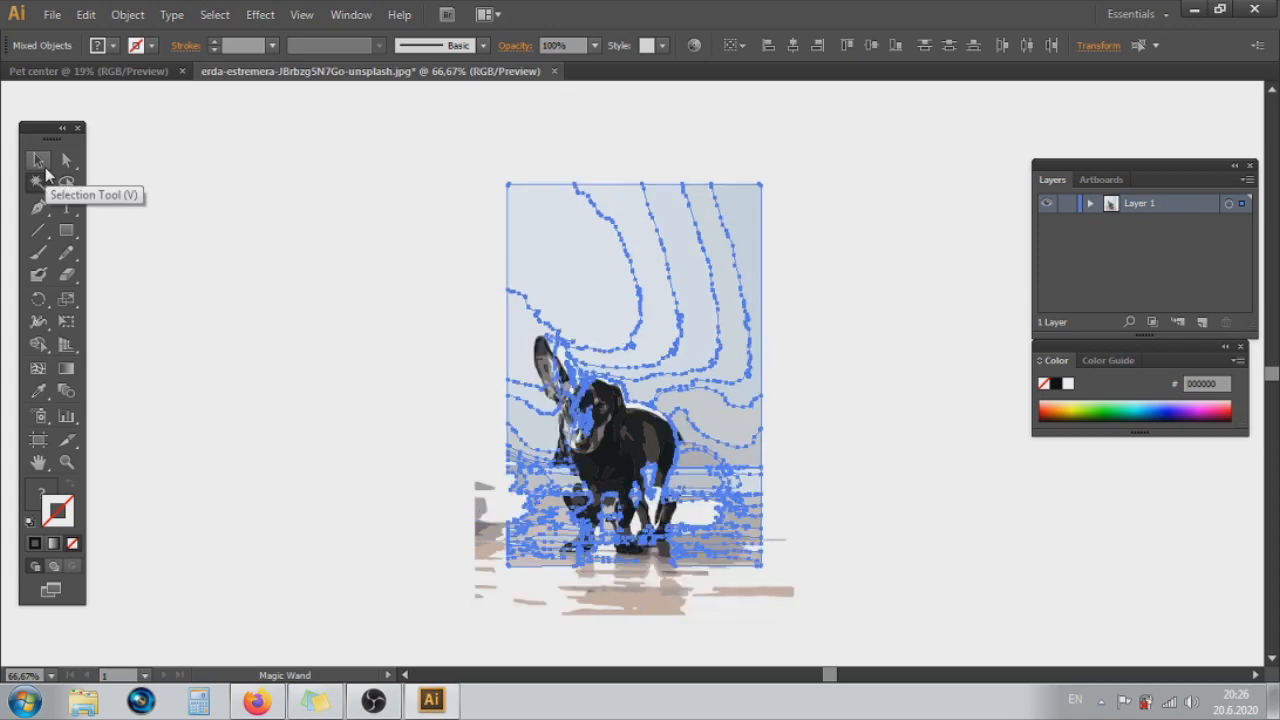
{"action": "key", "text": "ctrl+z"}
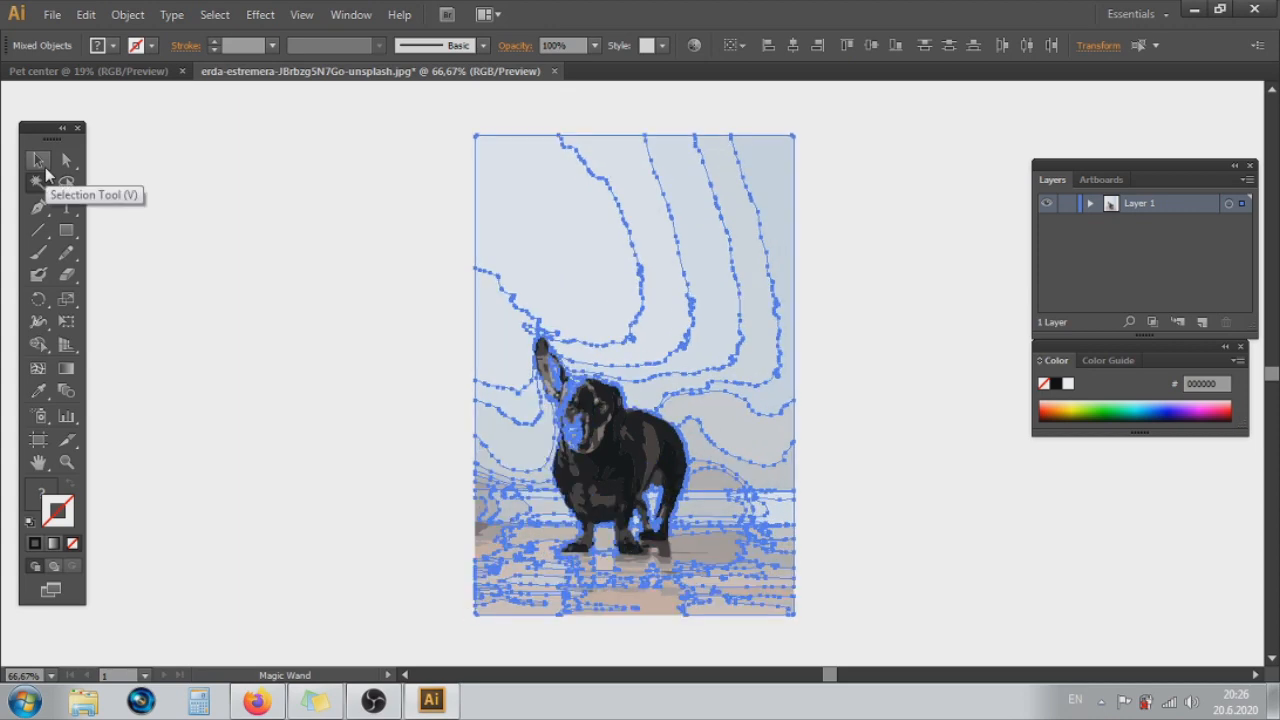
{"action": "left_click", "coordinate": [38, 160]}
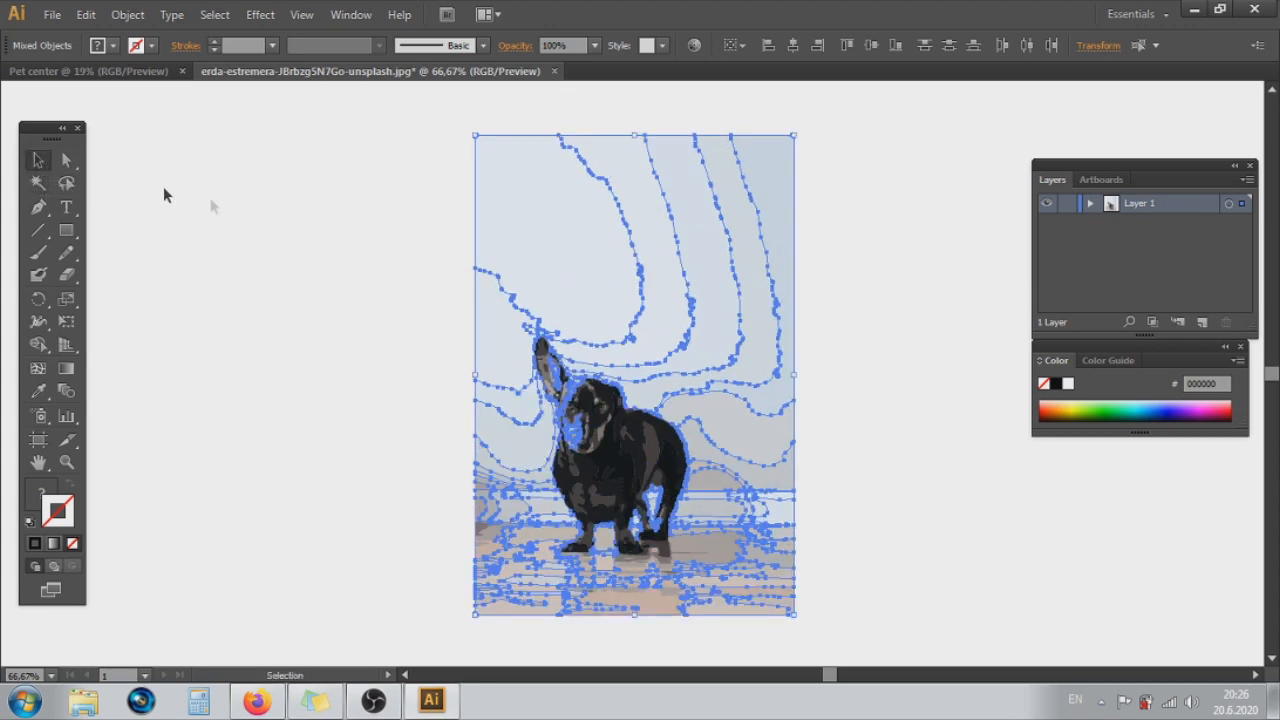
{"action": "left_click", "coordinate": [175, 195]}
- Delete the large pale wall shapes above the dog and the upper gray one behind its back
{"action": "left_click", "coordinate": [652, 174]}
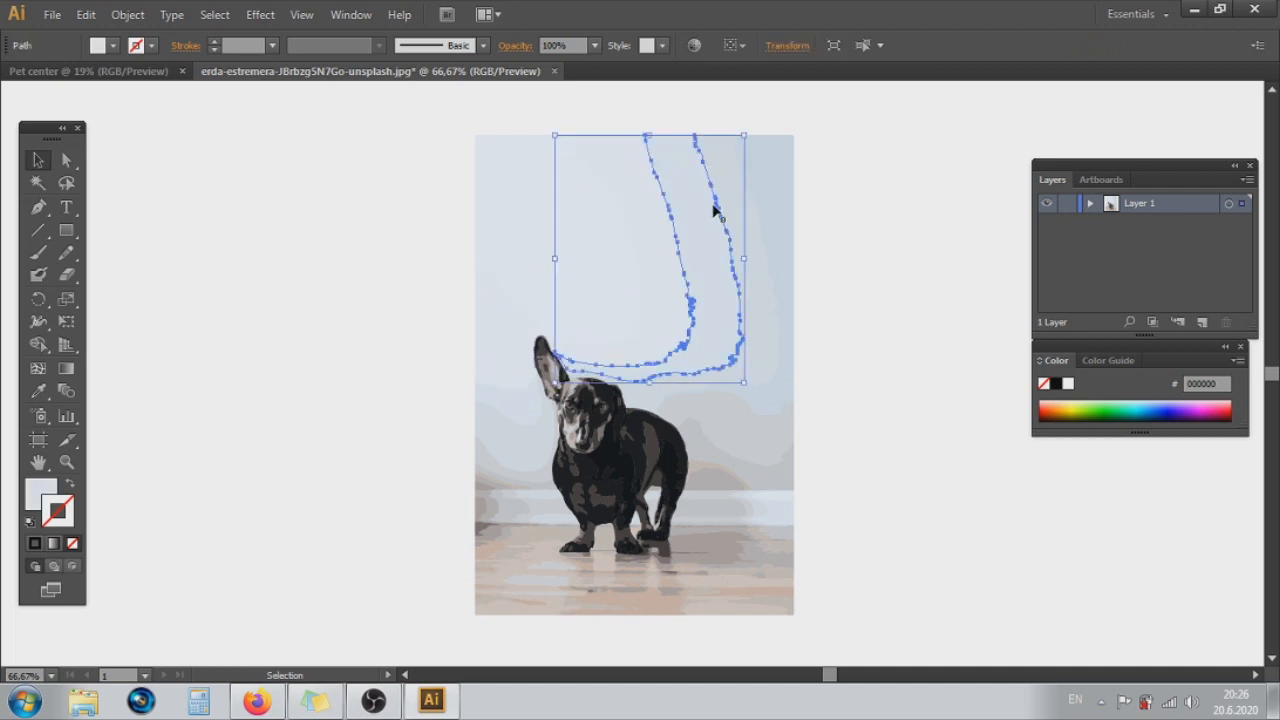
{"action": "key", "text": "Delete"}
{"action": "left_click_drag", "start_coordinate": [867, 145], "coordinate": [727, 163]}
{"action": "key", "text": "Delete"}
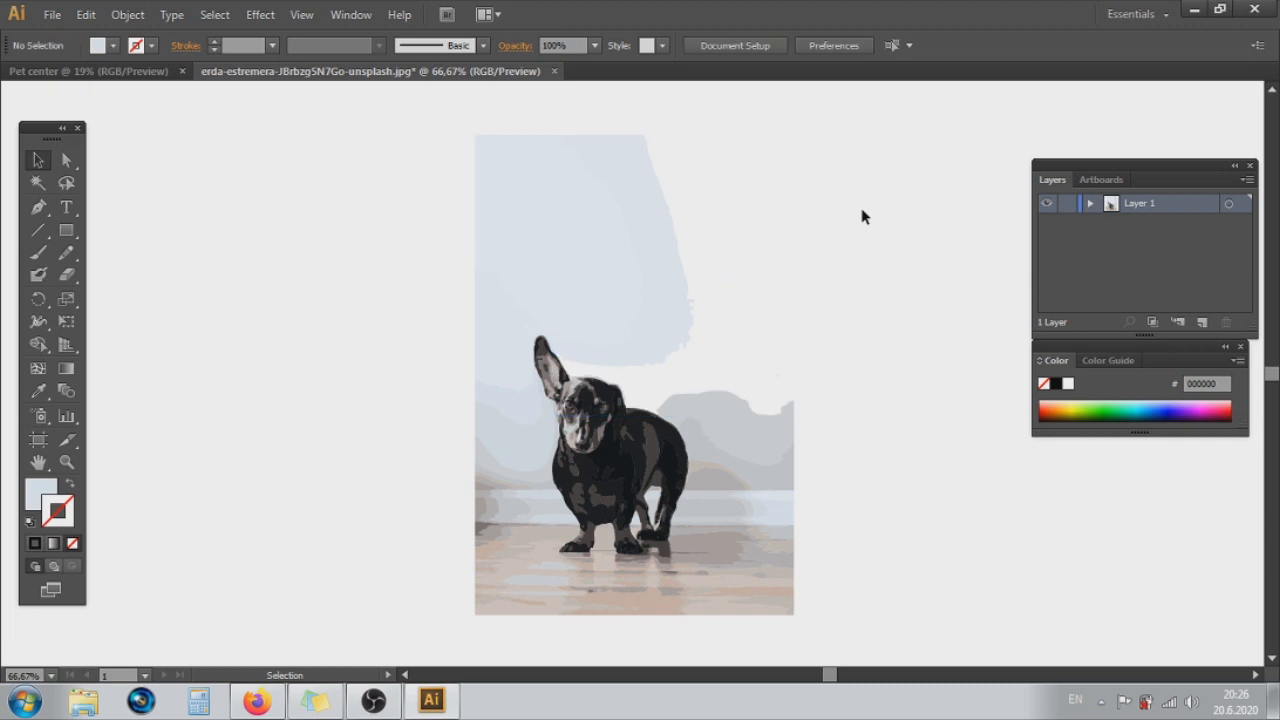
{"action": "left_click", "coordinate": [593, 200]}
{"action": "key", "text": "Delete"}
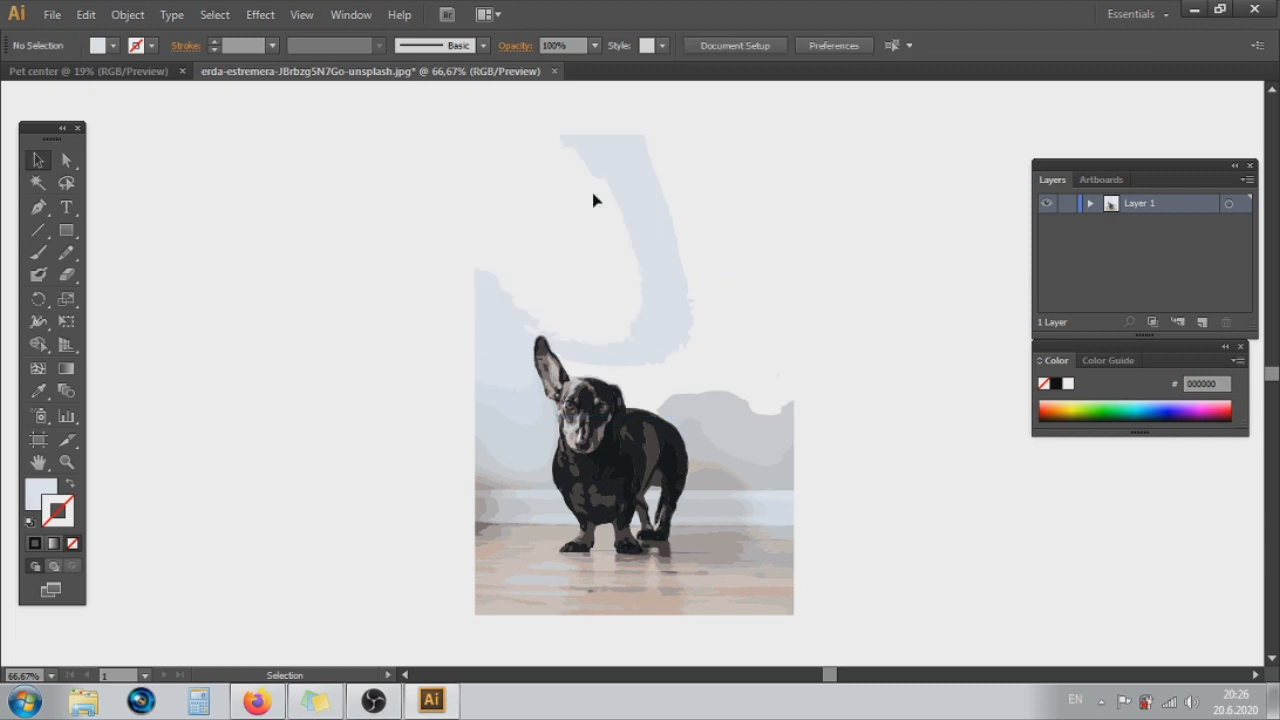
{"action": "left_click", "coordinate": [653, 218]}
{"action": "key", "text": "Delete"}
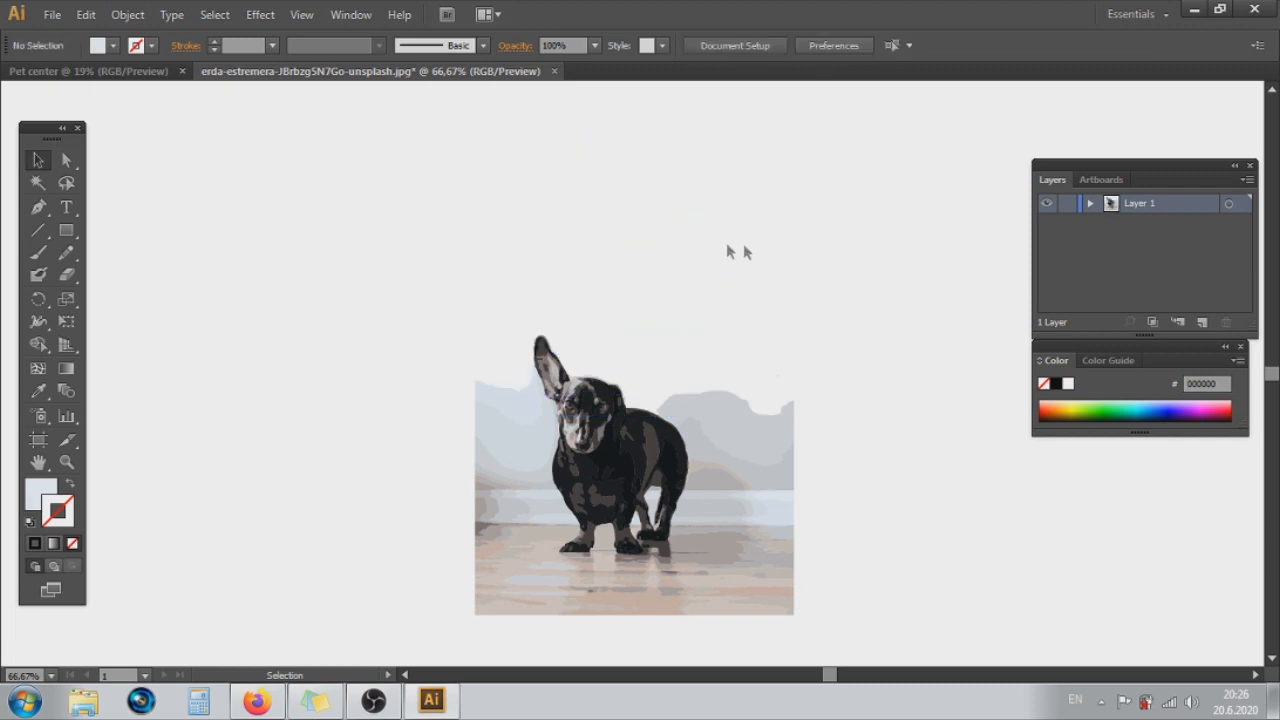
{"action": "left_click", "coordinate": [736, 433]}
{"action": "key", "text": "Delete"}
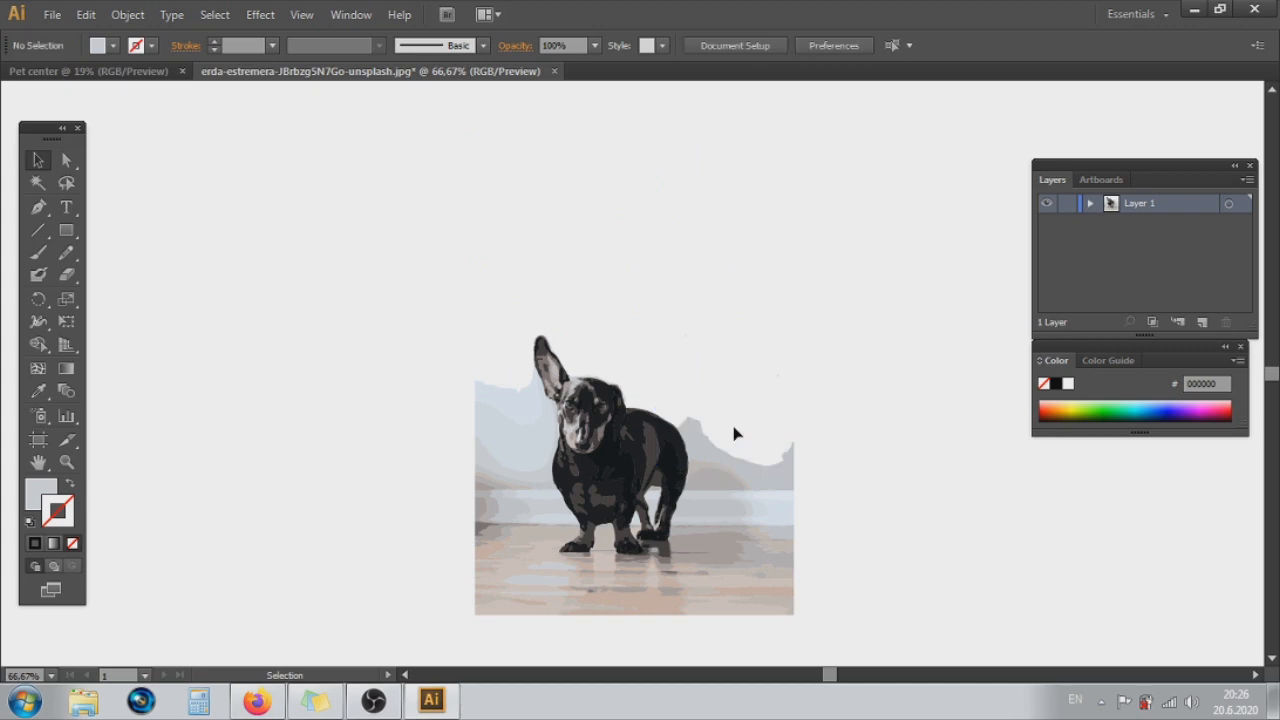
- Delete the remaining gray and beige wall shapes and the outer baseboard piece behind the dog's back
{"action": "key", "text": "ctrl+plus"}
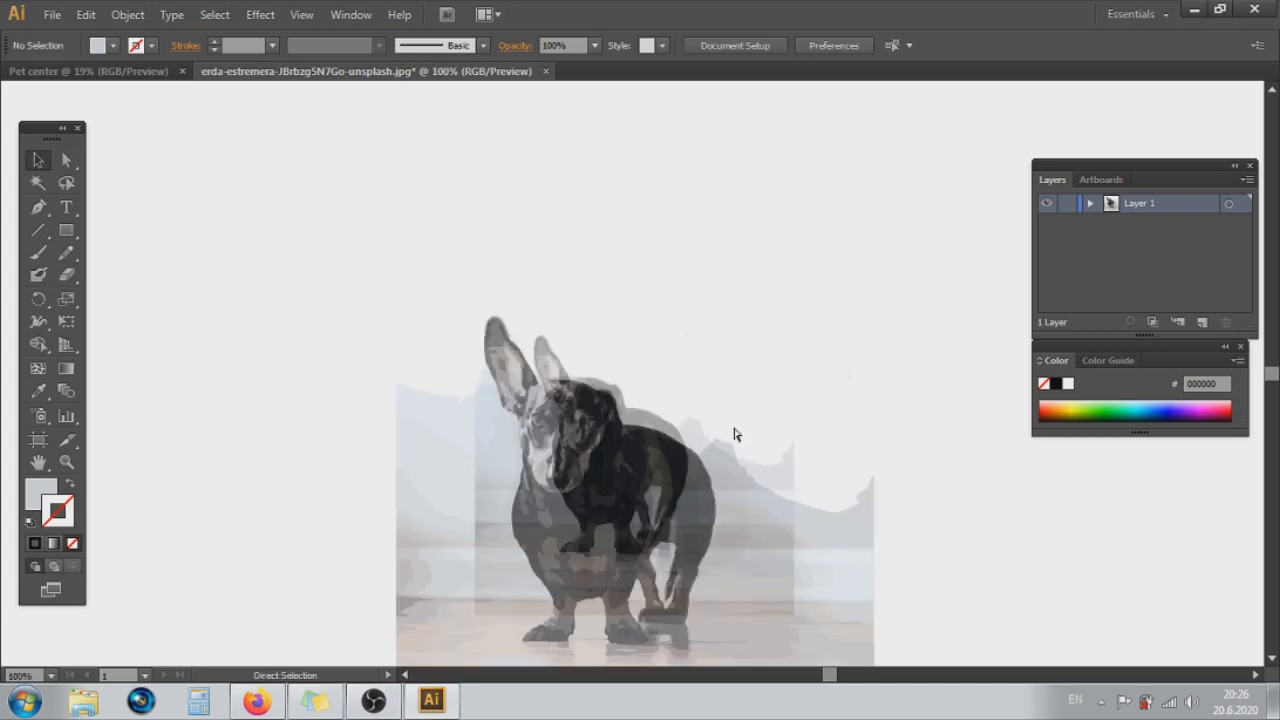
{"action": "key", "text": "ctrl+plus"}
{"action": "scroll", "coordinate": [730, 437], "scroll_direction": "down", "scroll_amount": 5}
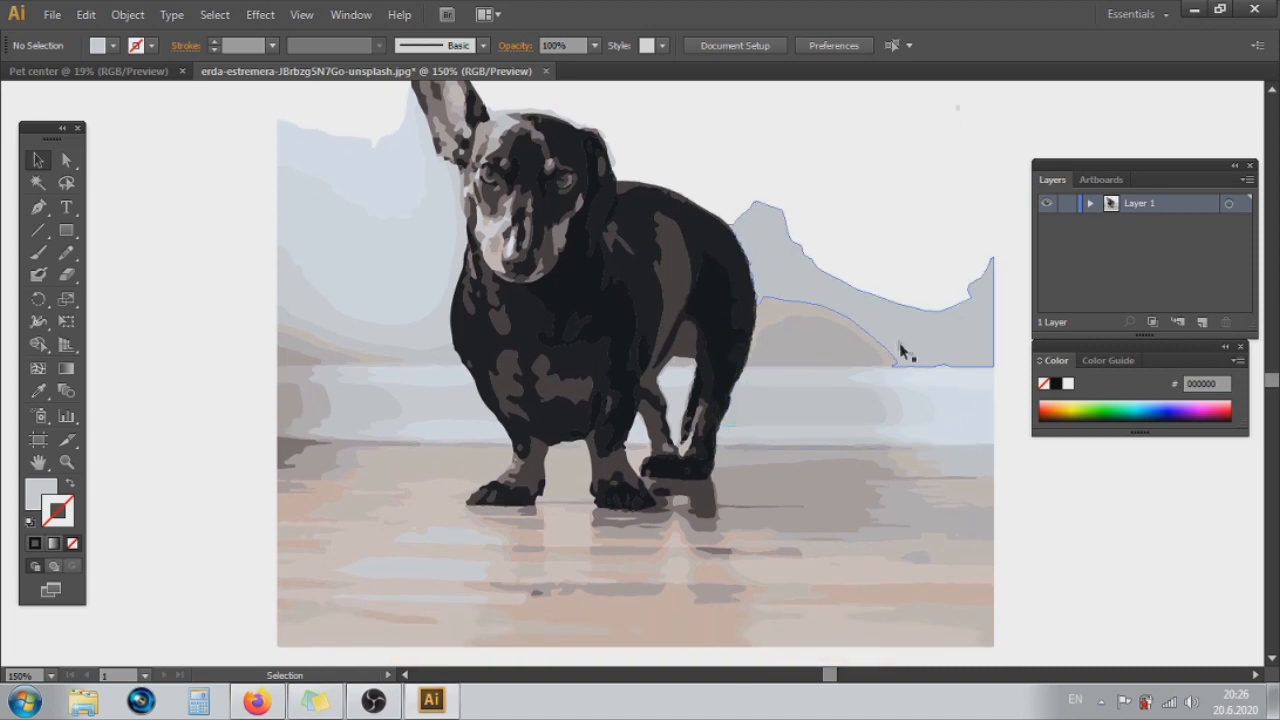
{"action": "left_click", "coordinate": [929, 412]}
{"action": "key", "text": "Delete"}
{"action": "left_click", "coordinate": [938, 360]}
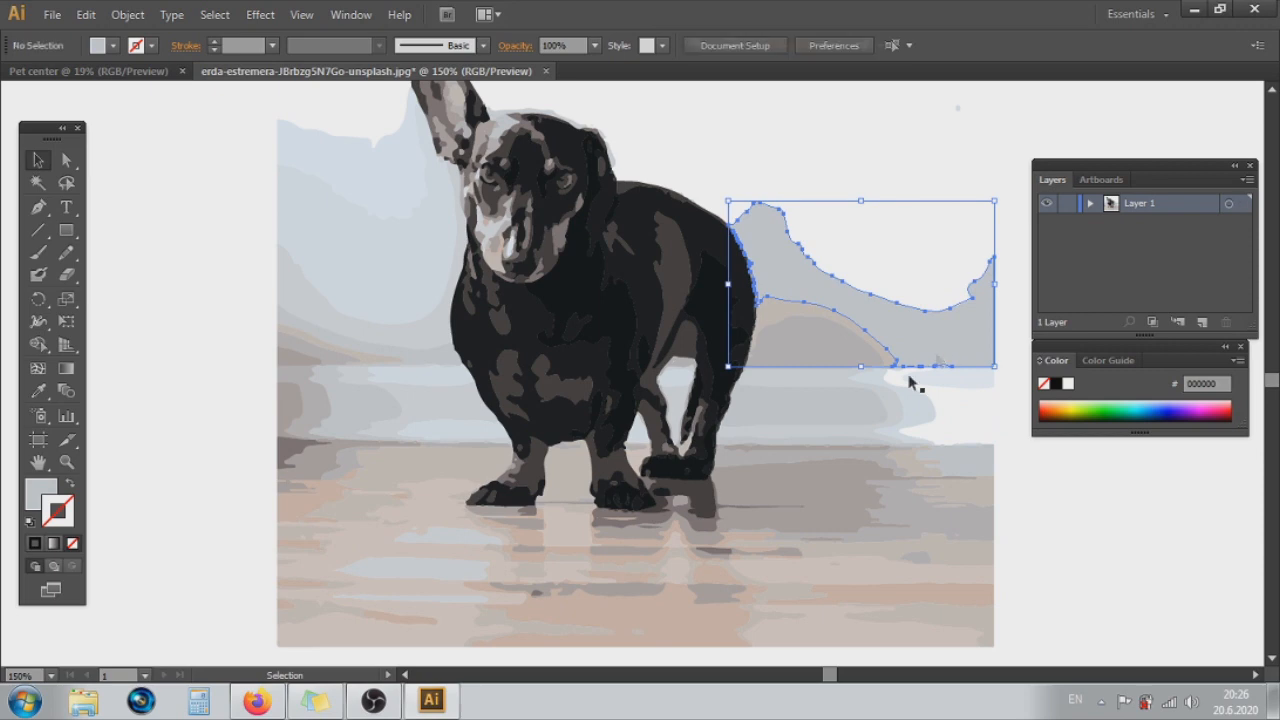
{"action": "key", "text": "Delete"}
{"action": "left_click", "coordinate": [812, 341]}
{"action": "key", "text": "Delete"}
{"action": "left_click", "coordinate": [830, 335]}
{"action": "key", "text": "Delete"}
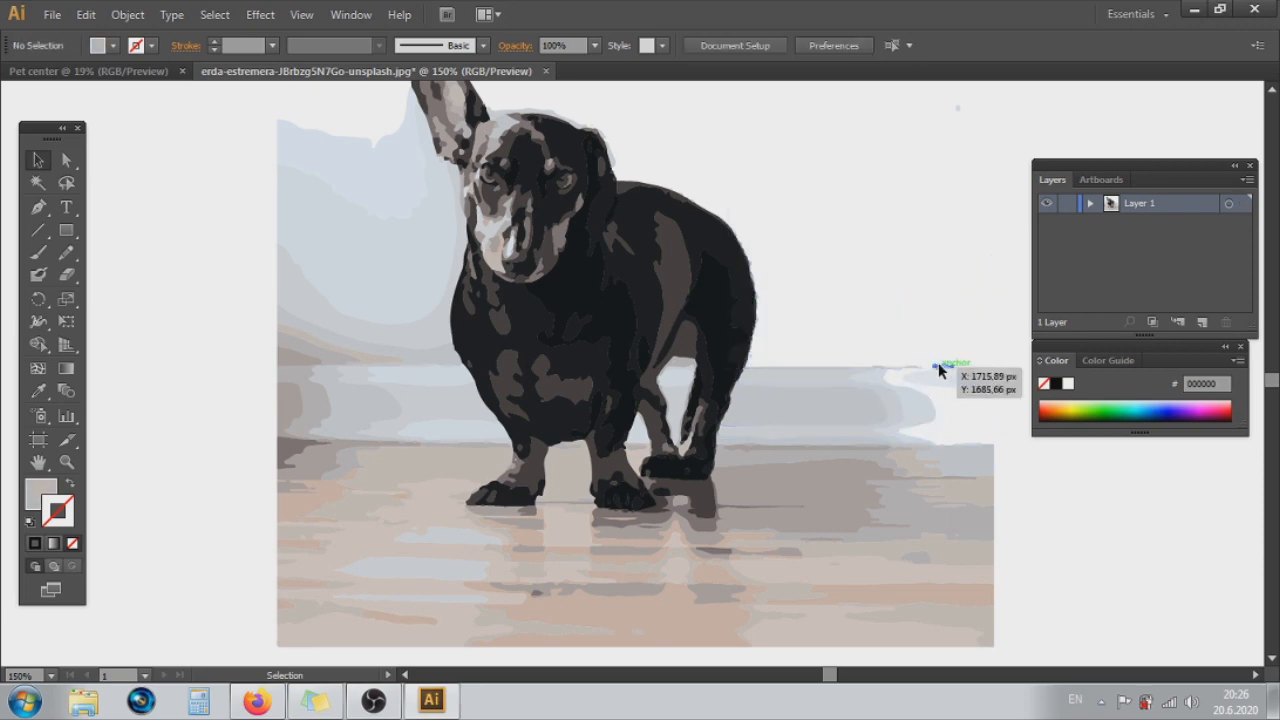
- Delete the baseboard and floor shapes on the side of the dog's hindquarters
{"action": "left_click_drag", "start_coordinate": [878, 372], "coordinate": [843, 621]}
{"action": "key", "text": "Delete"}
{"action": "key", "text": "Delete"}
- Delete the wall shapes in front of the dog's chest and around its head, plus the adjoining baseboard pieces
{"action": "left_click_drag", "start_coordinate": [365, 235], "coordinate": [331, 298]}
{"action": "key", "text": "Delete"}
{"action": "left_click", "coordinate": [335, 160]}
{"action": "key", "text": "Delete"}
{"action": "left_click", "coordinate": [533, 117]}
{"action": "key", "text": "Delete"}
{"action": "left_click", "coordinate": [451, 417]}
{"action": "key", "text": "Delete"}
{"action": "left_click", "coordinate": [365, 362]}
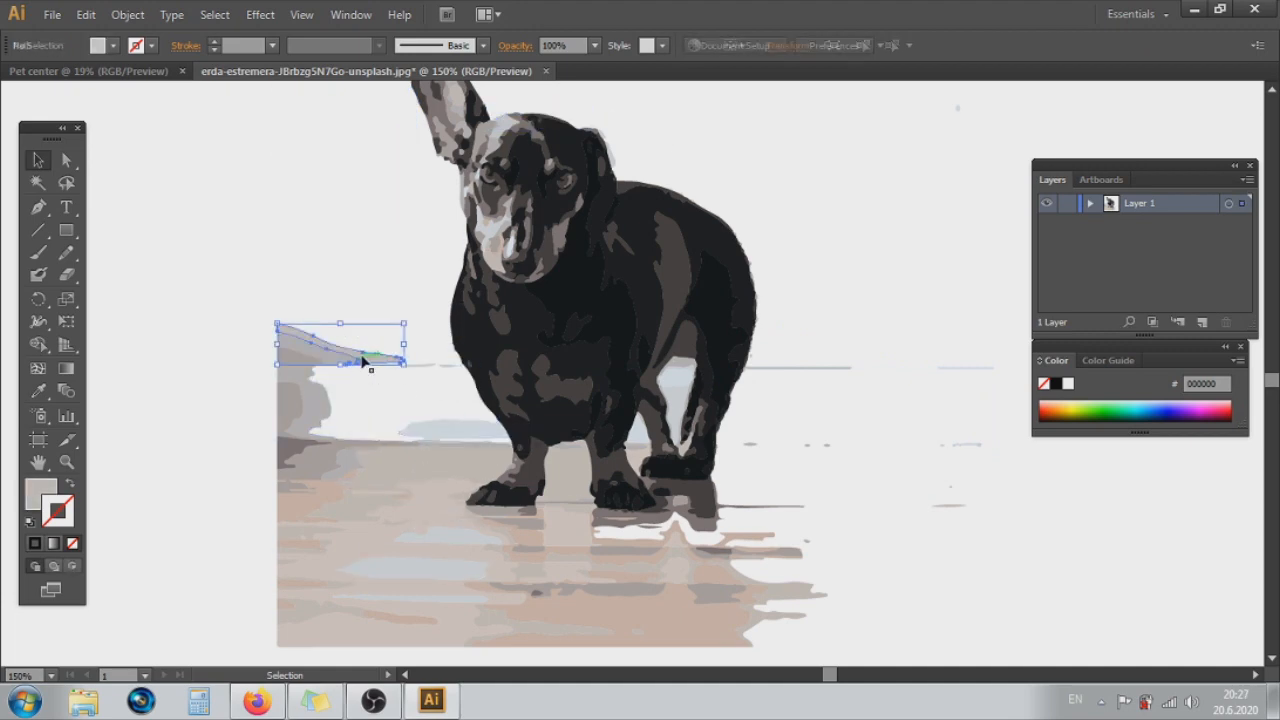
{"action": "key", "text": "Delete"}
- Delete the leftover baseboard and floor shapes in front of the dog's chest
{"action": "left_click_drag", "start_coordinate": [365, 335], "coordinate": [315, 490]}
{"action": "key", "text": "Delete"}
{"action": "left_click", "coordinate": [431, 431]}
{"action": "key", "text": "Delete"}
{"action": "key", "text": "Delete"}
{"action": "key", "text": "Delete"}
- Delete the stray background specks and thin line fragments behind the dog's back and hindquarters
{"action": "left_click_drag", "start_coordinate": [917, 114], "coordinate": [1003, 449]}
{"action": "key", "text": "Delete"}
{"action": "left_click", "coordinate": [957, 110]}
{"action": "scroll", "coordinate": [957, 114], "scroll_direction": "down", "scroll_amount": 2}
{"action": "left_click_drag", "start_coordinate": [908, 295], "coordinate": [986, 489]}
{"action": "key", "text": "Delete"}
{"action": "left_click_drag", "start_coordinate": [867, 312], "coordinate": [753, 422]}
{"action": "key", "text": "Delete"}
- Delete the floor and reflection shapes below the dog's paws and the thin fragments beside its front leg
{"action": "left_click_drag", "start_coordinate": [885, 391], "coordinate": [268, 547]}
{"action": "key", "text": "Delete"}
{"action": "key", "text": "Delete"}
{"action": "left_click_drag", "start_coordinate": [803, 534], "coordinate": [682, 512]}
{"action": "key", "text": "Delete"}
{"action": "left_click_drag", "start_coordinate": [249, 413], "coordinate": [400, 591]}
{"action": "key", "text": "Delete"}
{"action": "left_click_drag", "start_coordinate": [384, 360], "coordinate": [455, 398]}
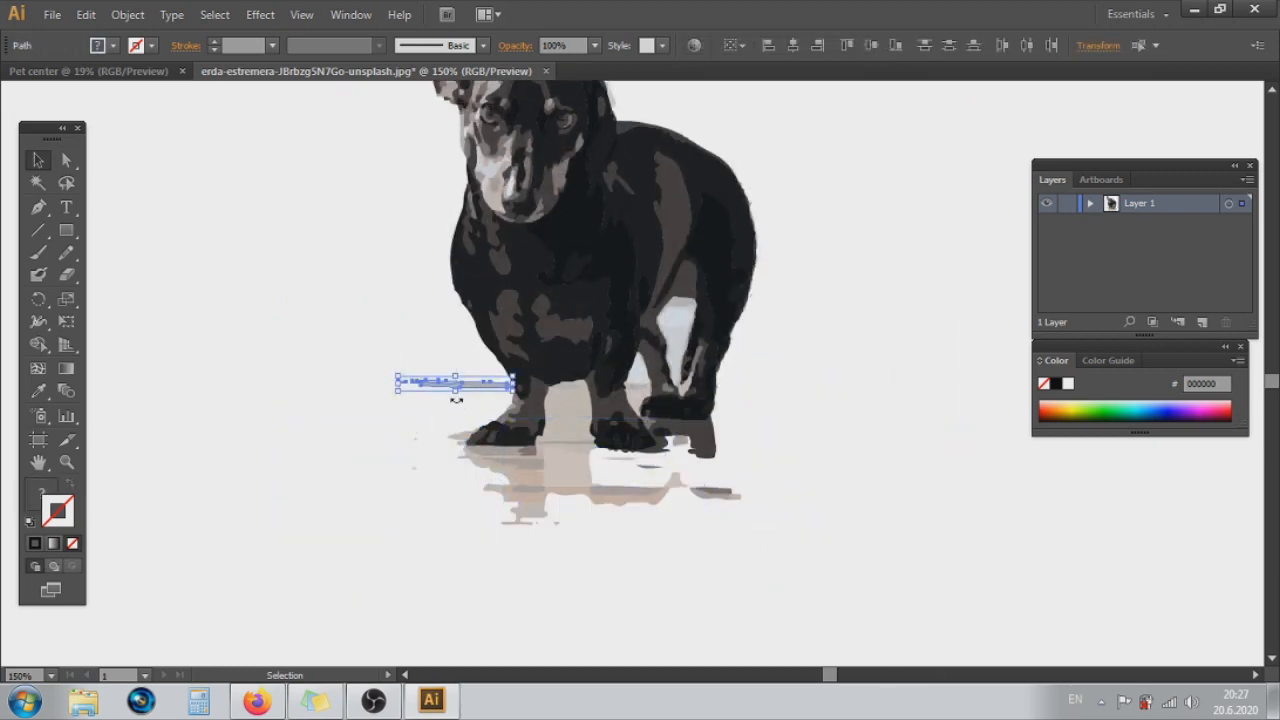
{"action": "key", "text": "Delete"}
{"action": "left_click_drag", "start_coordinate": [780, 545], "coordinate": [290, 495]}
{"action": "key", "text": "Delete"}
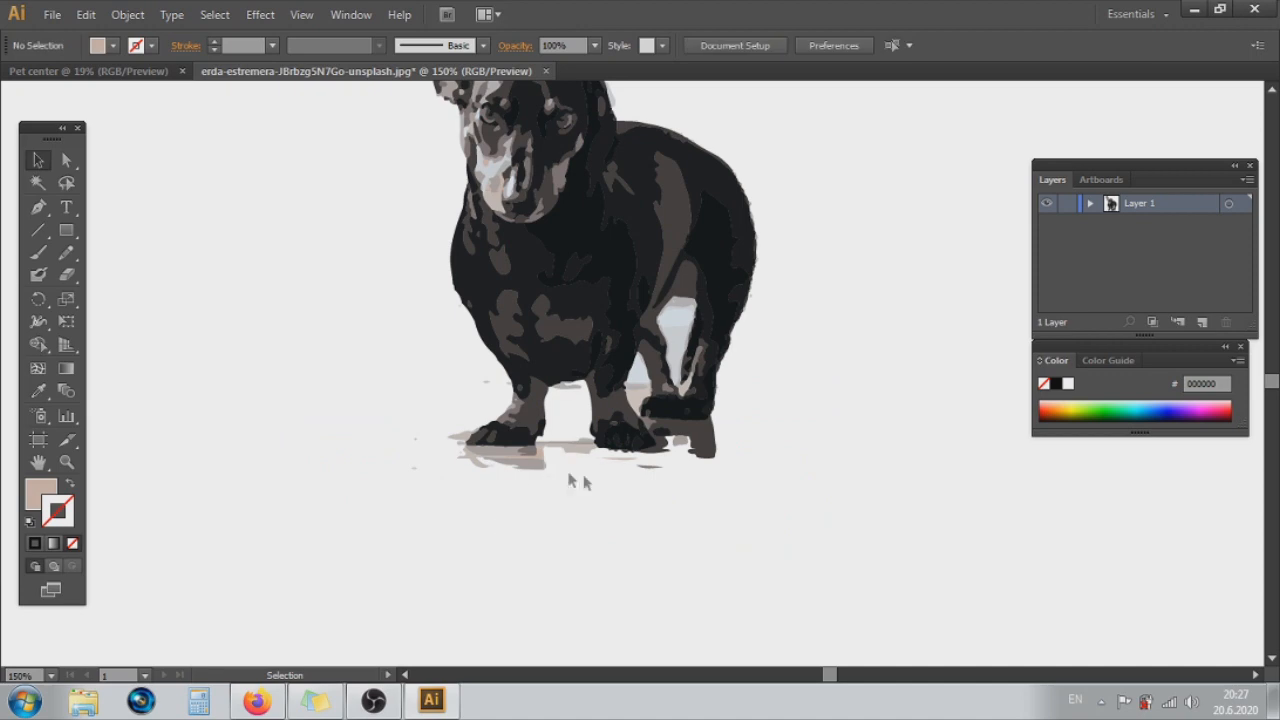
- Delete the pale background shapes showing through the gap between the dog's hind legs
{"action": "scroll", "coordinate": [634, 478], "scroll_direction": "down", "scroll_amount": 1}
{"action": "left_click", "coordinate": [665, 364]}
{"action": "key", "text": "Delete"}
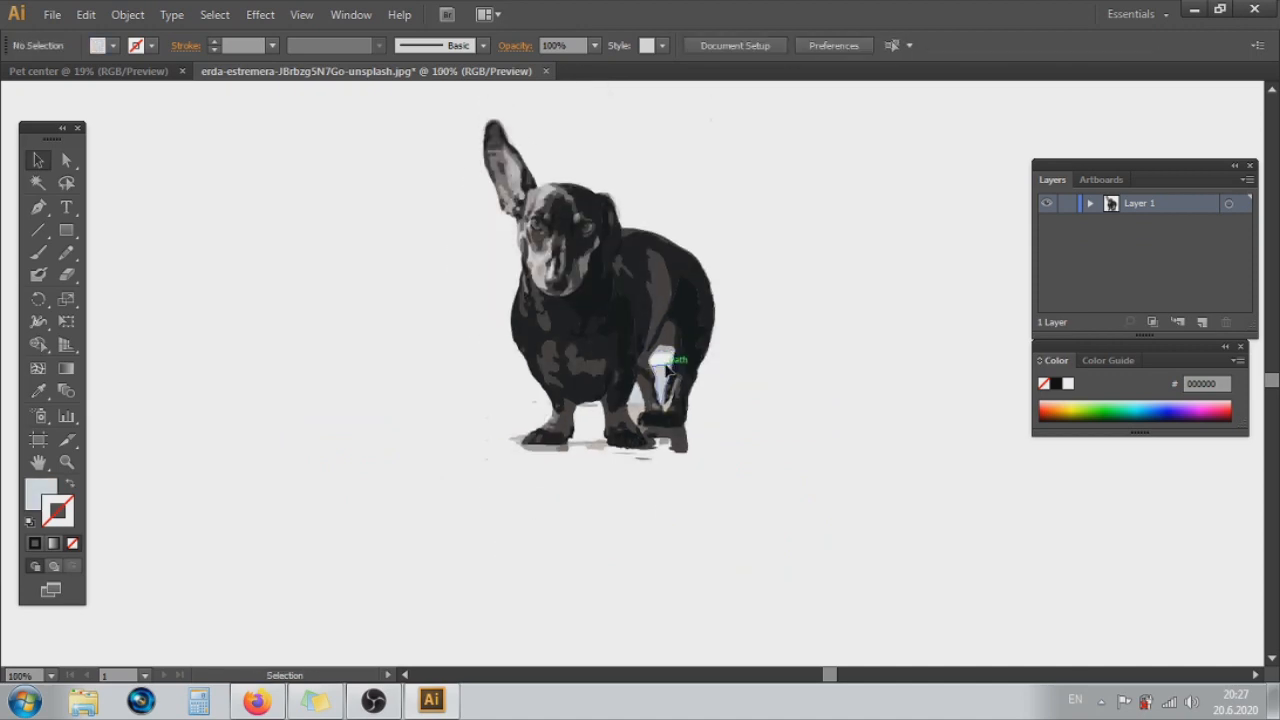
{"action": "scroll", "coordinate": [667, 370], "scroll_direction": "up", "scroll_amount": 2}
{"action": "left_click", "coordinate": [694, 347]}
{"action": "key", "text": "Delete"}
{"action": "left_click", "coordinate": [700, 344]}
{"action": "key", "text": "Delete"}
{"action": "left_click", "coordinate": [692, 392]}
{"action": "key", "text": "Delete"}
- Delete the floor shadow pieces under and between the dog's front paws
{"action": "left_click", "coordinate": [524, 534]}
{"action": "key", "text": "Delete"}
{"action": "left_click", "coordinate": [482, 535]}
{"action": "key", "text": "Delete"}
{"action": "left_click", "coordinate": [524, 534]}
{"action": "key", "text": "Delete"}
{"action": "left_click", "coordinate": [564, 524]}
{"action": "key", "text": "Delete"}
- Delete the small floor fragment beside the outer front paw, leaving isolation mode first
{"action": "double_click", "coordinate": [406, 517]}
{"action": "key", "text": "Delete"}
{"action": "key", "text": "ctrl+z"}
{"action": "left_click", "coordinate": [12, 94]}
{"action": "left_click", "coordinate": [405, 515]}
{"action": "key", "text": "Delete"}
- Delete the remaining dark floor shadow shapes beneath the dog's hind paws
{"action": "left_click", "coordinate": [630, 545]}
{"action": "key", "text": "Delete"}
{"action": "left_click", "coordinate": [697, 530]}
{"action": "key", "text": "Delete"}
{"action": "key", "text": "ctrl+minus"}
{"action": "key", "text": "ctrl+minus"}
{"action": "key", "text": "ctrl+minus"}
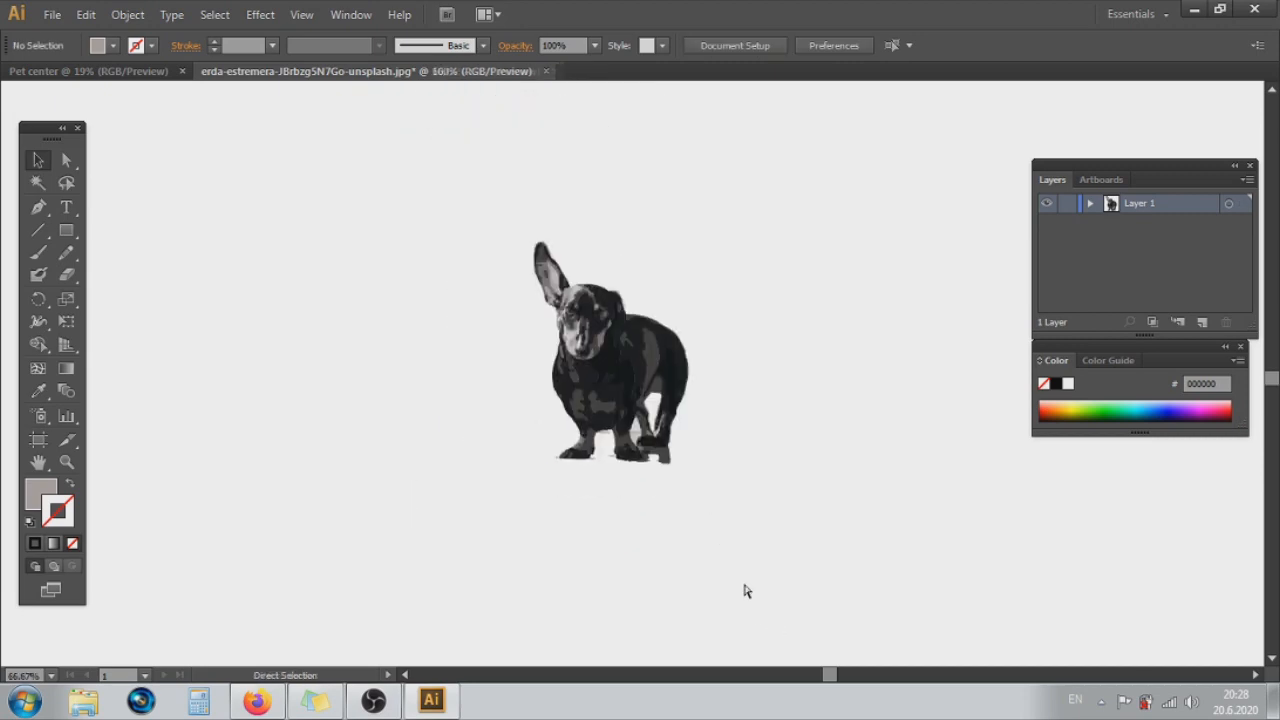
{"action": "key", "text": "ctrl+plus"}
{"action": "key", "text": "ctrl+plus"}
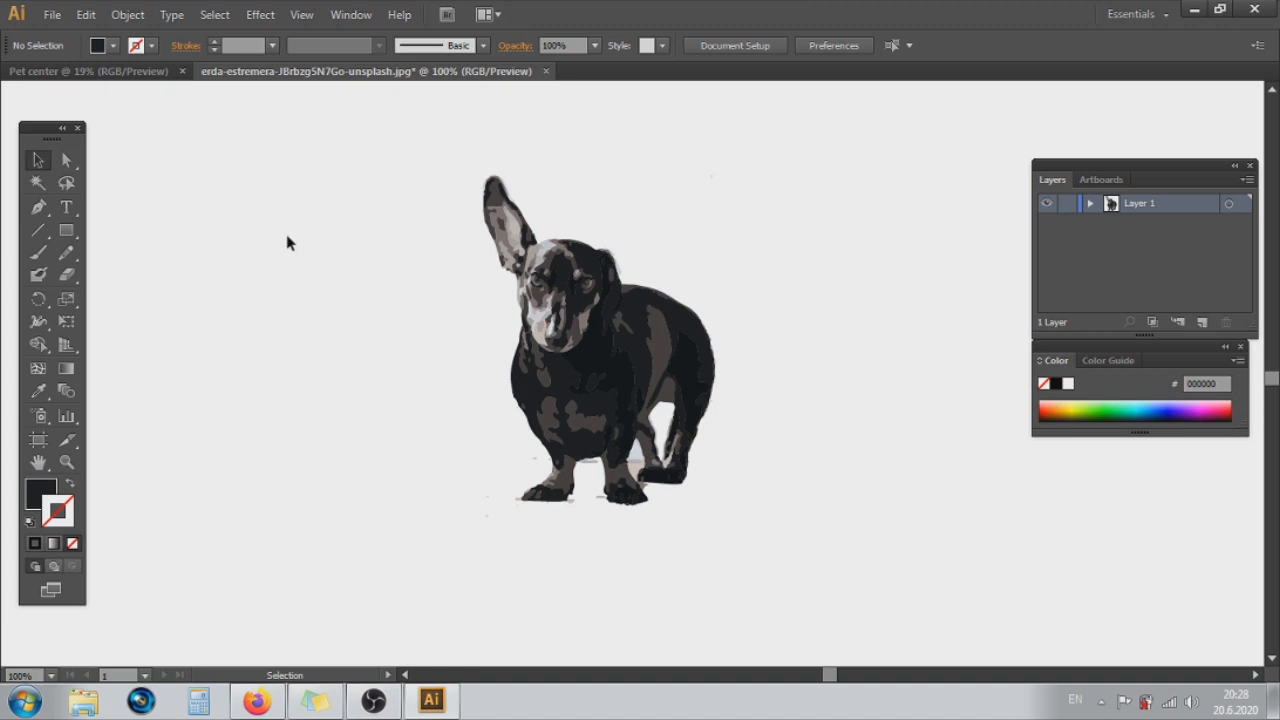
- Select all the remaining dachshund shapes, group them into one object and select the group
{"action": "left_click_drag", "start_coordinate": [446, 164], "coordinate": [754, 619]}
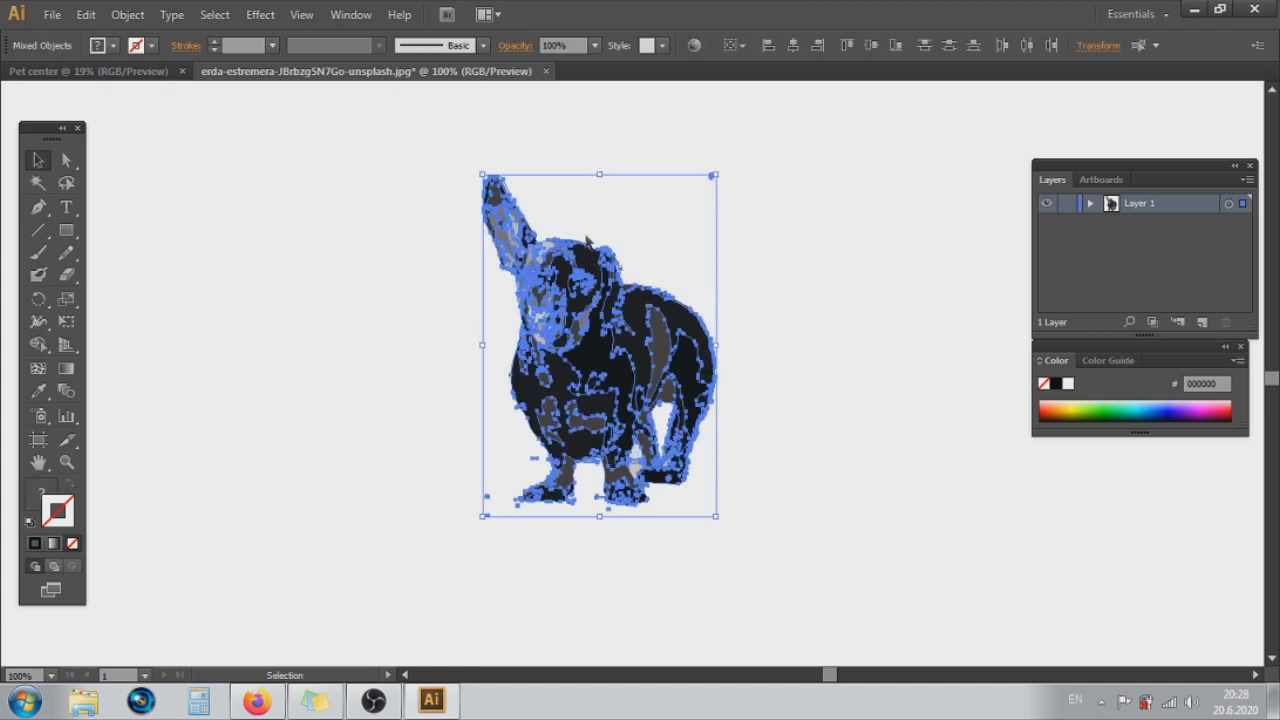
{"action": "left_click", "coordinate": [823, 395]}
{"action": "left_click_drag", "start_coordinate": [470, 181], "coordinate": [766, 613]}
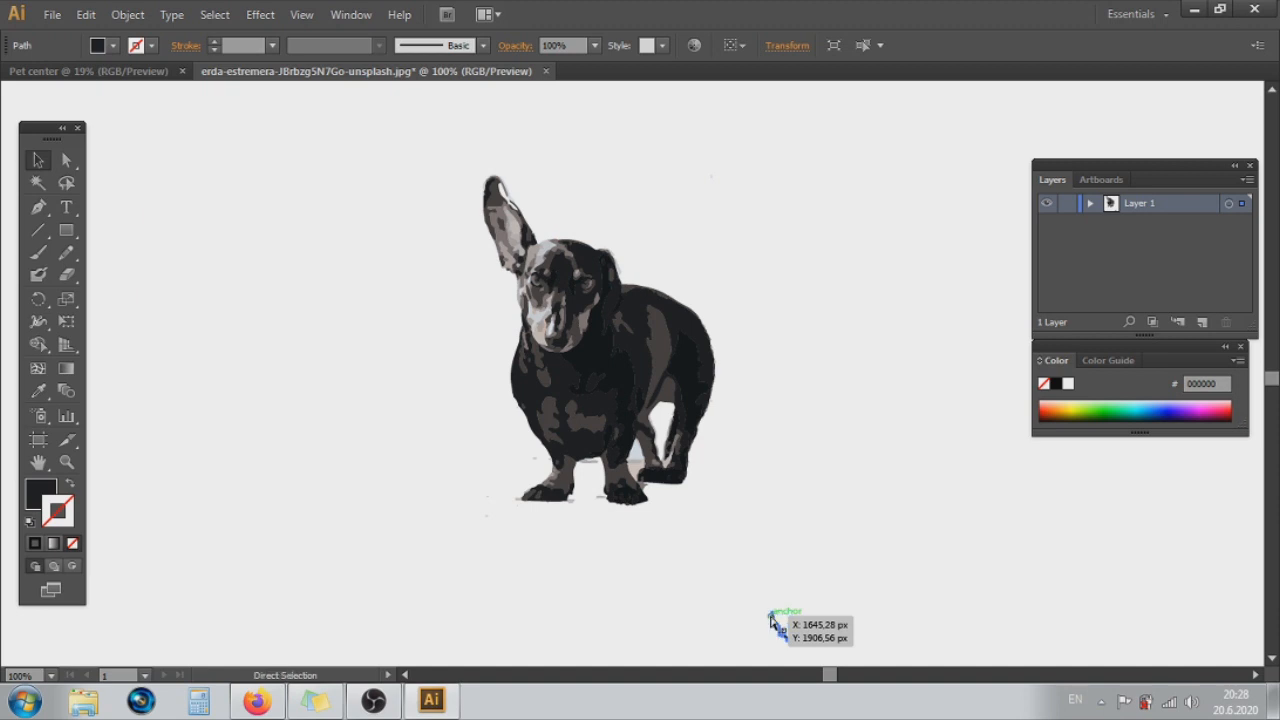
{"action": "left_click", "coordinate": [428, 185]}
{"action": "left_click_drag", "start_coordinate": [431, 97], "coordinate": [745, 534]}
{"action": "right_click", "coordinate": [648, 343]}
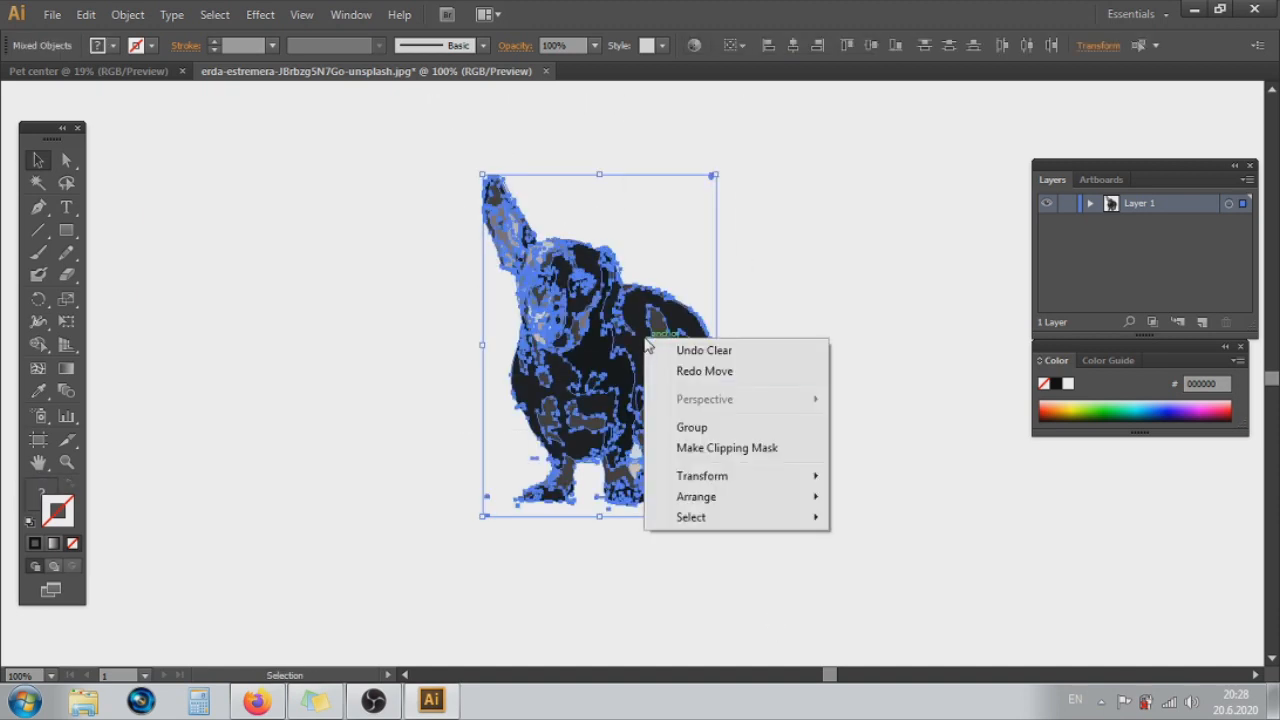
{"action": "left_click", "coordinate": [698, 430]}
{"action": "left_click", "coordinate": [728, 485]}
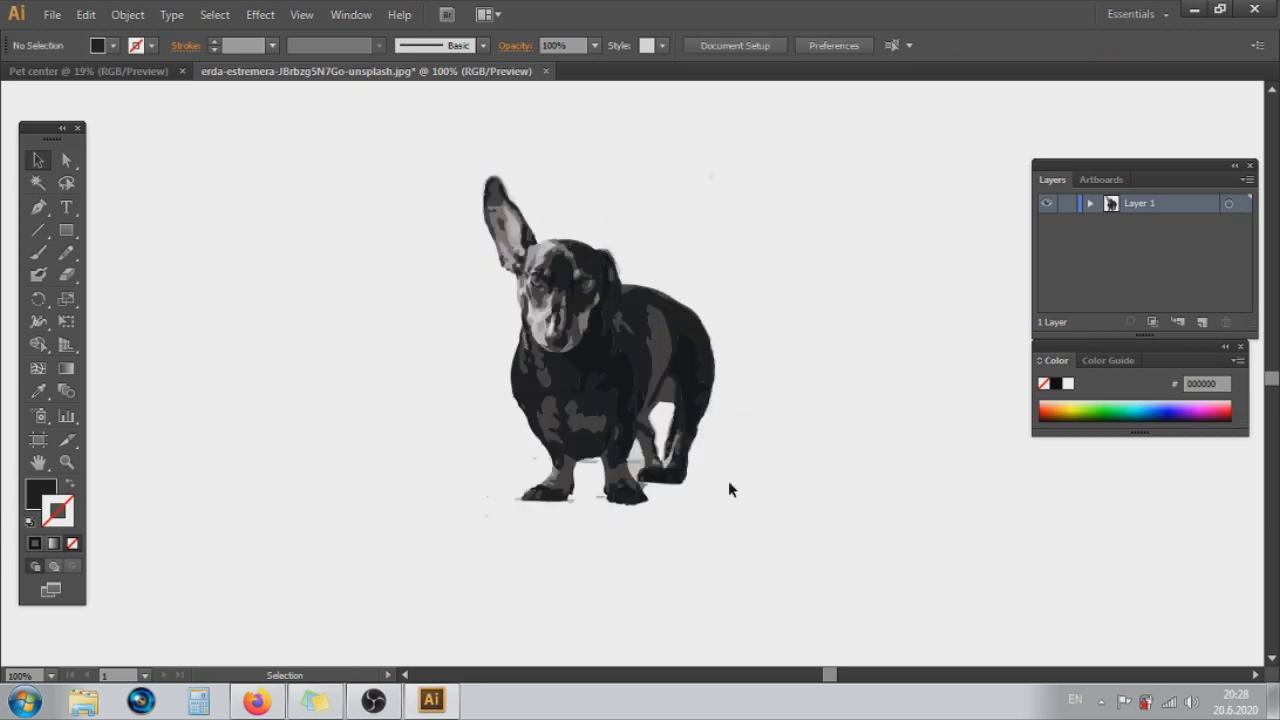
{"action": "left_click", "coordinate": [605, 359]}
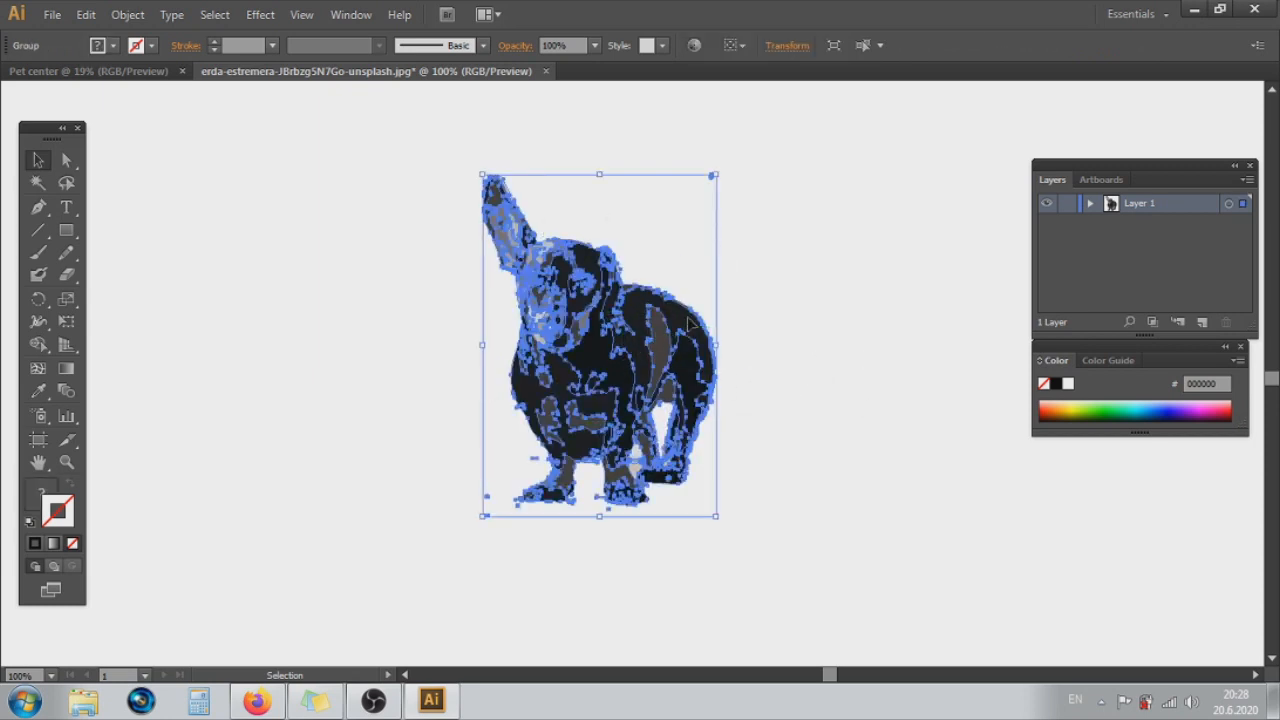
- Bring the grouped dachshund artwork into the "Pet center" document, placing it near the middle of the artboard
{"action": "left_click", "coordinate": [722, 338]}
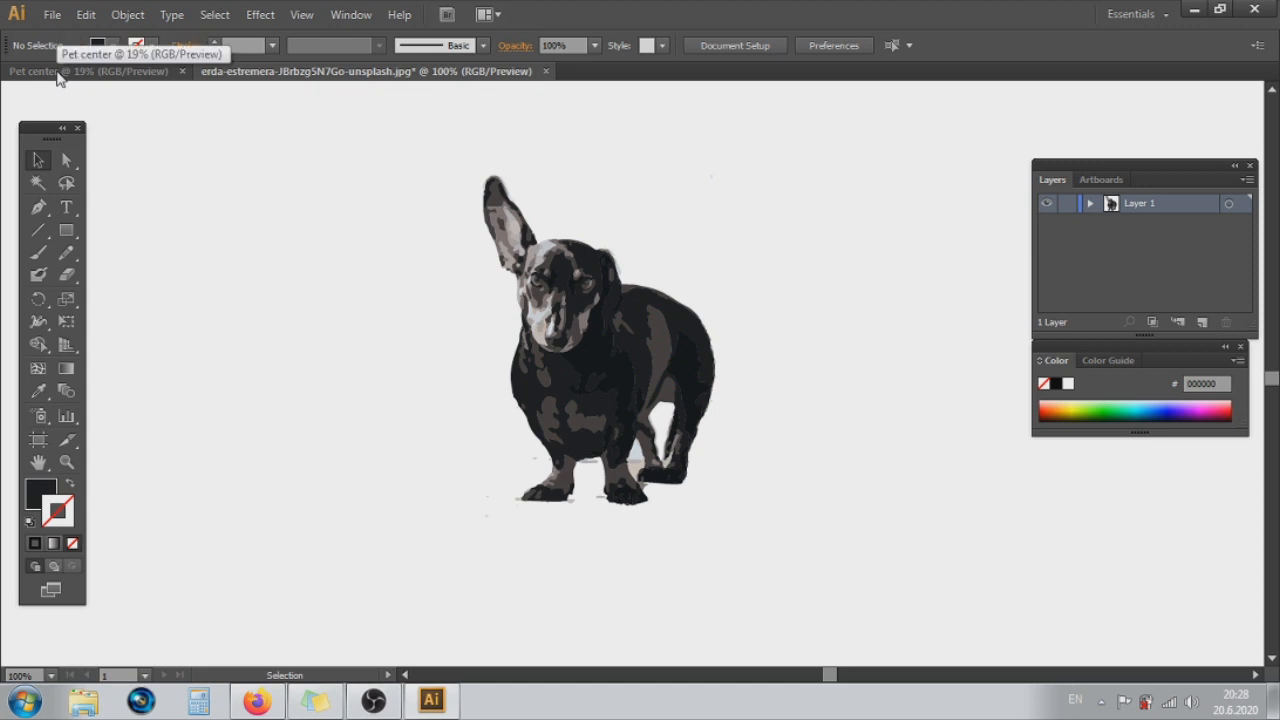
{"action": "left_click_drag", "start_coordinate": [618, 371], "coordinate": [631, 343]}
{"action": "left_click", "coordinate": [700, 257]}
{"action": "left_click", "coordinate": [630, 345]}
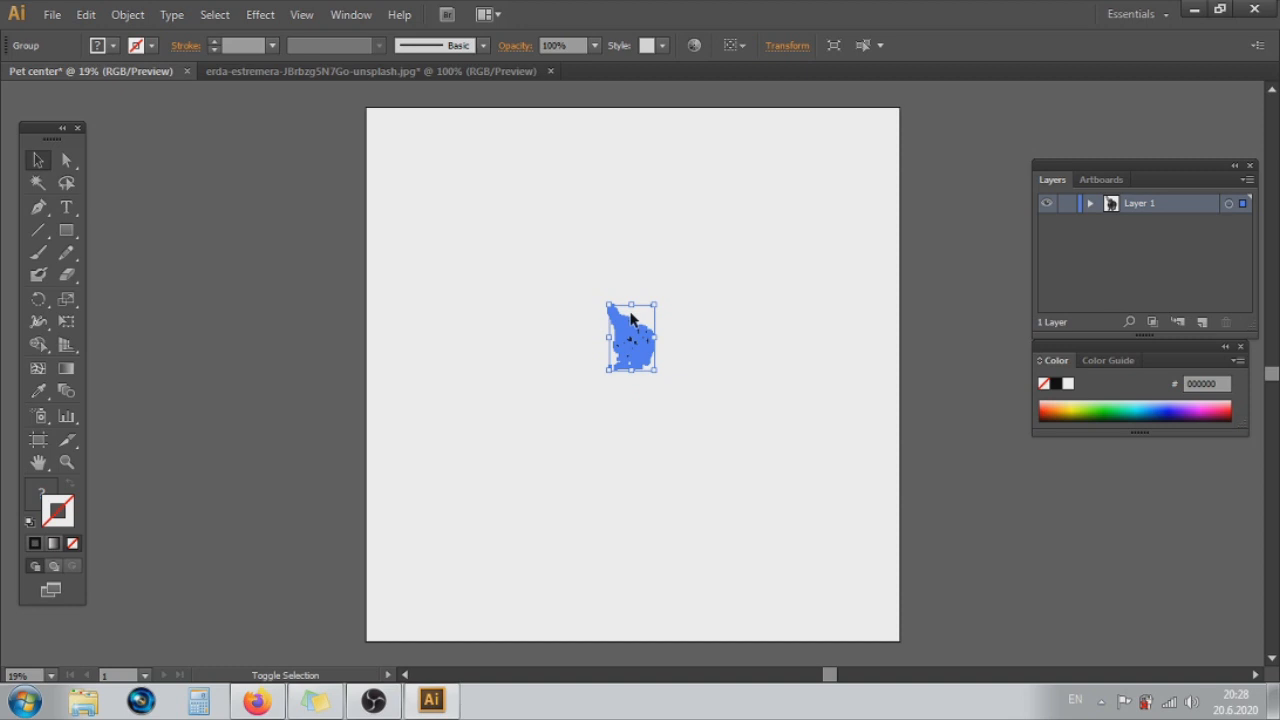
- Enlarge the dachshund group to several times its size and move it up into the upper half of the artboard
{"action": "left_click_drag", "start_coordinate": [656, 304], "coordinate": [718, 200]}
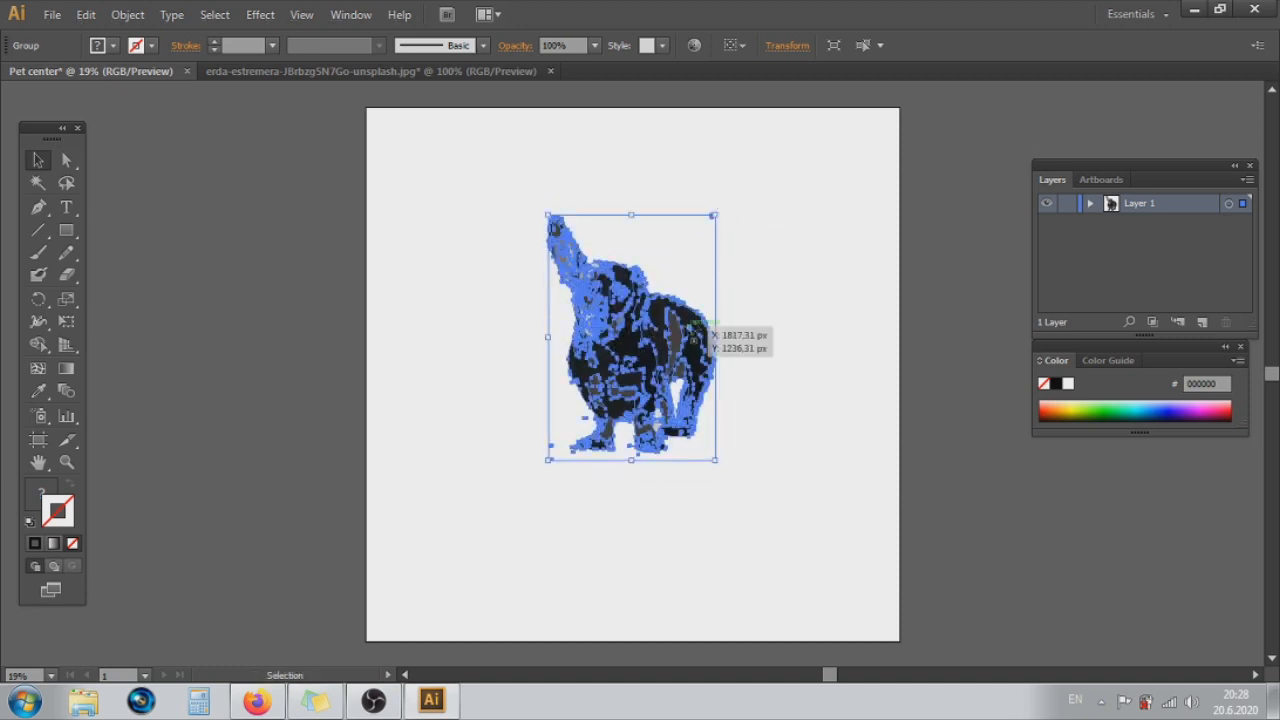
{"action": "left_click", "coordinate": [647, 184]}
{"action": "left_click_drag", "start_coordinate": [650, 360], "coordinate": [651, 312]}
{"action": "left_click", "coordinate": [797, 240]}
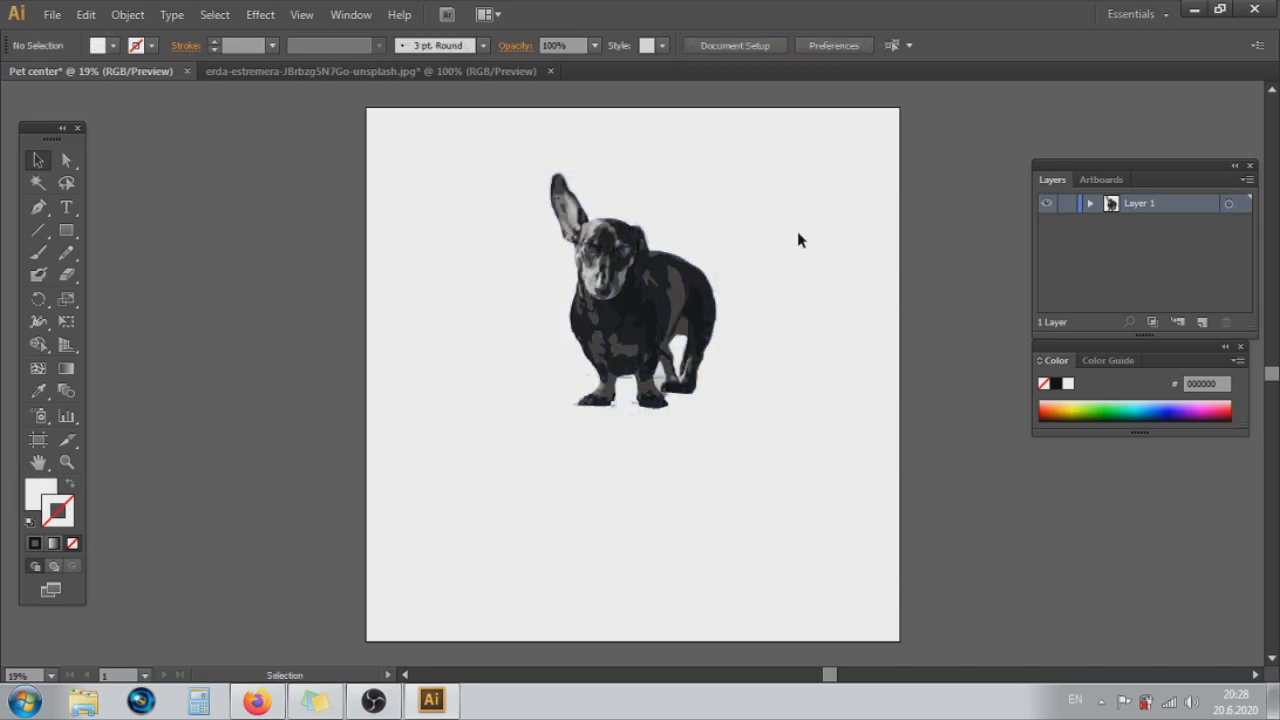
- Ungroup the dachshund artwork and delete the stray speck floating above the dog's back
{"action": "key", "text": "ctrl+equal"}
{"action": "key", "text": "ctrl+equal"}
{"action": "scroll", "coordinate": [797, 238], "scroll_direction": "up", "scroll_amount": 3}
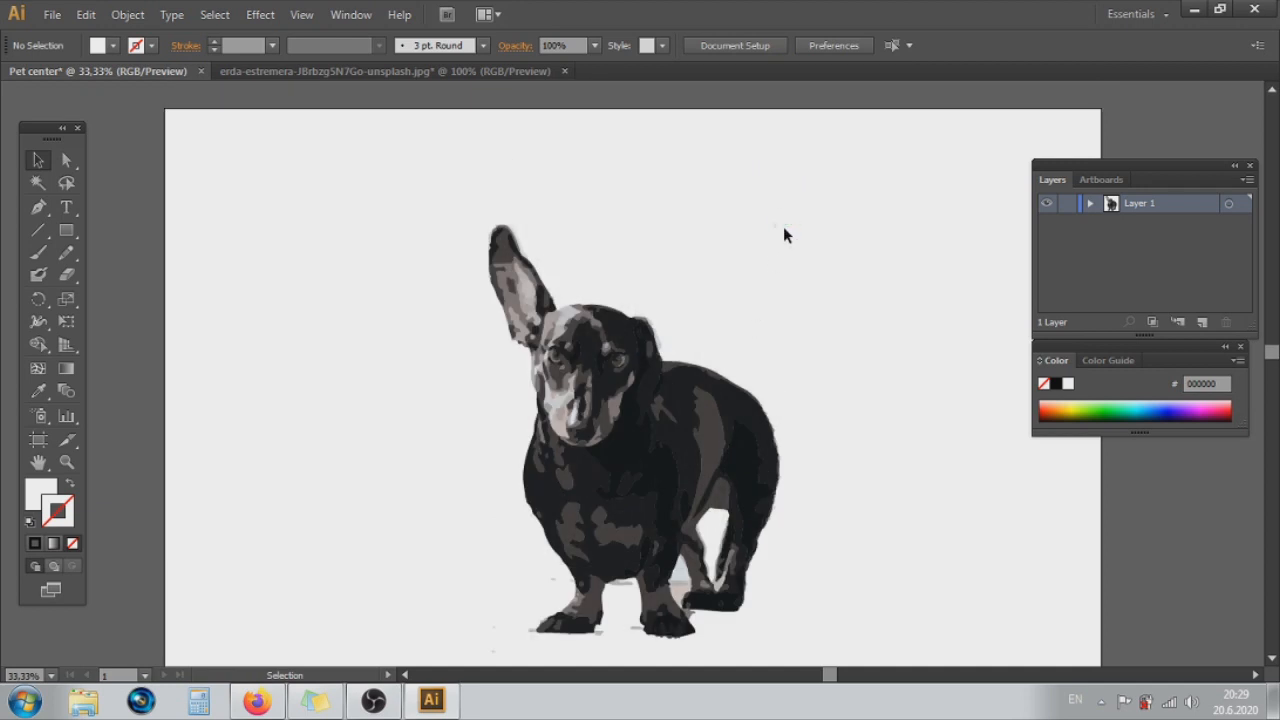
{"action": "scroll", "coordinate": [783, 228], "scroll_direction": "down", "scroll_amount": 3}
{"action": "scroll", "coordinate": [784, 248], "scroll_direction": "up", "scroll_amount": 2}
{"action": "left_click_drag", "start_coordinate": [403, 167], "coordinate": [808, 587]}
{"action": "right_click", "coordinate": [664, 329]}
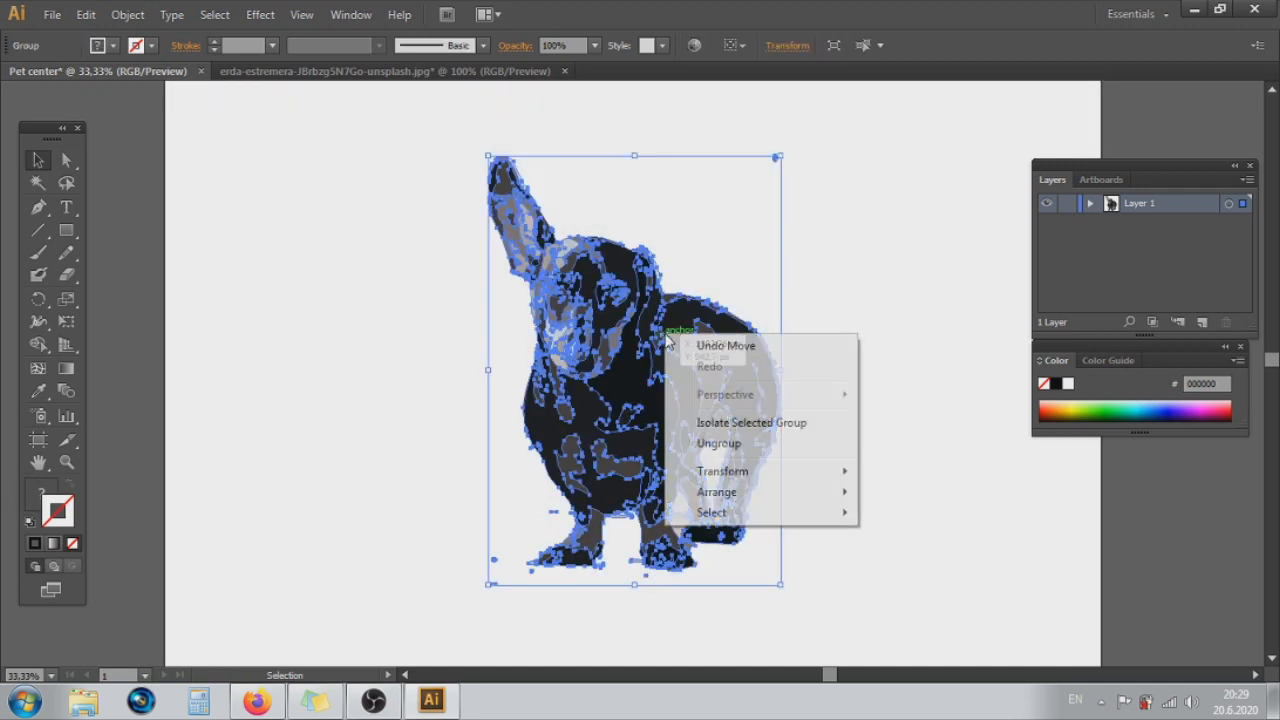
{"action": "left_click", "coordinate": [748, 443]}
{"action": "left_click", "coordinate": [893, 172]}
{"action": "left_click", "coordinate": [762, 157]}
{"action": "key", "text": "Delete"}
- Delete the stray specks left of the front paws and the small floor fragments beside the outer front leg
{"action": "scroll", "coordinate": [700, 405], "scroll_direction": "down", "scroll_amount": 3}
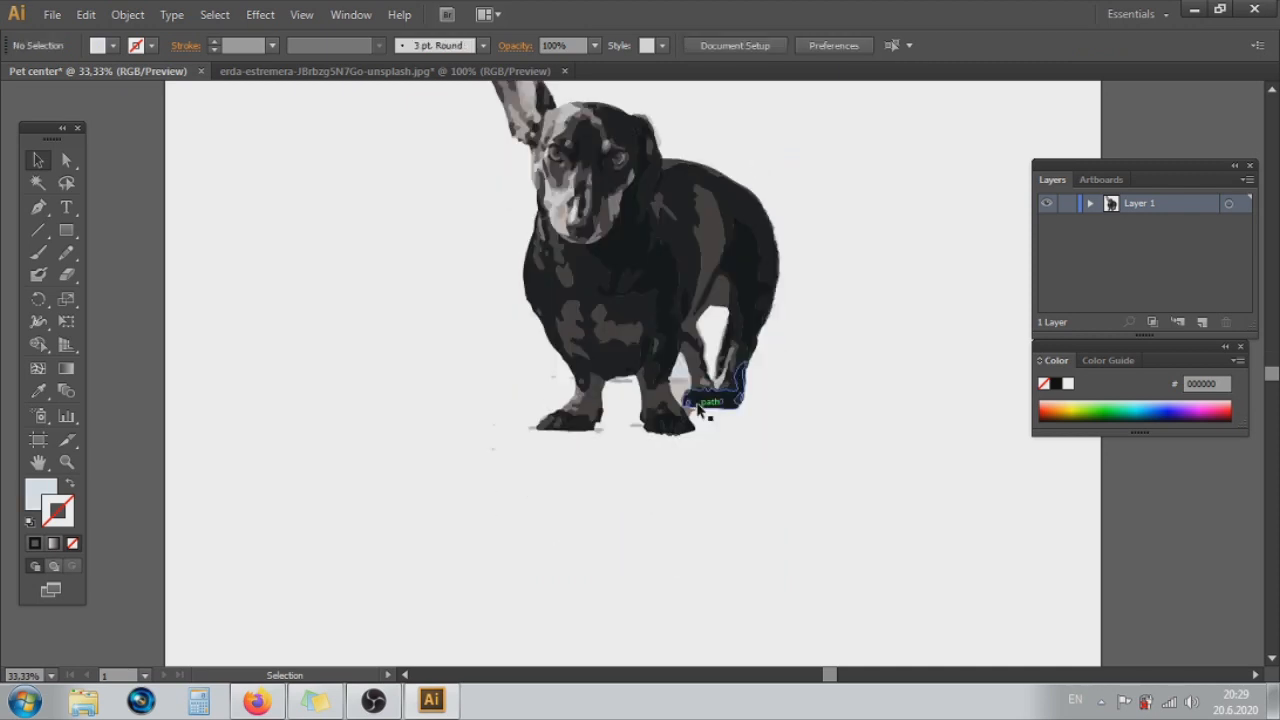
{"action": "key", "text": "ctrl+plus"}
{"action": "key", "text": "ctrl+plus"}
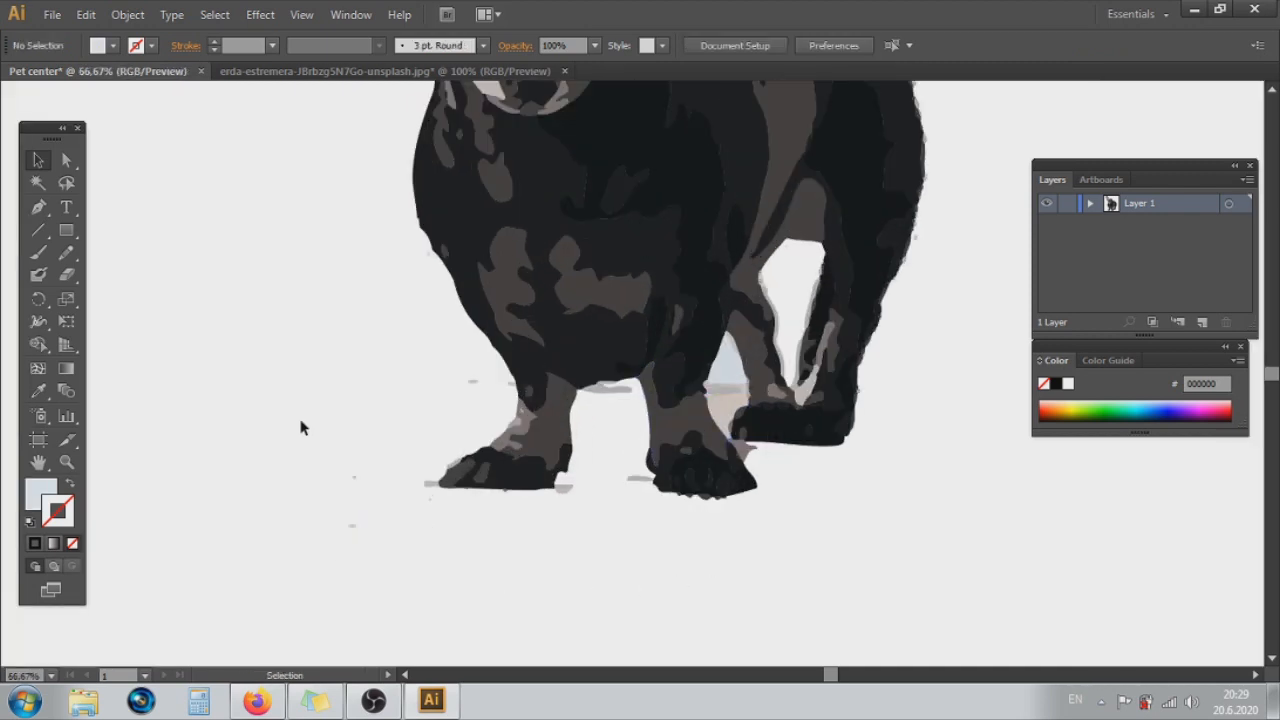
{"action": "left_click_drag", "start_coordinate": [302, 428], "coordinate": [376, 538]}
{"action": "key", "text": "Delete"}
{"action": "left_click", "coordinate": [474, 385]}
{"action": "key", "text": "Delete"}
{"action": "left_click", "coordinate": [515, 384]}
{"action": "key", "text": "Delete"}
- Delete the leftover floor fragments under the chest and around both front paws
{"action": "left_click", "coordinate": [613, 390]}
{"action": "key", "text": "Delete"}
{"action": "left_click", "coordinate": [642, 478]}
{"action": "key", "text": "Delete"}
{"action": "left_click", "coordinate": [563, 490]}
{"action": "key", "text": "Delete"}
{"action": "left_click", "coordinate": [440, 486]}
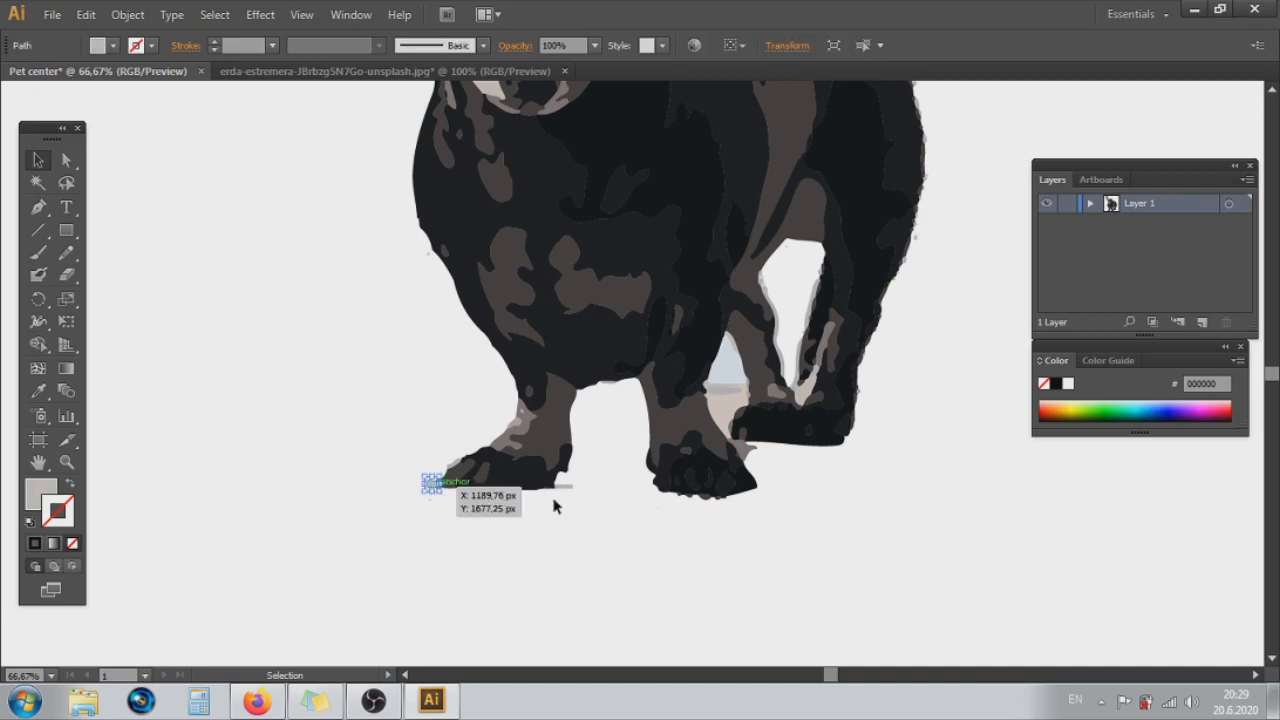
{"action": "key", "text": "Delete"}
{"action": "left_click", "coordinate": [567, 488]}
{"action": "key", "text": "Delete"}
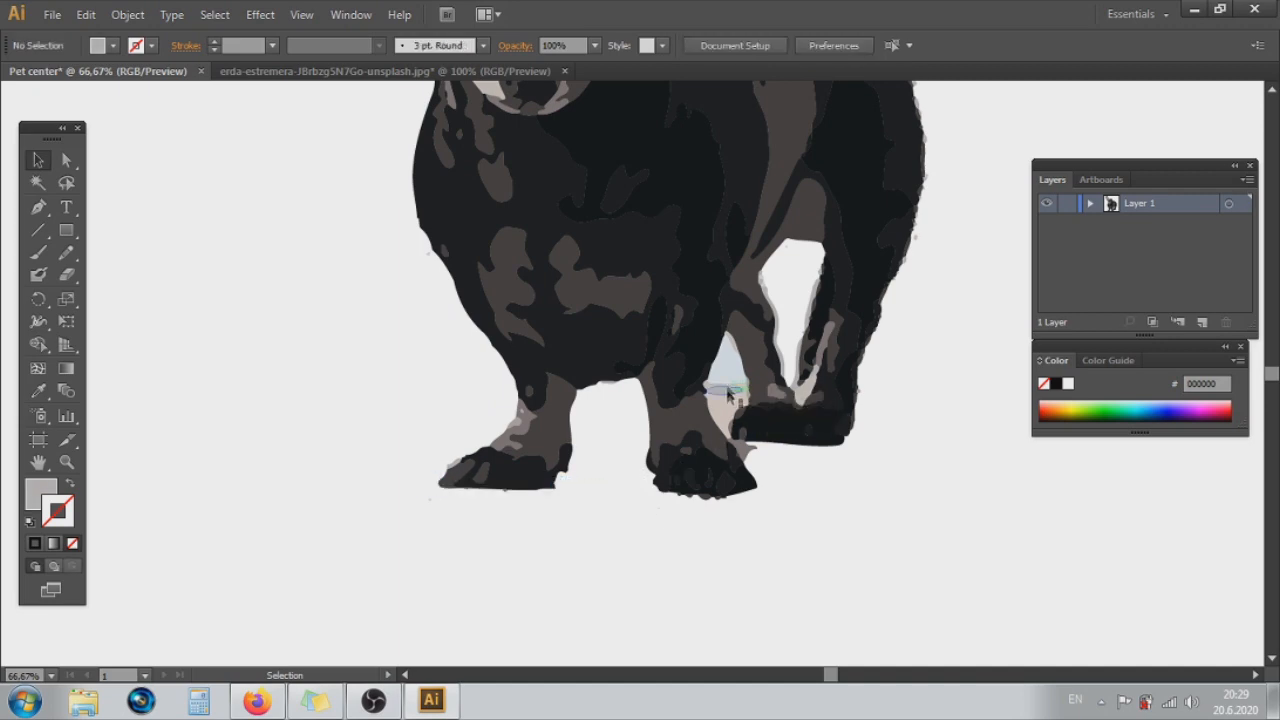
- Delete the background remnants between the front and hind legs and the stray speck beside the outer thigh
{"action": "left_click", "coordinate": [725, 368]}
{"action": "key", "text": "Delete"}
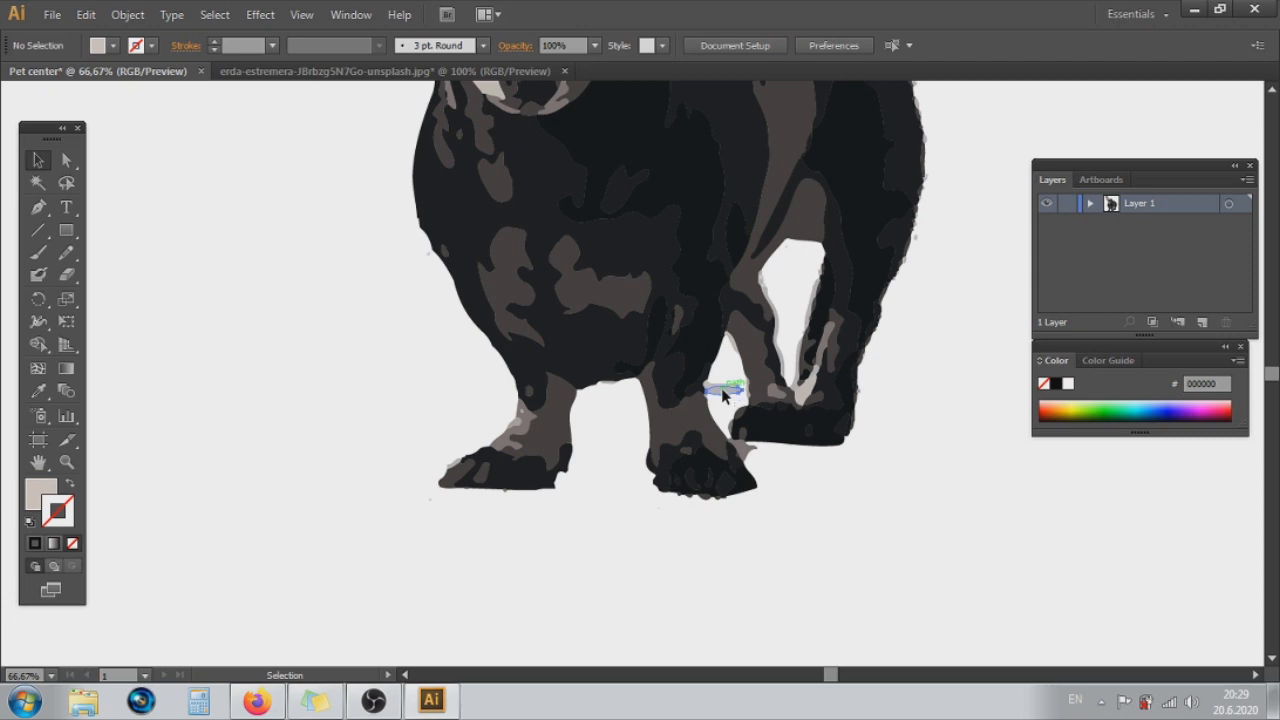
{"action": "left_click", "coordinate": [724, 392]}
{"action": "key", "text": "Delete"}
{"action": "left_click", "coordinate": [746, 449]}
{"action": "key", "text": "Delete"}
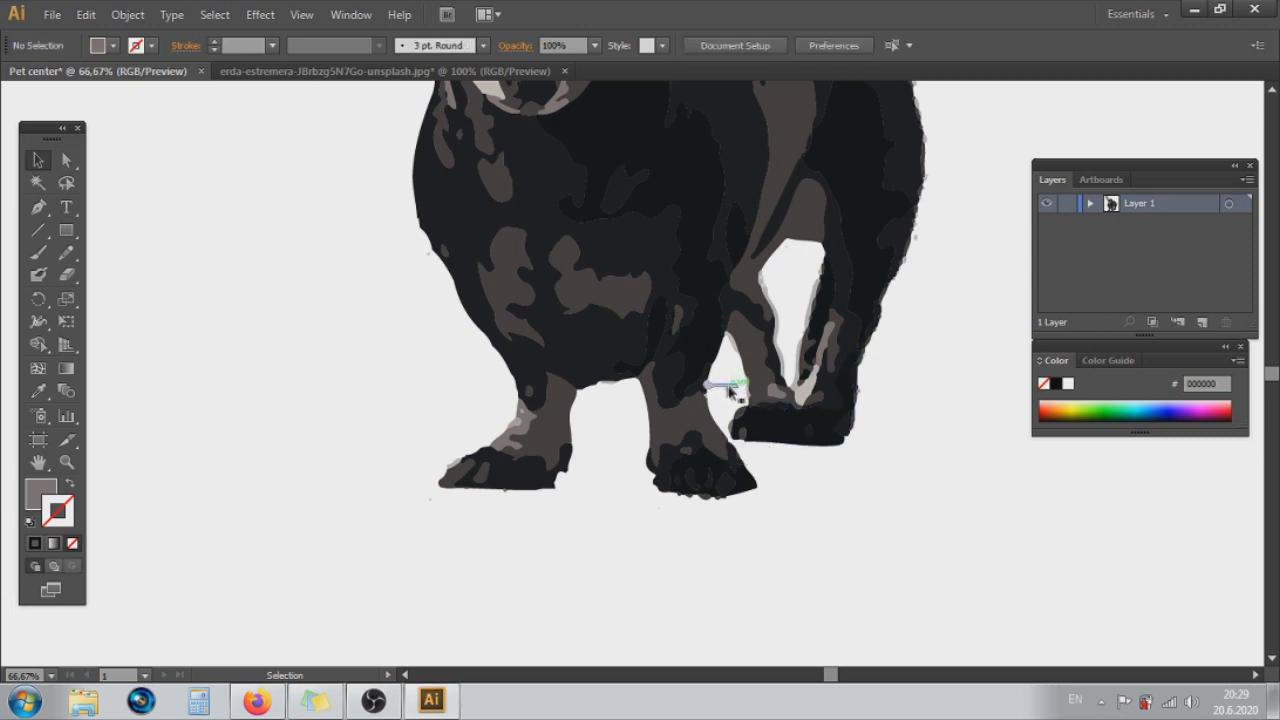
{"action": "left_click", "coordinate": [724, 387]}
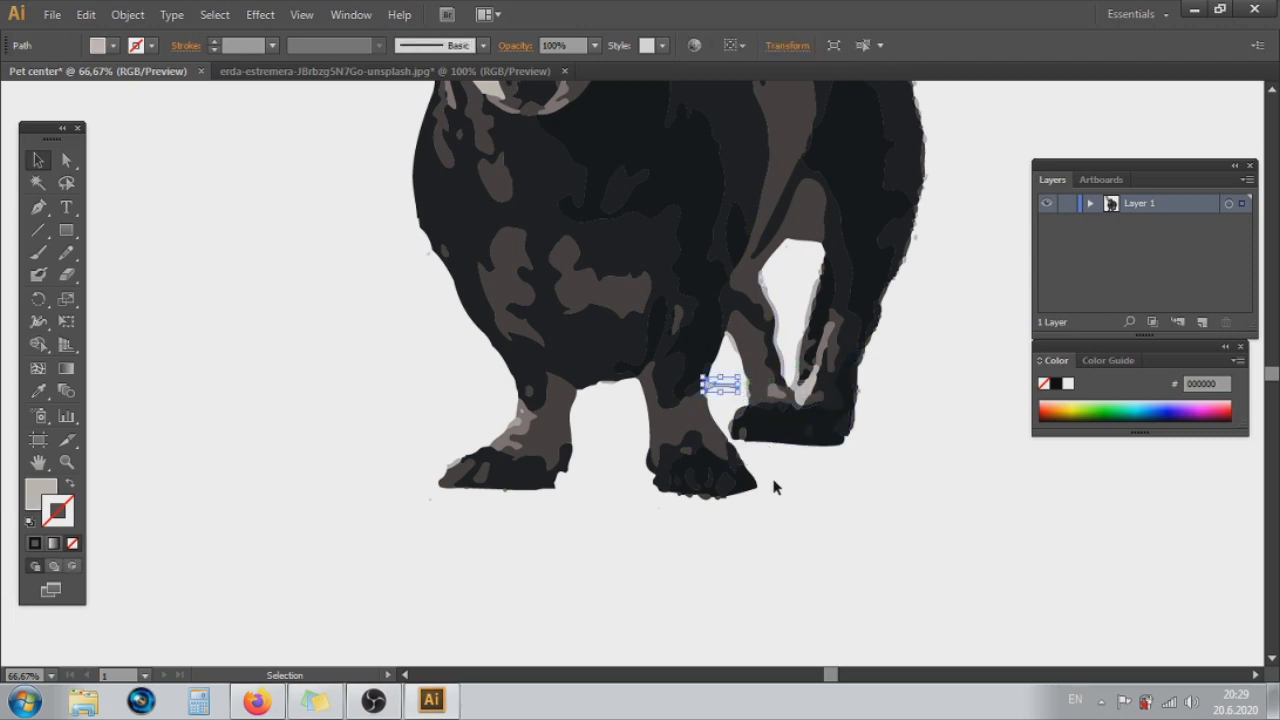
{"action": "key", "text": "Delete"}
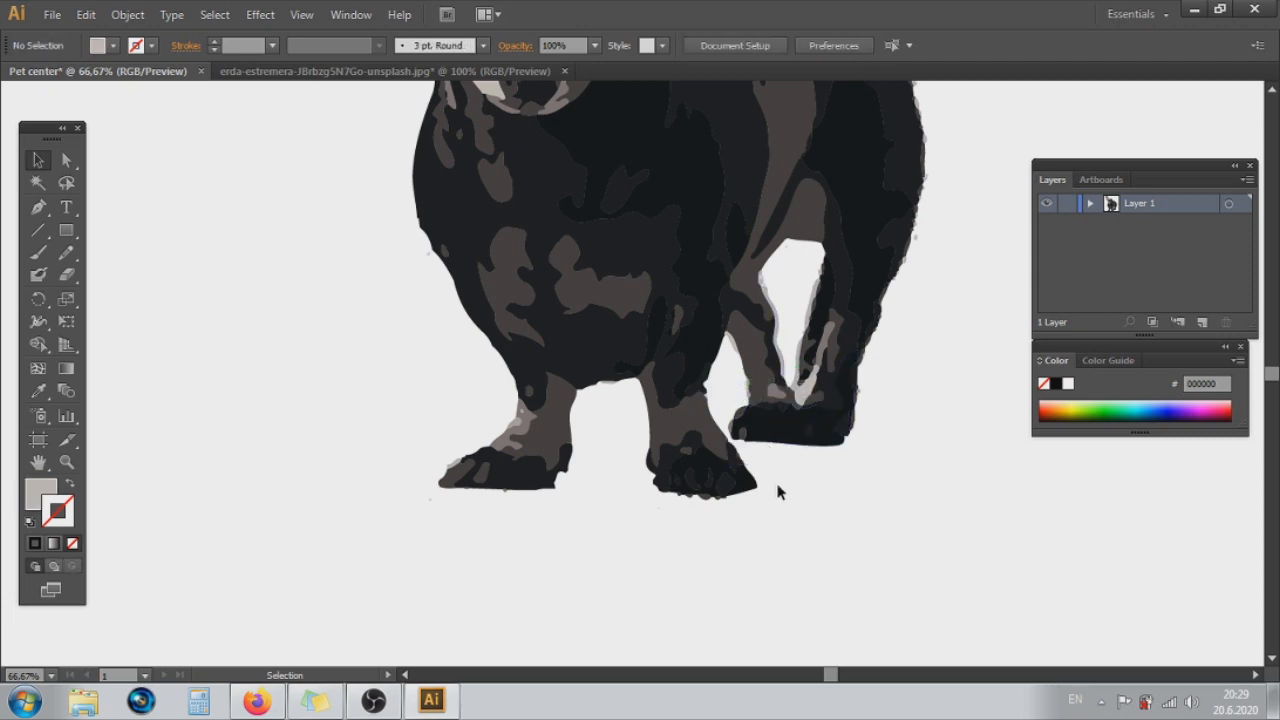
{"action": "left_click", "coordinate": [915, 238]}
{"action": "key", "text": "Delete"}
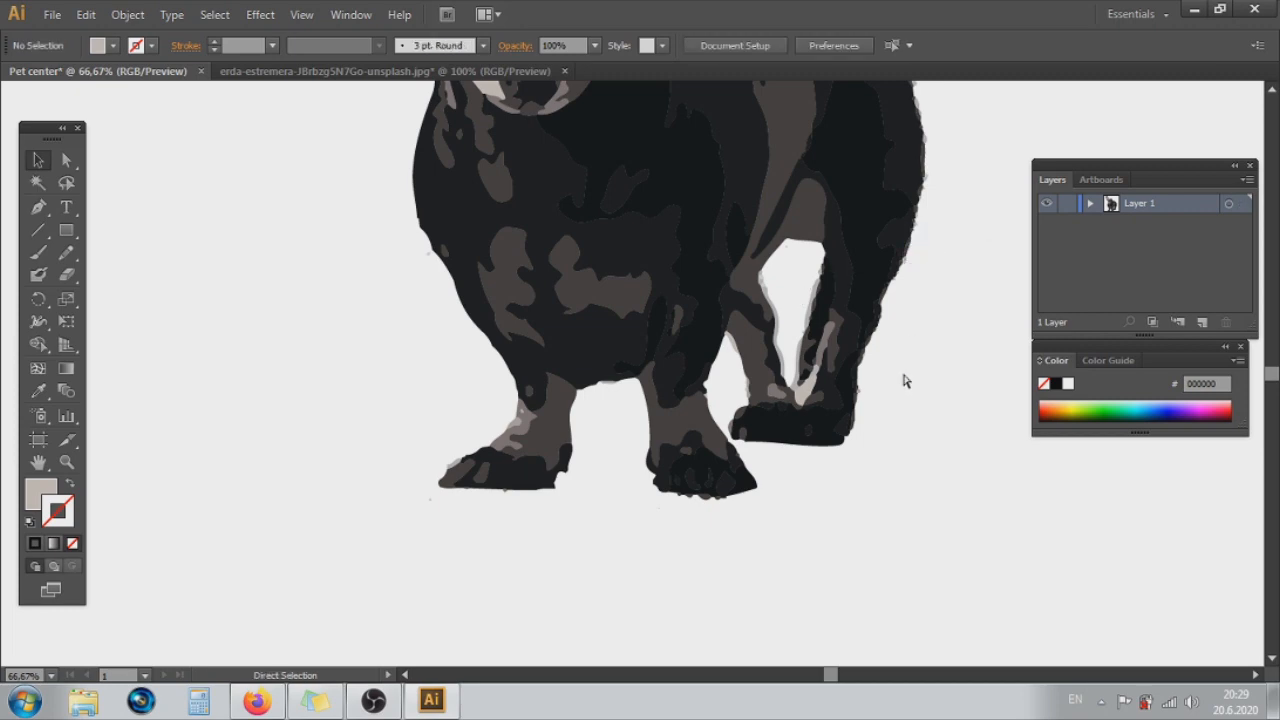
- Select all the cleaned dachshund shapes and group them together
{"action": "key", "text": "ctrl+minus"}
{"action": "key", "text": "ctrl+minus"}
{"action": "left_click_drag", "start_coordinate": [376, 120], "coordinate": [784, 561]}
{"action": "right_click", "coordinate": [703, 424]}
{"action": "left_click", "coordinate": [767, 511]}
{"action": "left_click", "coordinate": [935, 384]}
{"action": "left_click_drag", "start_coordinate": [431, 128], "coordinate": [901, 621]}
{"action": "right_click", "coordinate": [720, 422]}
{"action": "left_click", "coordinate": [794, 525]}
{"action": "left_click", "coordinate": [965, 355]}
- Ungroup the dachshund artwork down to its individual shapes and deselect everything
{"action": "left_click", "coordinate": [748, 330]}
{"action": "right_click", "coordinate": [683, 330]}
{"action": "left_click", "coordinate": [757, 440]}
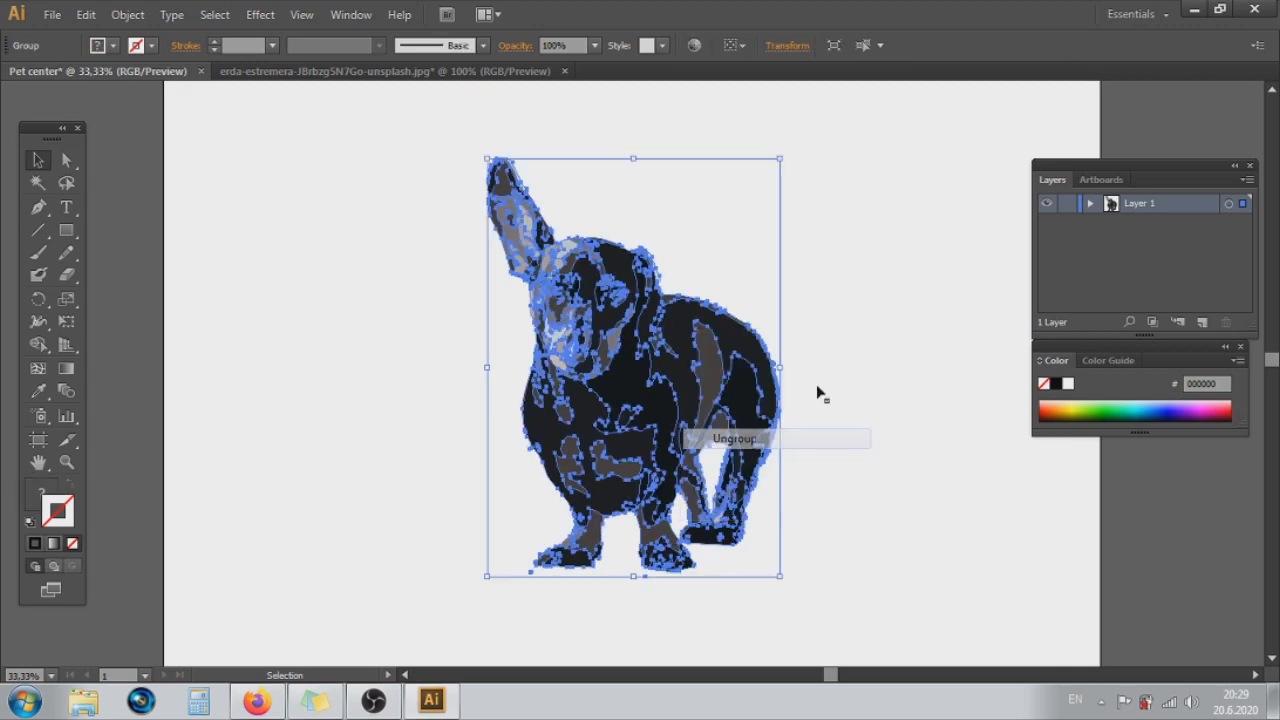
{"action": "left_click", "coordinate": [686, 373]}
{"action": "right_click", "coordinate": [686, 373]}
{"action": "left_click", "coordinate": [762, 480]}
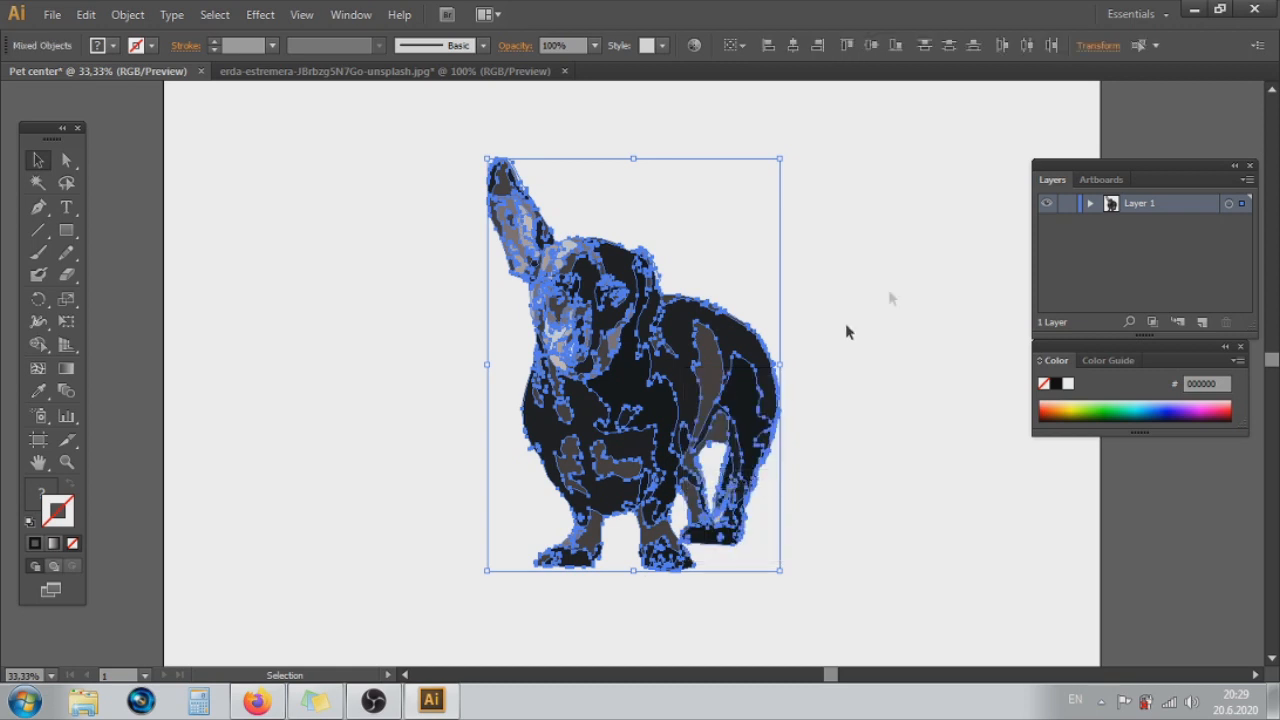
{"action": "left_click", "coordinate": [846, 325]}
- Inspect the fill color of the dog's dark chest shape in the Color Picker, keeping the color as it is
{"action": "left_click", "coordinate": [729, 329]}
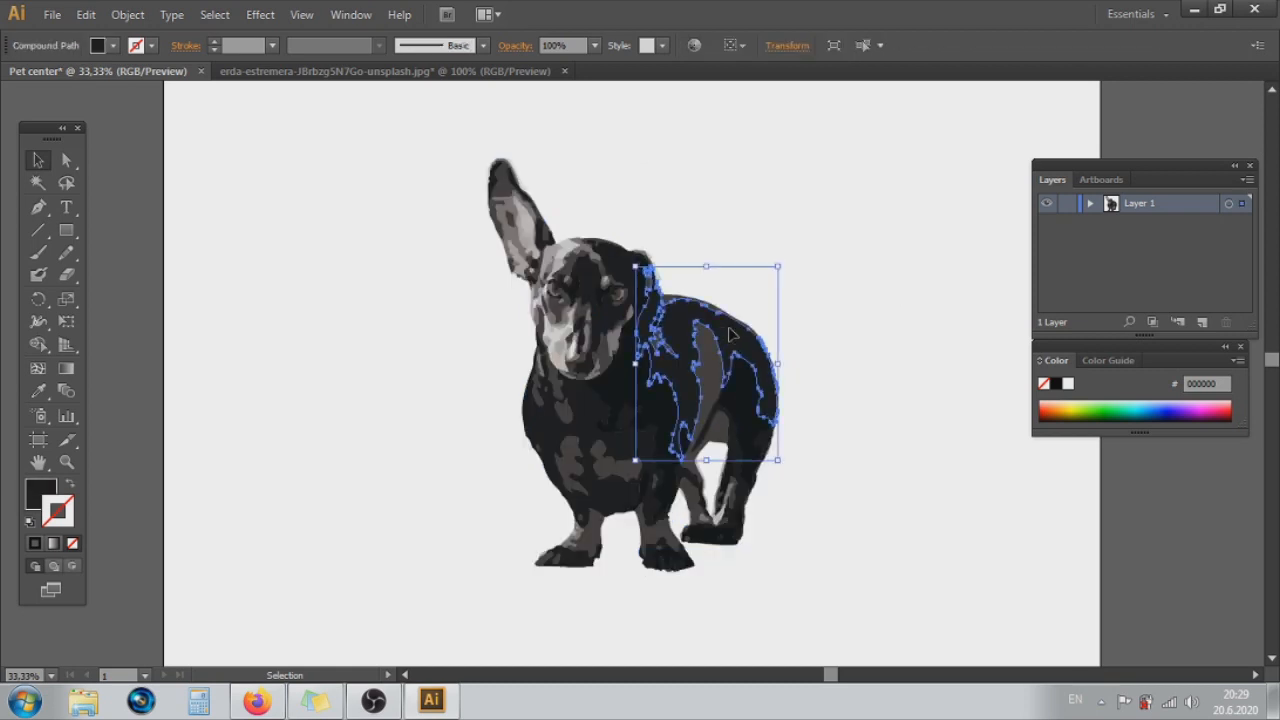
{"action": "left_click", "coordinate": [545, 420]}
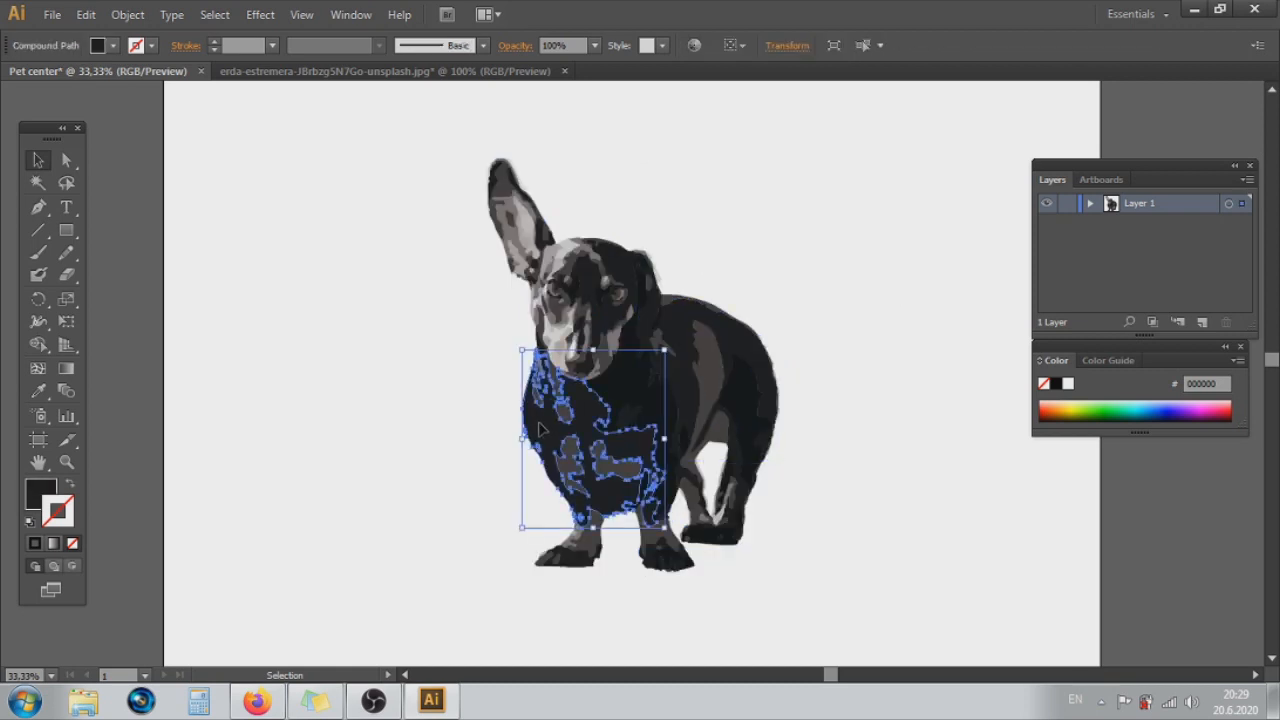
{"action": "double_click", "coordinate": [38, 494]}
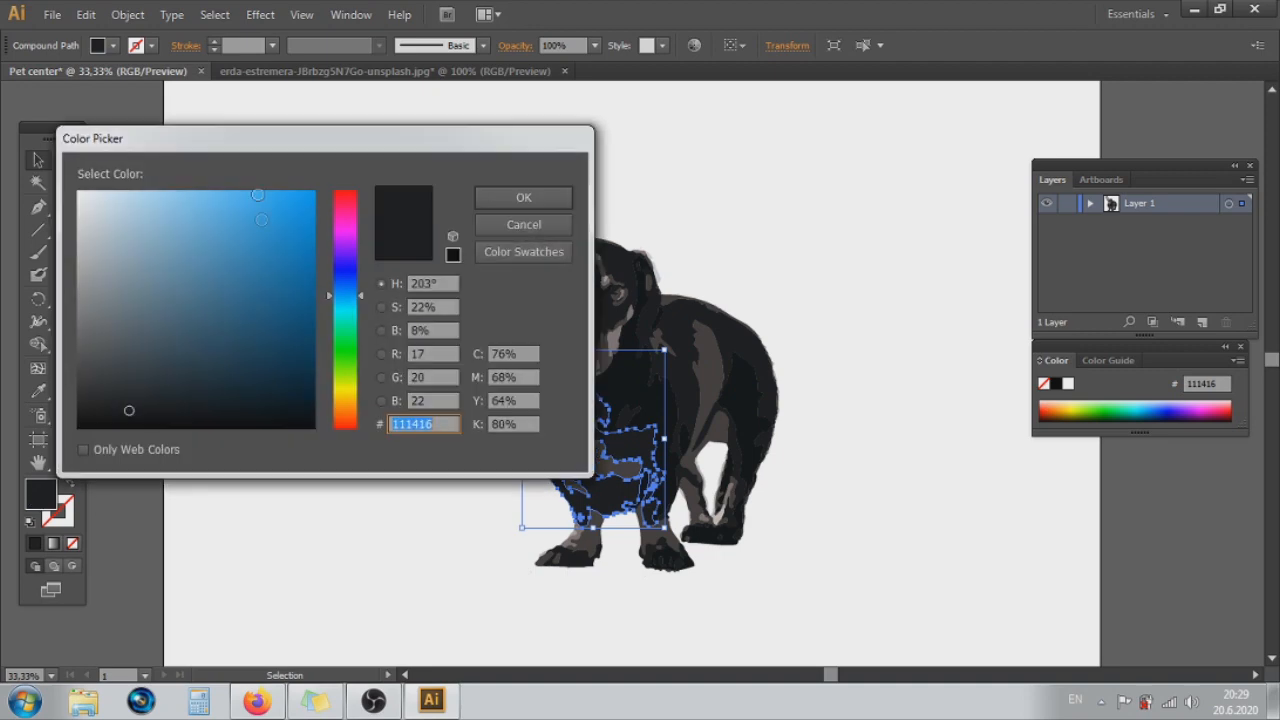
{"action": "left_click", "coordinate": [523, 197]}
{"action": "left_click", "coordinate": [908, 383]}
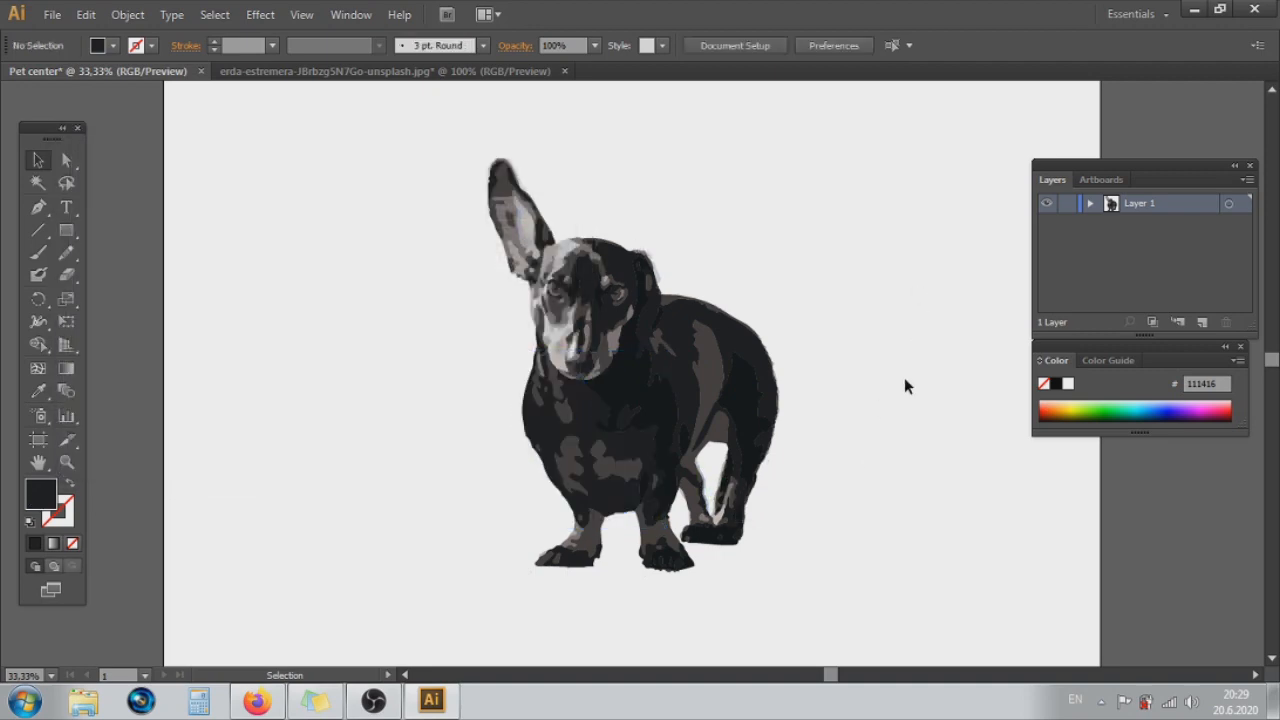
- Select every dachshund shape, group them into one object and deselect it
{"action": "left_click_drag", "start_coordinate": [430, 154], "coordinate": [834, 600]}
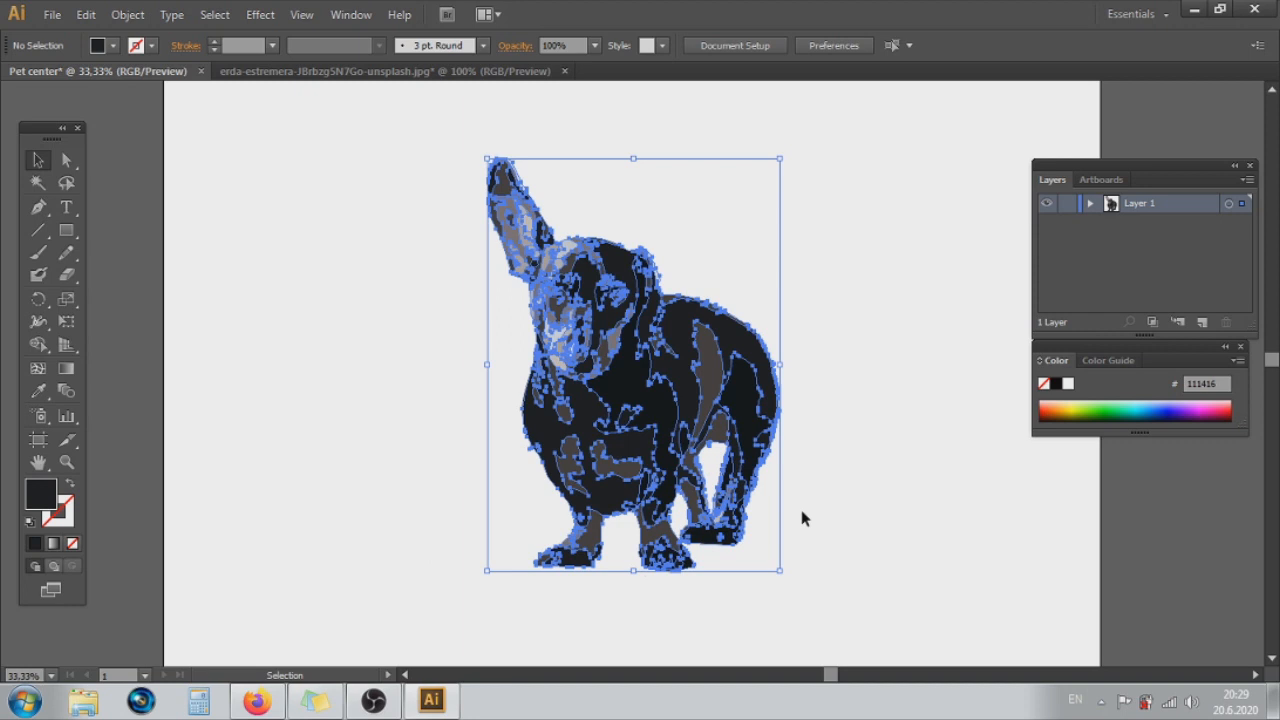
{"action": "right_click", "coordinate": [645, 318]}
{"action": "left_click", "coordinate": [716, 399]}
{"action": "left_click", "coordinate": [806, 374]}
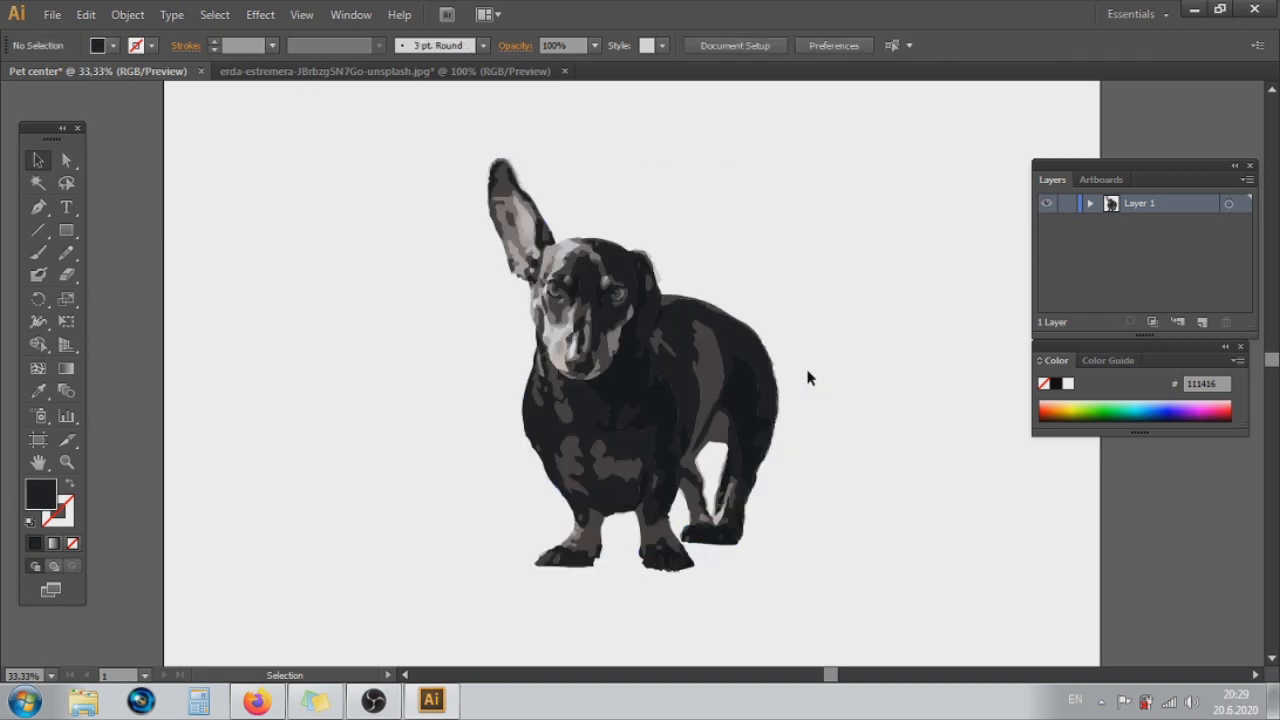
- Add the text "pET cENTER" below the dachshund in 12 pt Myriad Pro Regular
{"action": "key", "text": "ctrl+minus"}
{"action": "key", "text": "ctrl+minus"}
{"action": "scroll", "coordinate": [770, 355], "scroll_direction": "down", "scroll_amount": 3}
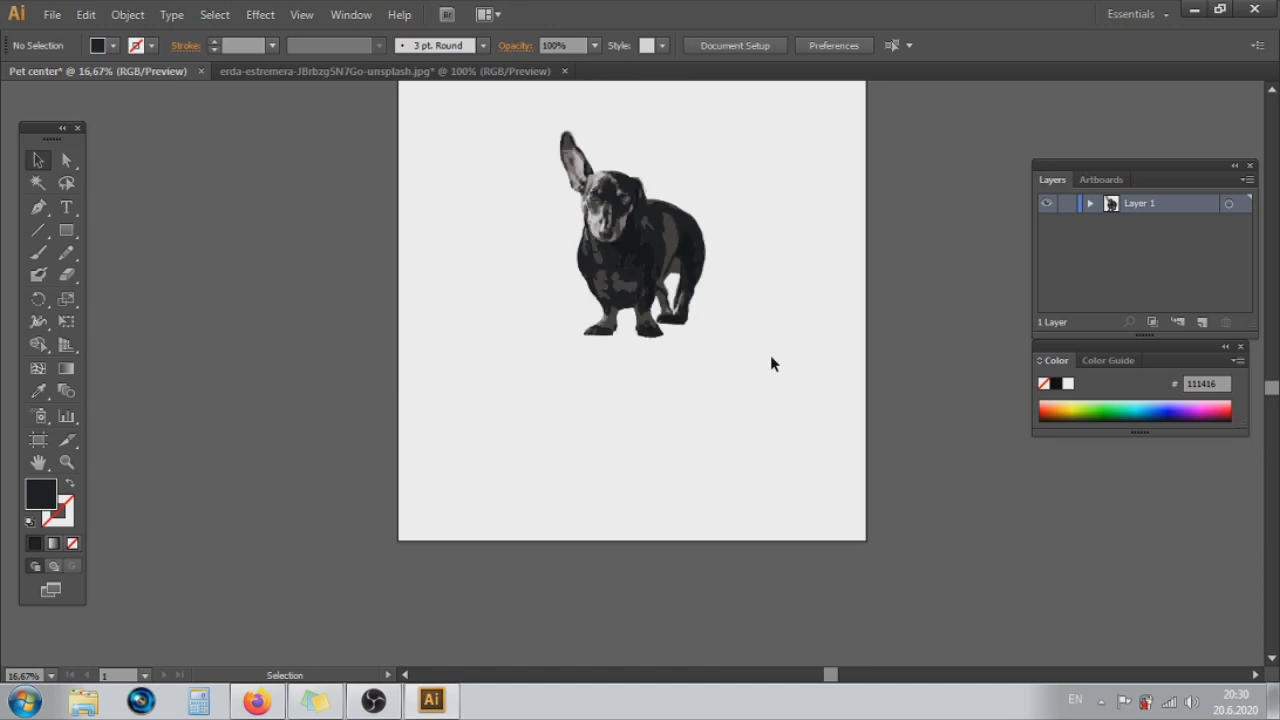
{"action": "left_click", "coordinate": [66, 210]}
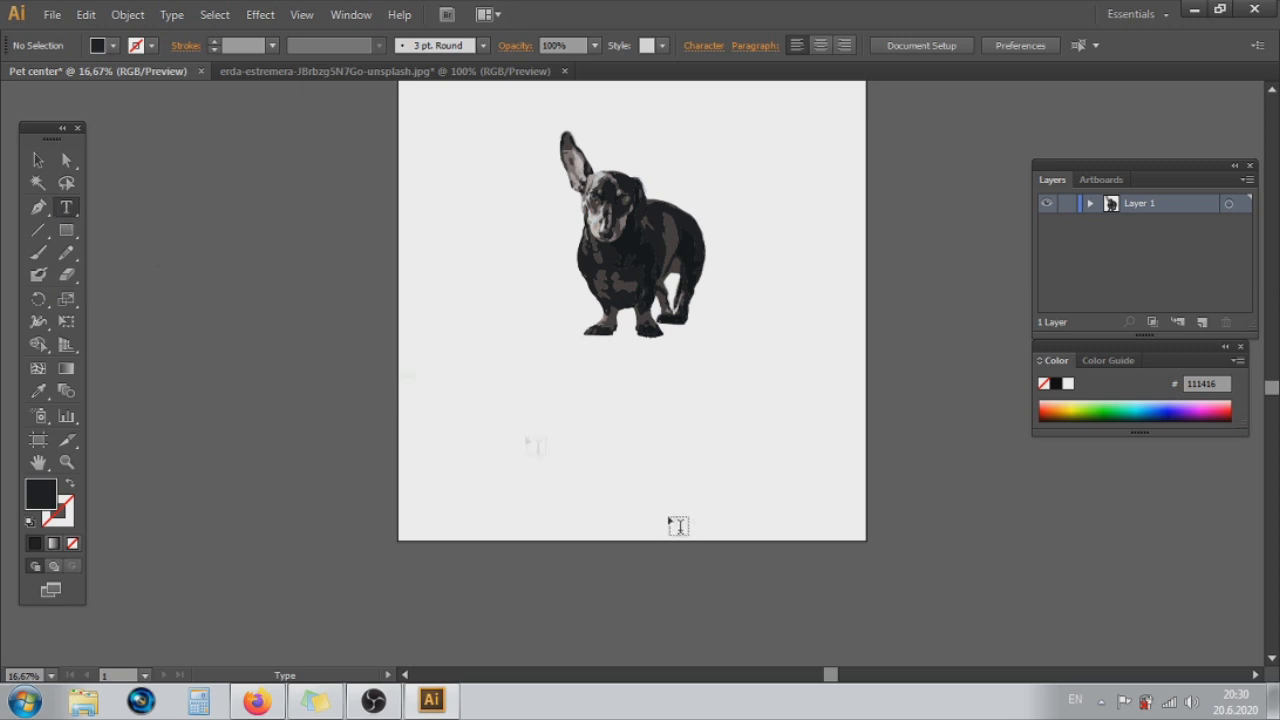
{"action": "left_click", "coordinate": [500, 407]}
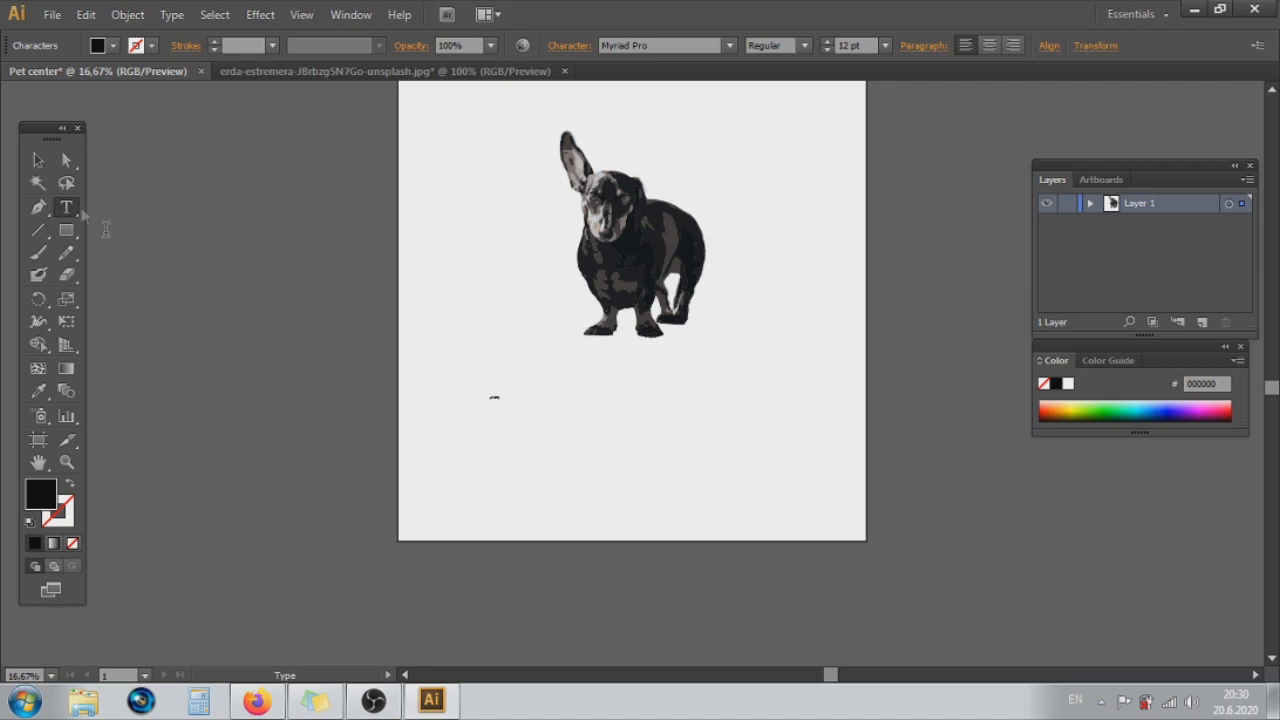
{"action": "left_click", "coordinate": [37, 160]}
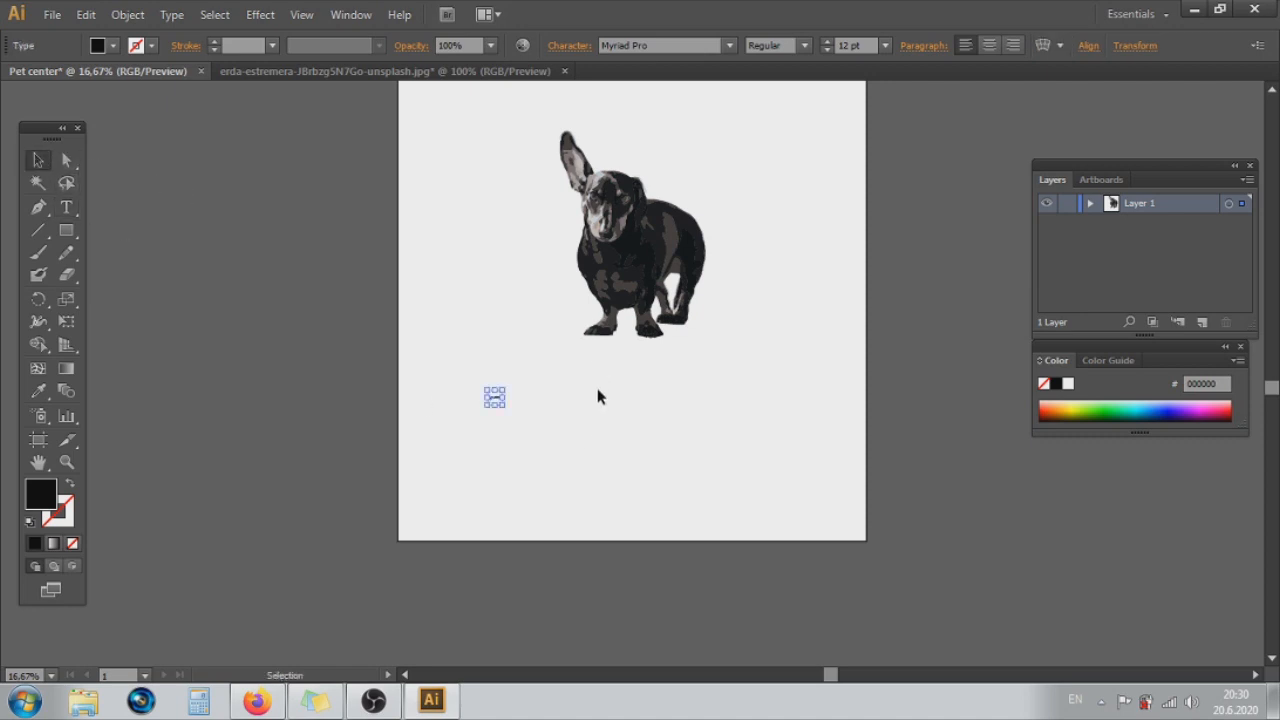
- Scale the text up to about 313 pt and move it directly beneath the dachshund's paws
{"action": "left_click", "coordinate": [597, 397]}
{"action": "left_click", "coordinate": [494, 397]}
{"action": "left_click_drag", "start_coordinate": [505, 387], "coordinate": [921, 236]}
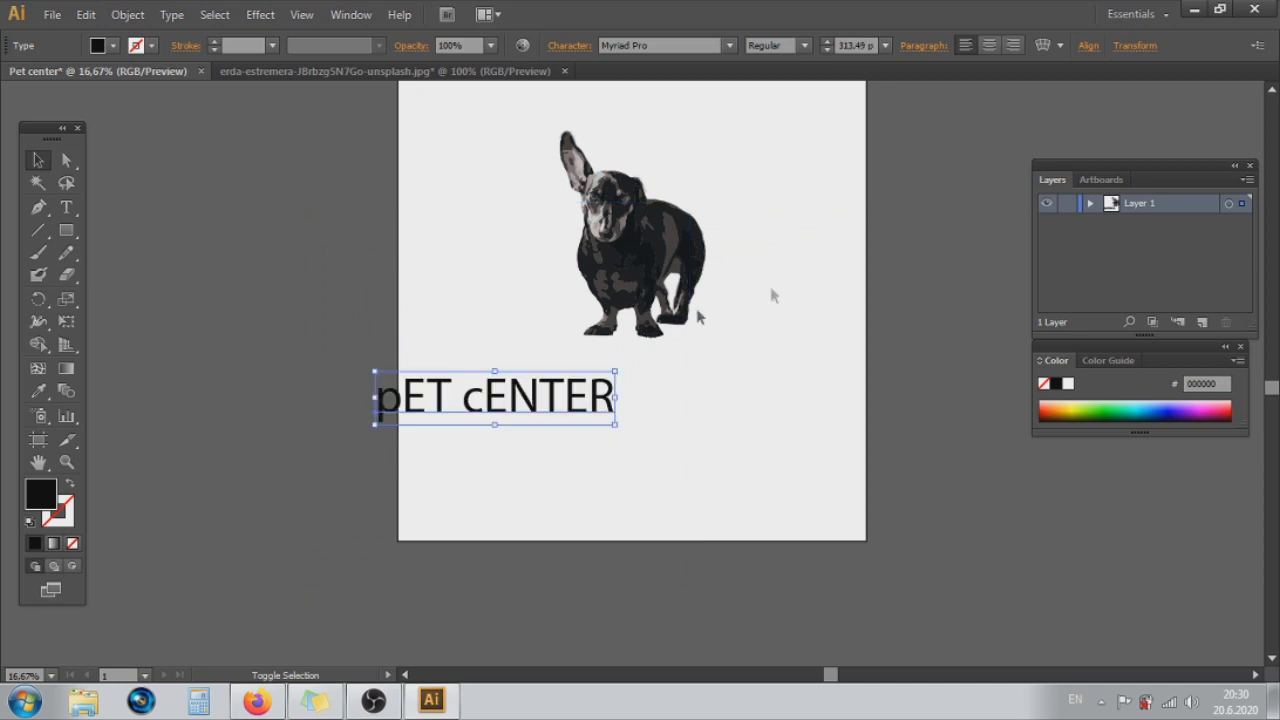
{"action": "left_click_drag", "start_coordinate": [552, 395], "coordinate": [671, 380]}
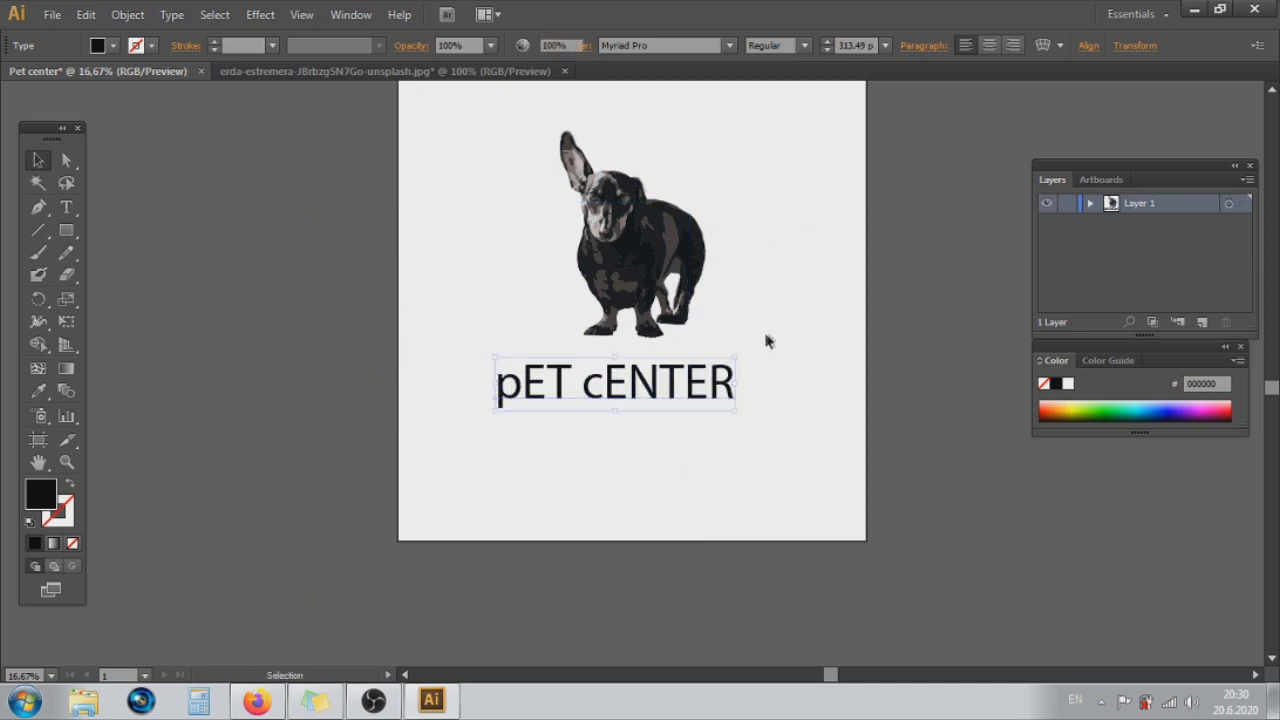
{"action": "left_click", "coordinate": [769, 341]}
- Replace the lowercase p and c with capitals so the text reads "PET CENTER", then select the text object
{"action": "left_click", "coordinate": [66, 206]}
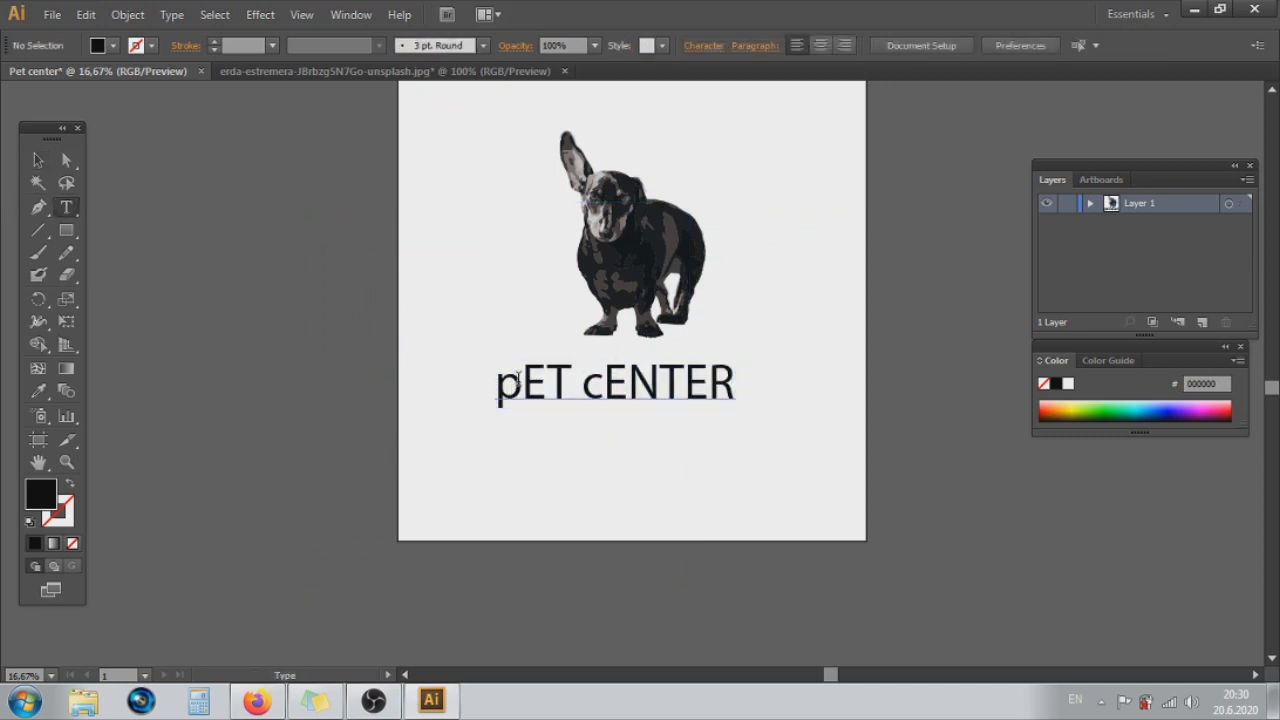
{"action": "left_click", "coordinate": [521, 383]}
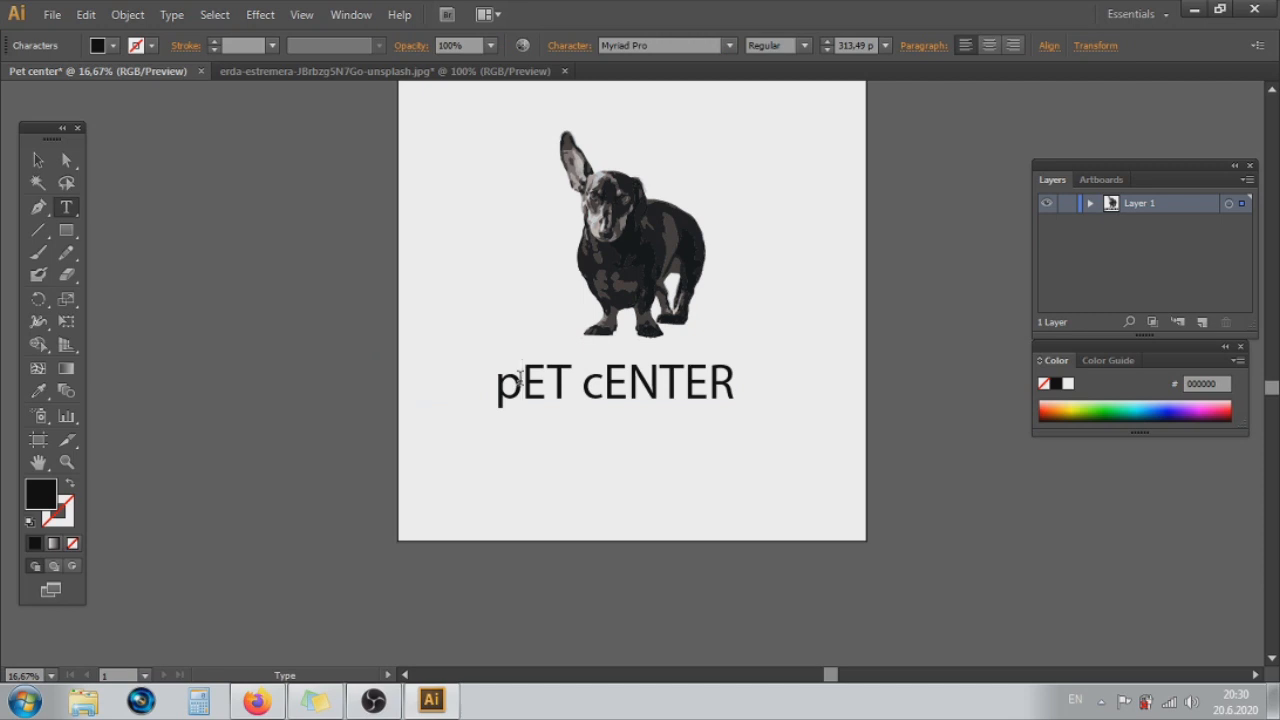
{"action": "key", "text": "BackSpace"}
{"action": "type", "text": "P"}
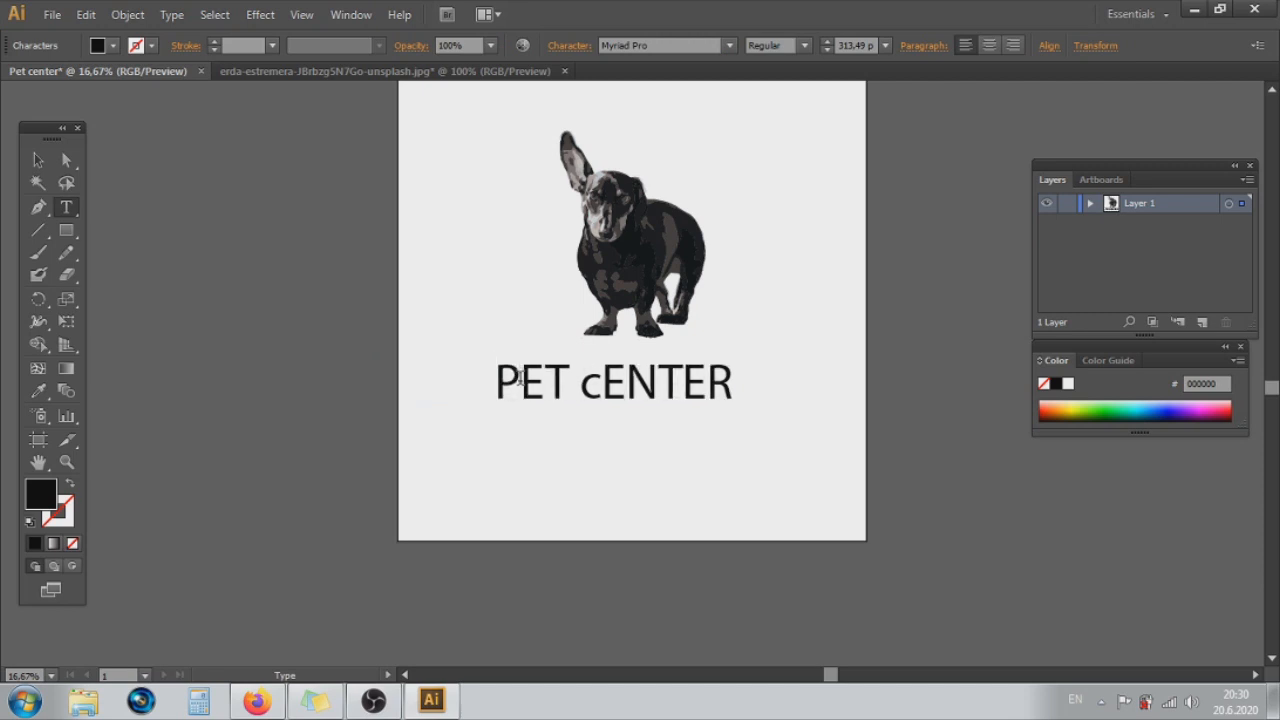
{"action": "left_click", "coordinate": [603, 388]}
{"action": "key", "text": "BackSpace"}
{"action": "type", "text": "C"}
{"action": "left_click", "coordinate": [37, 158]}
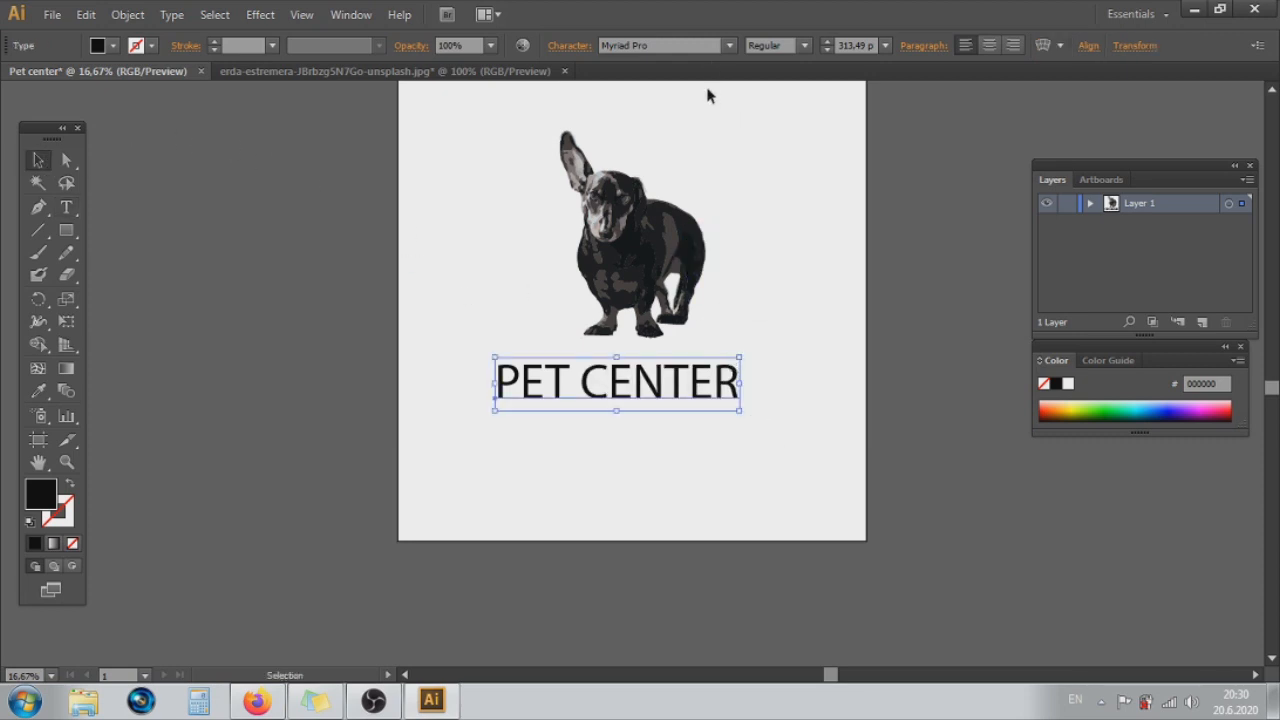
- Try the fonts Pristina, Raavi, Rage Italic, Ravie, Rockwell and Rockwell Condensed on the "PET CENTER" text
{"action": "left_click", "coordinate": [731, 45]}
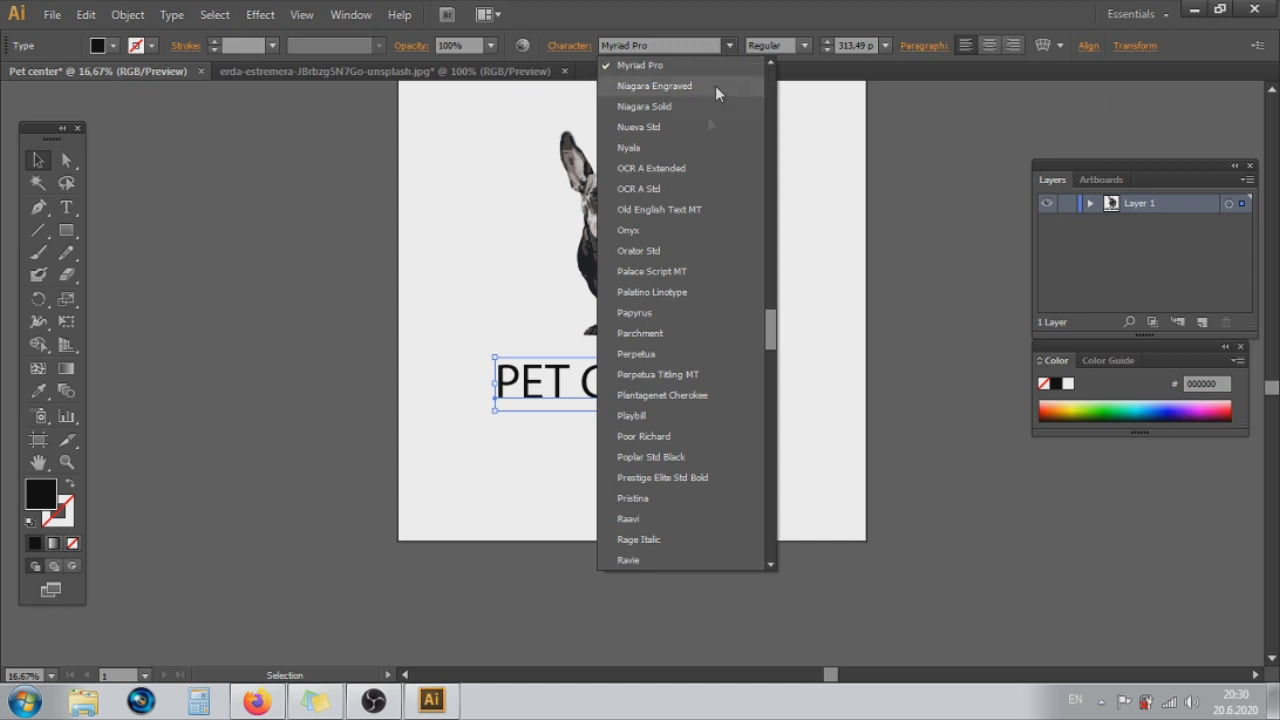
{"action": "mouse_move", "coordinate": [771, 330]}
{"action": "left_mouse_down"}
{"action": "mouse_move", "coordinate": [779, 415]}
{"action": "mouse_move", "coordinate": [776, 350]}
{"action": "left_mouse_up"}
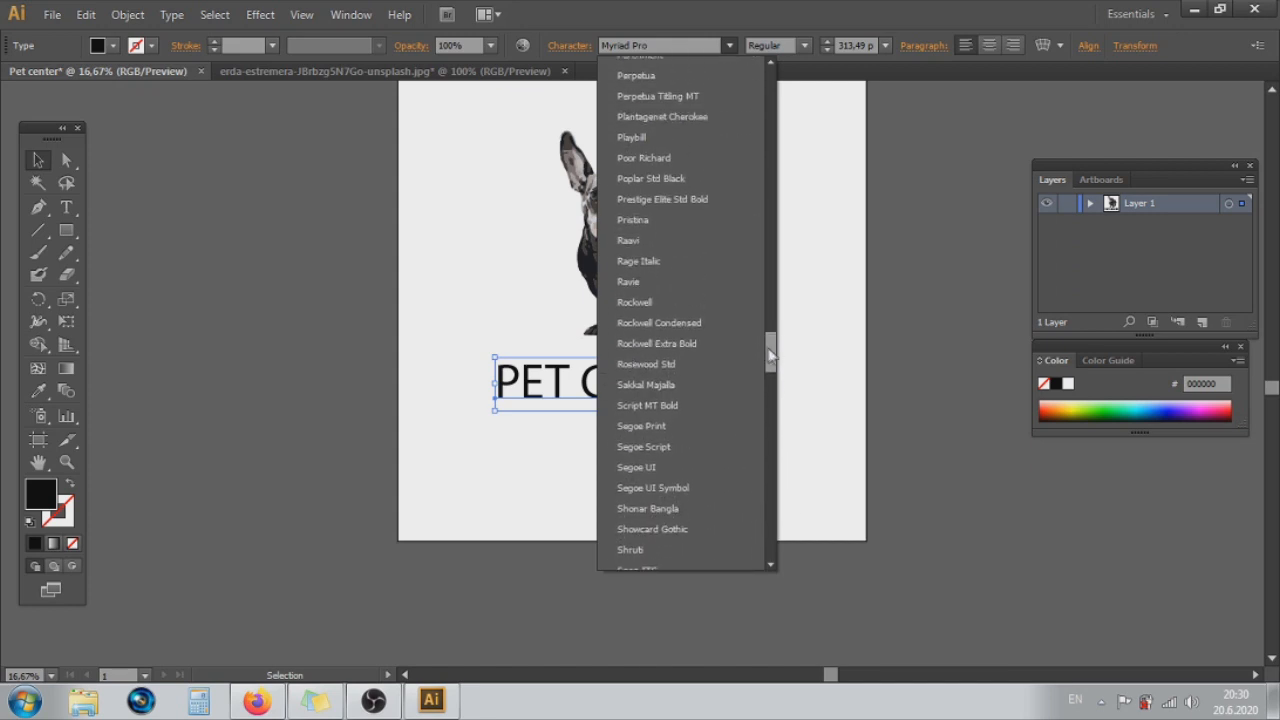
{"action": "left_click", "coordinate": [685, 222]}
{"action": "left_click", "coordinate": [733, 45]}
{"action": "left_click", "coordinate": [726, 88]}
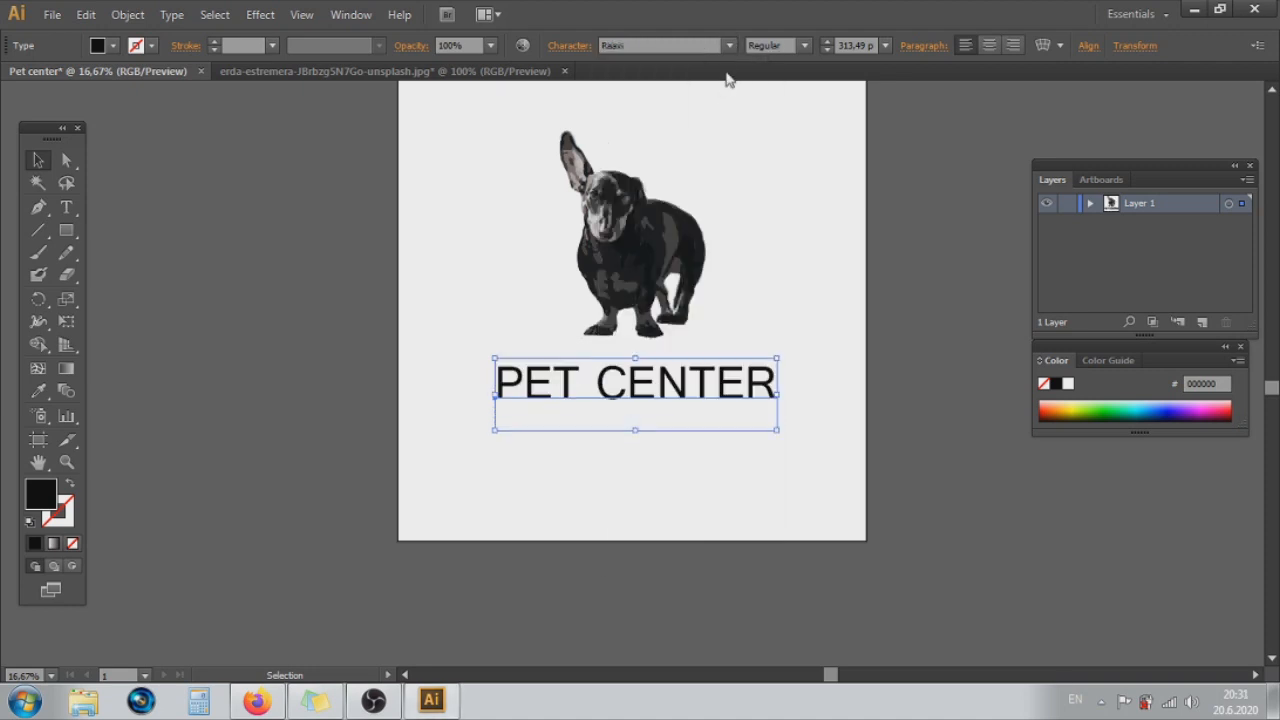
{"action": "left_click", "coordinate": [729, 47]}
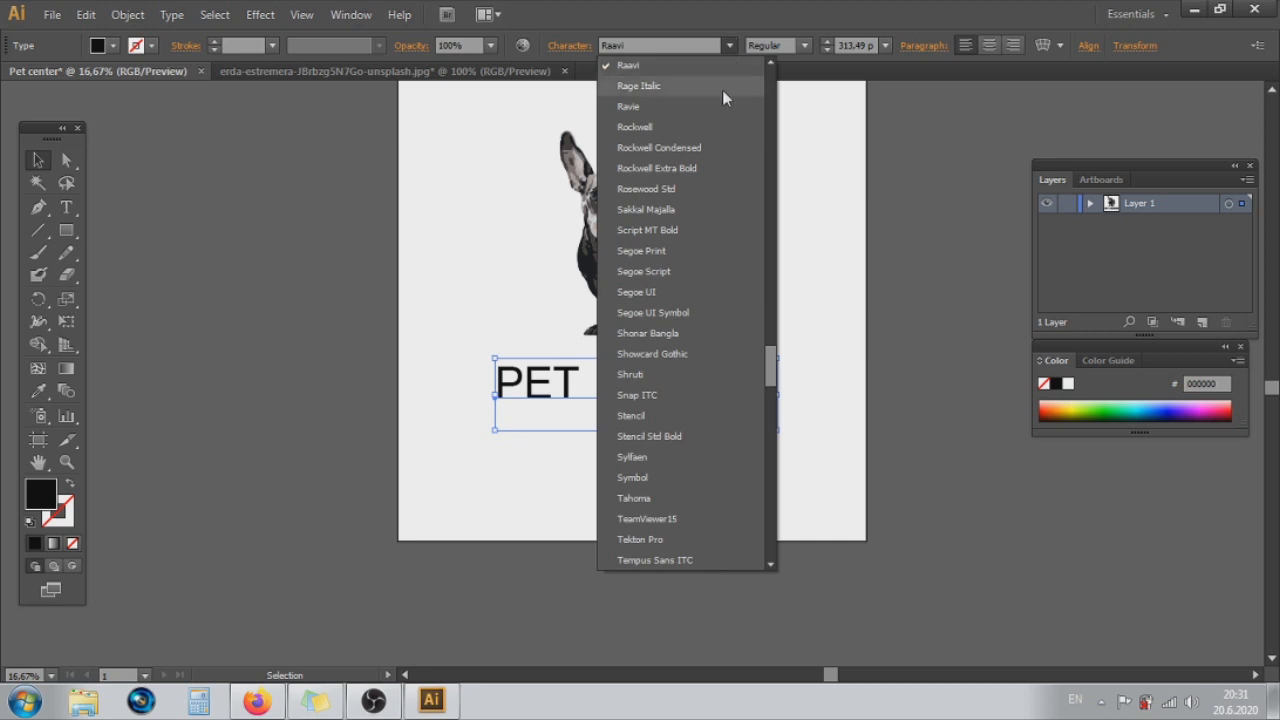
{"action": "left_click", "coordinate": [722, 90]}
{"action": "left_click", "coordinate": [729, 47]}
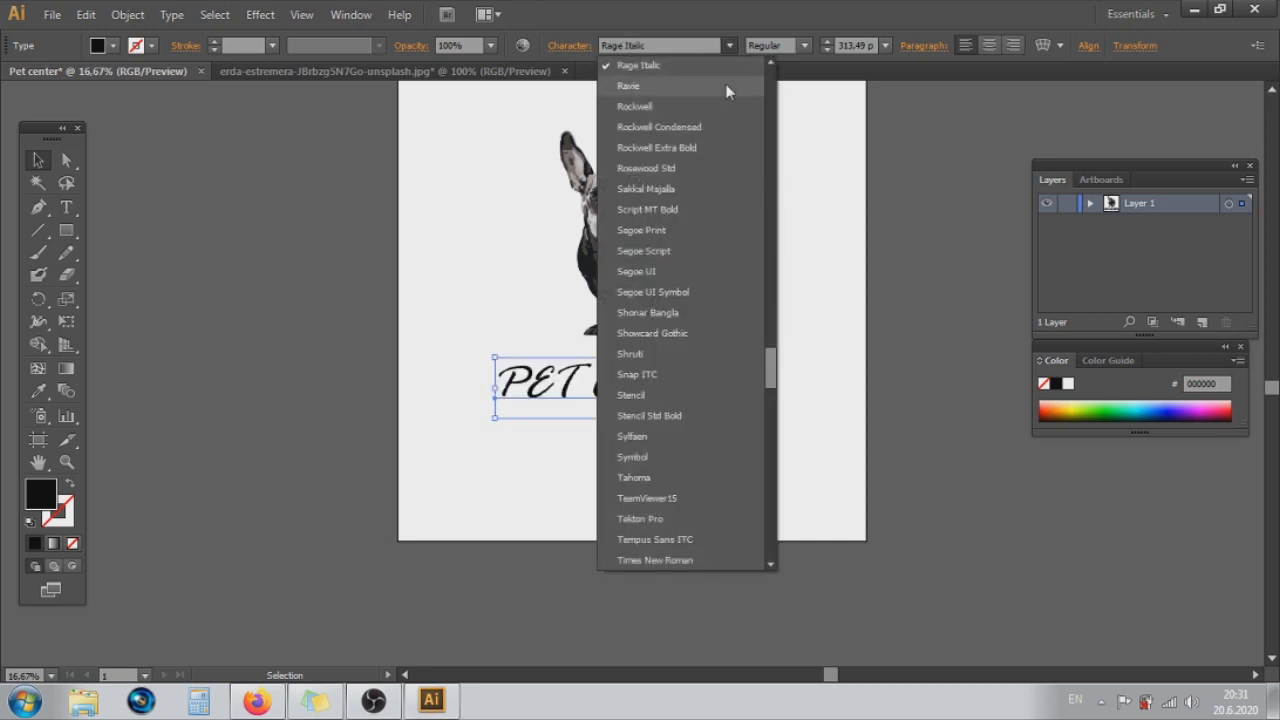
{"action": "left_click", "coordinate": [726, 88]}
{"action": "left_click", "coordinate": [730, 45]}
{"action": "left_click", "coordinate": [727, 90]}
{"action": "left_click", "coordinate": [731, 46]}
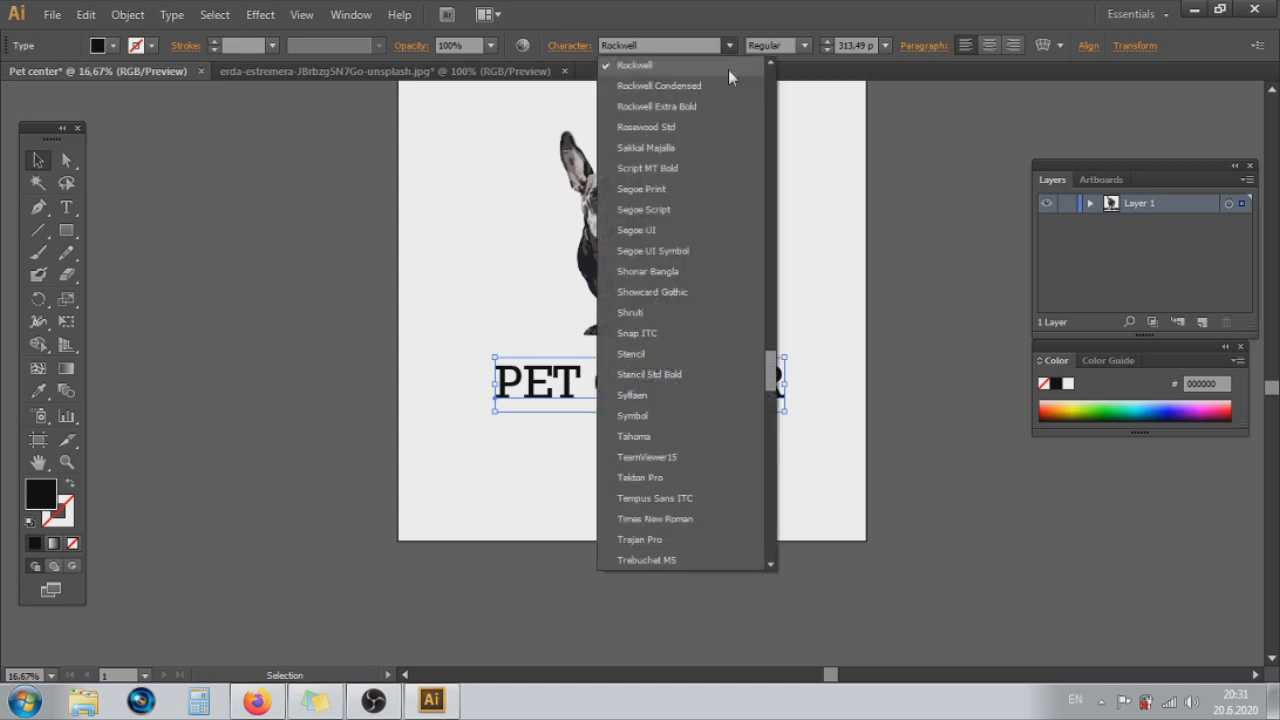
{"action": "left_click", "coordinate": [731, 86]}
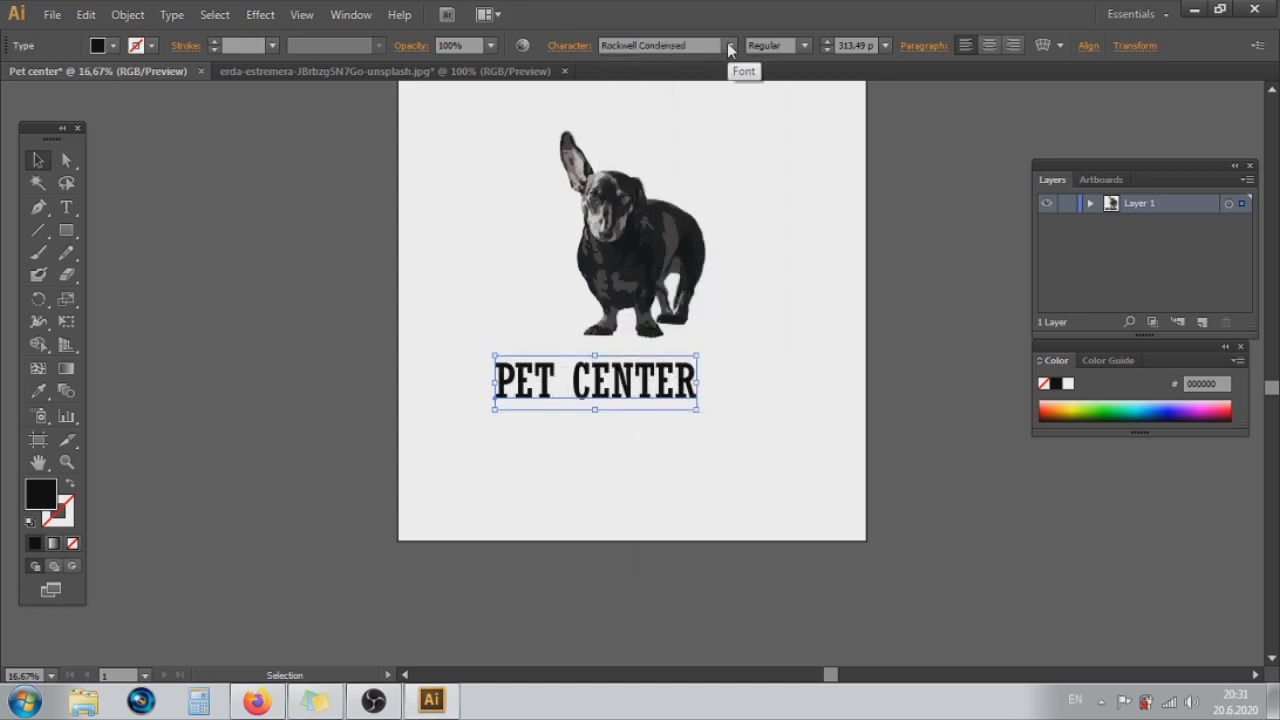
- Change the "PET CENTER" font to Impact and shift the text right so it sits centred beneath the dachshund
{"action": "left_click", "coordinate": [729, 47]}
{"action": "scroll", "coordinate": [711, 284], "scroll_direction": "up", "scroll_amount": 2}
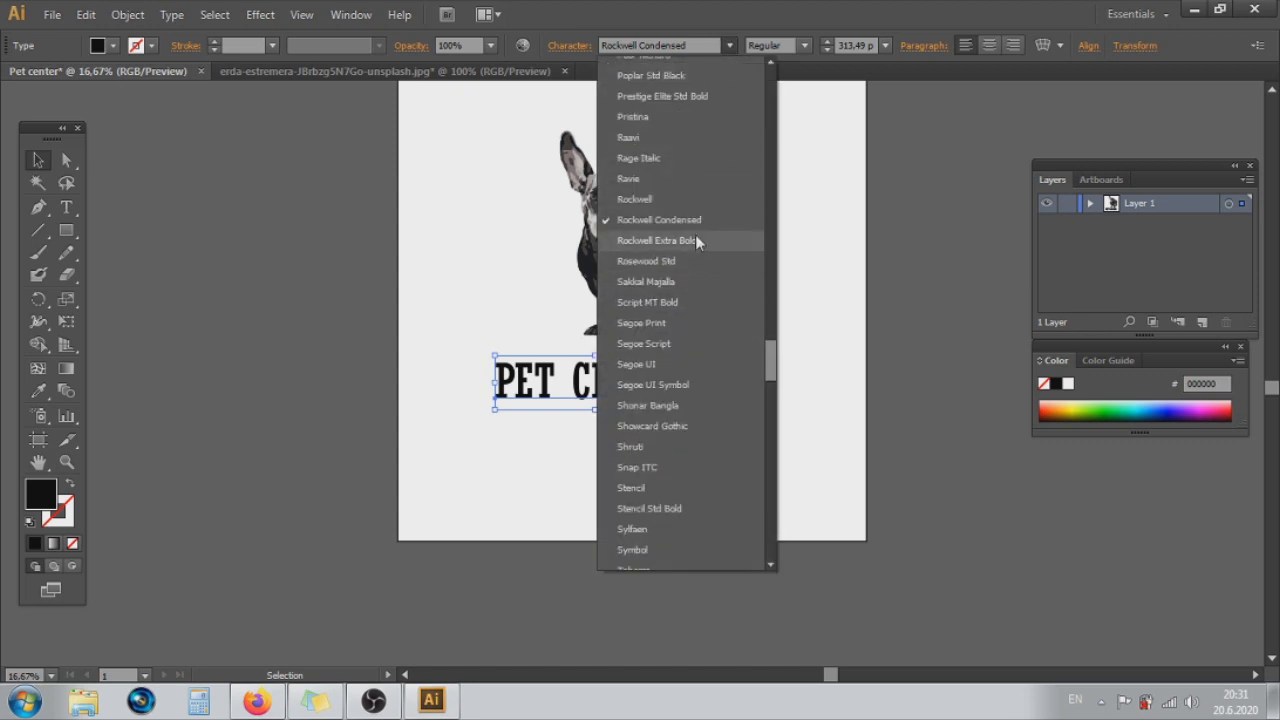
{"action": "scroll", "coordinate": [697, 242], "scroll_direction": "up", "scroll_amount": 20}
{"action": "scroll", "coordinate": [695, 234], "scroll_direction": "up", "scroll_amount": 5}
{"action": "left_click", "coordinate": [654, 106]}
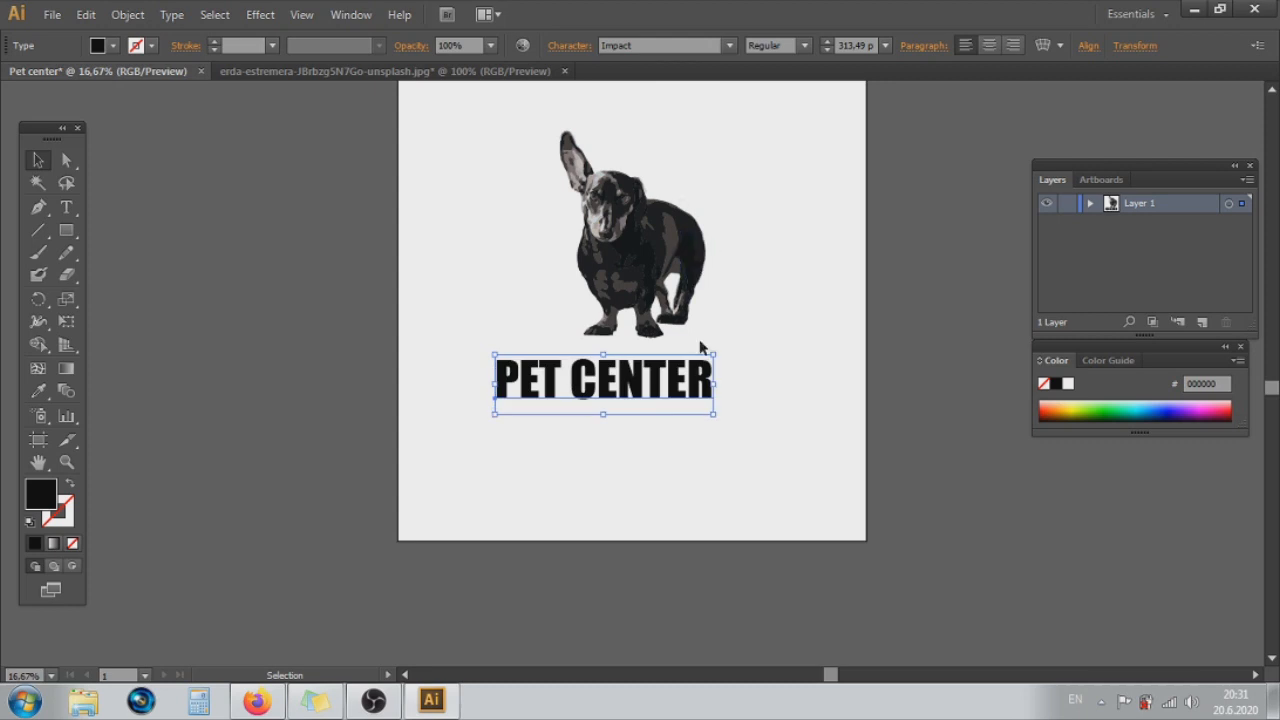
{"action": "left_click_drag", "start_coordinate": [683, 386], "coordinate": [712, 388]}
{"action": "left_click", "coordinate": [740, 271]}
- Fill the "PET CENTER" text with orange, about F28327
{"action": "left_click", "coordinate": [683, 385]}
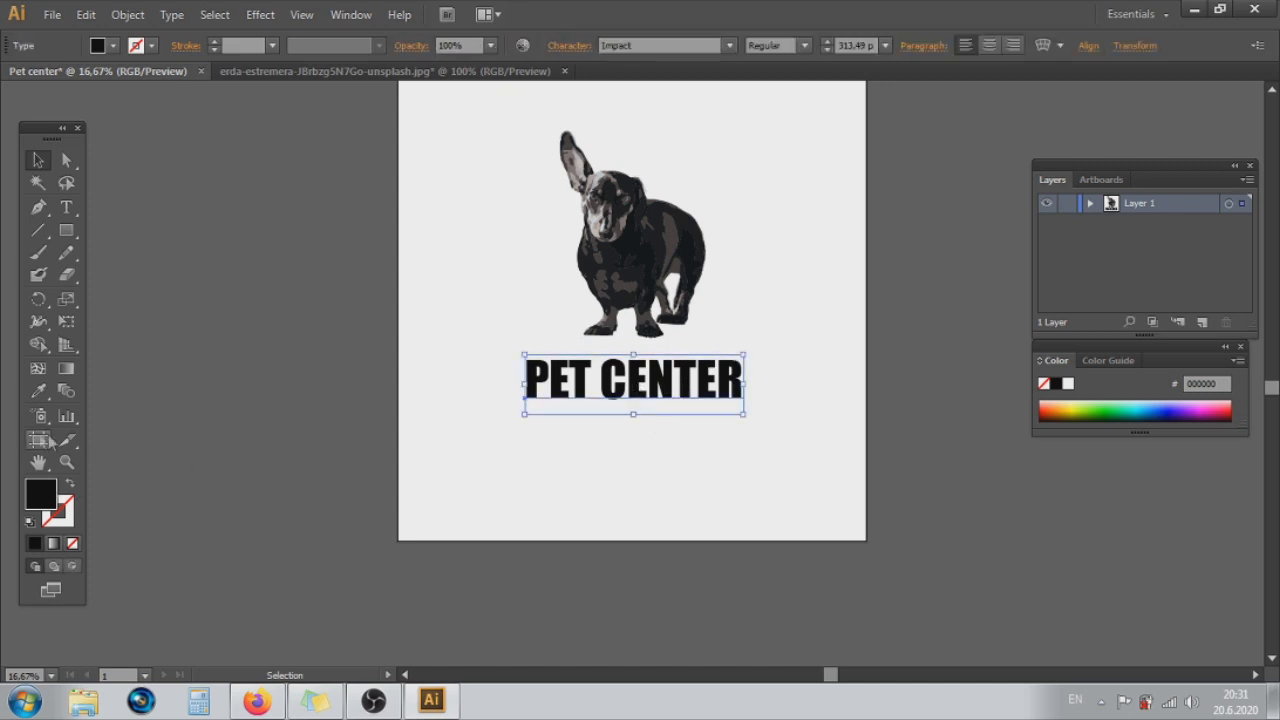
{"action": "double_click", "coordinate": [40, 492]}
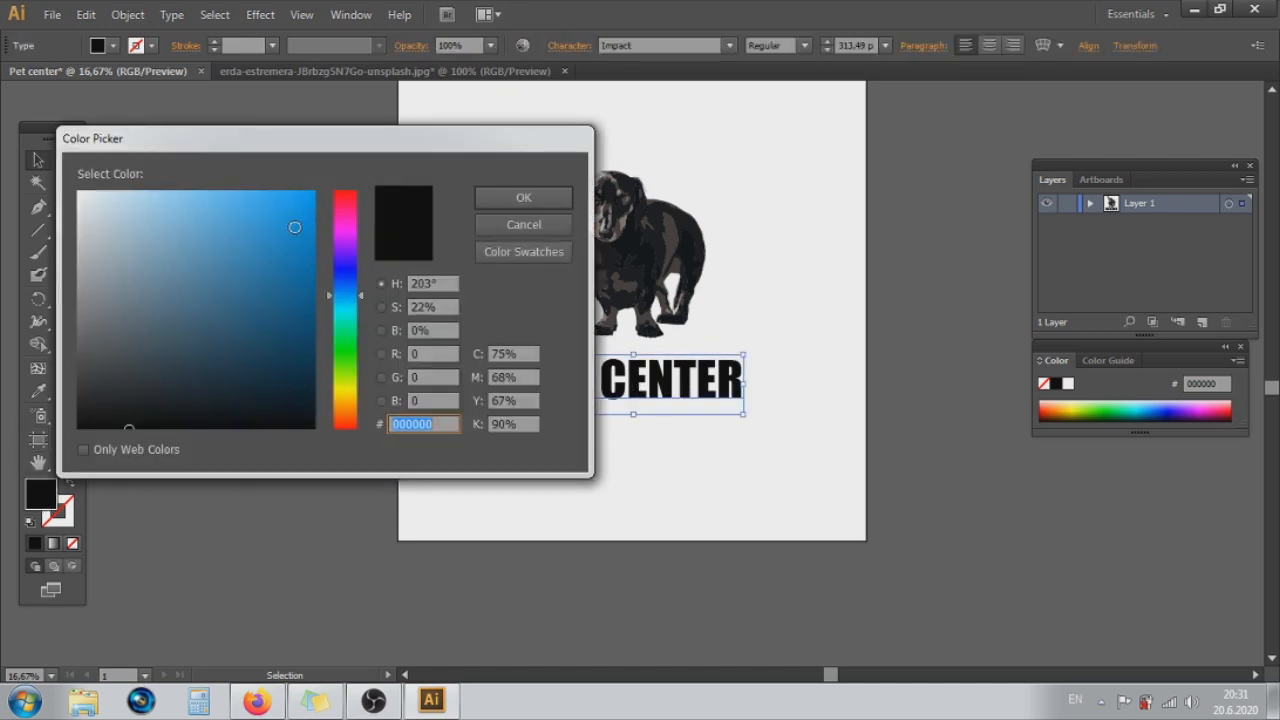
{"action": "left_click_drag", "start_coordinate": [358, 281], "coordinate": [345, 275]}
{"action": "left_click_drag", "start_coordinate": [347, 398], "coordinate": [348, 411]}
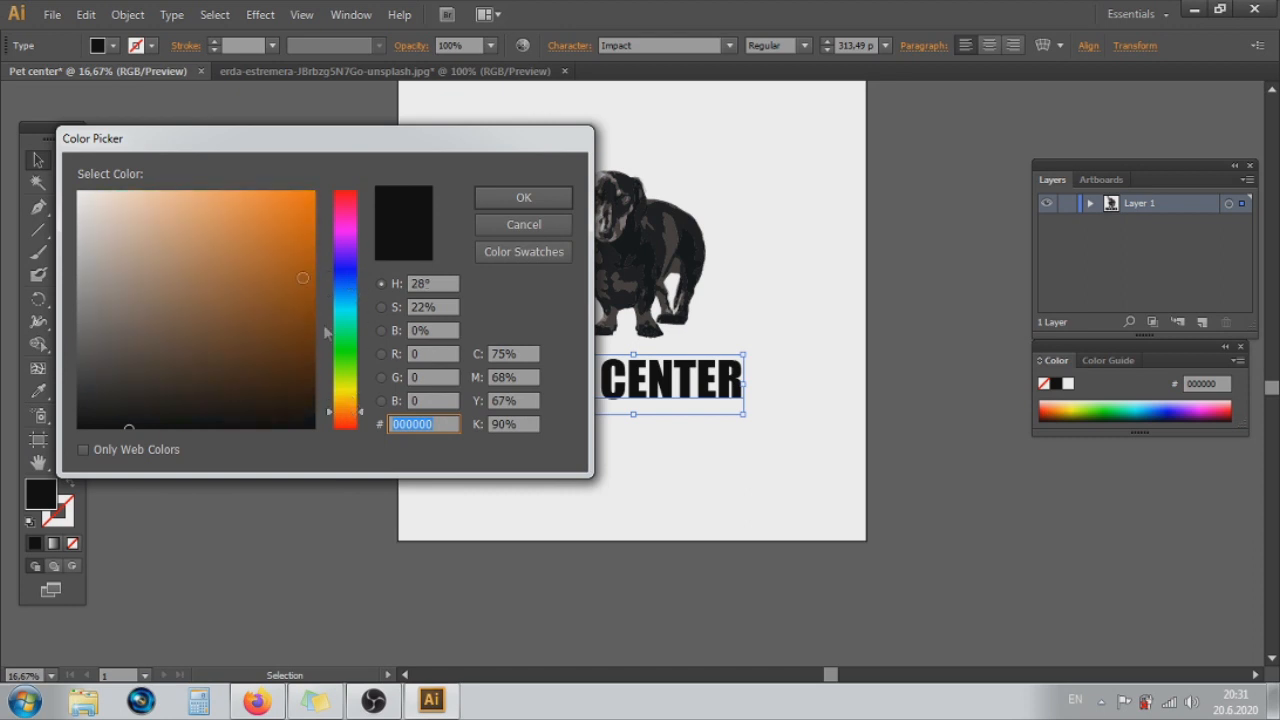
{"action": "left_click", "coordinate": [269, 201]}
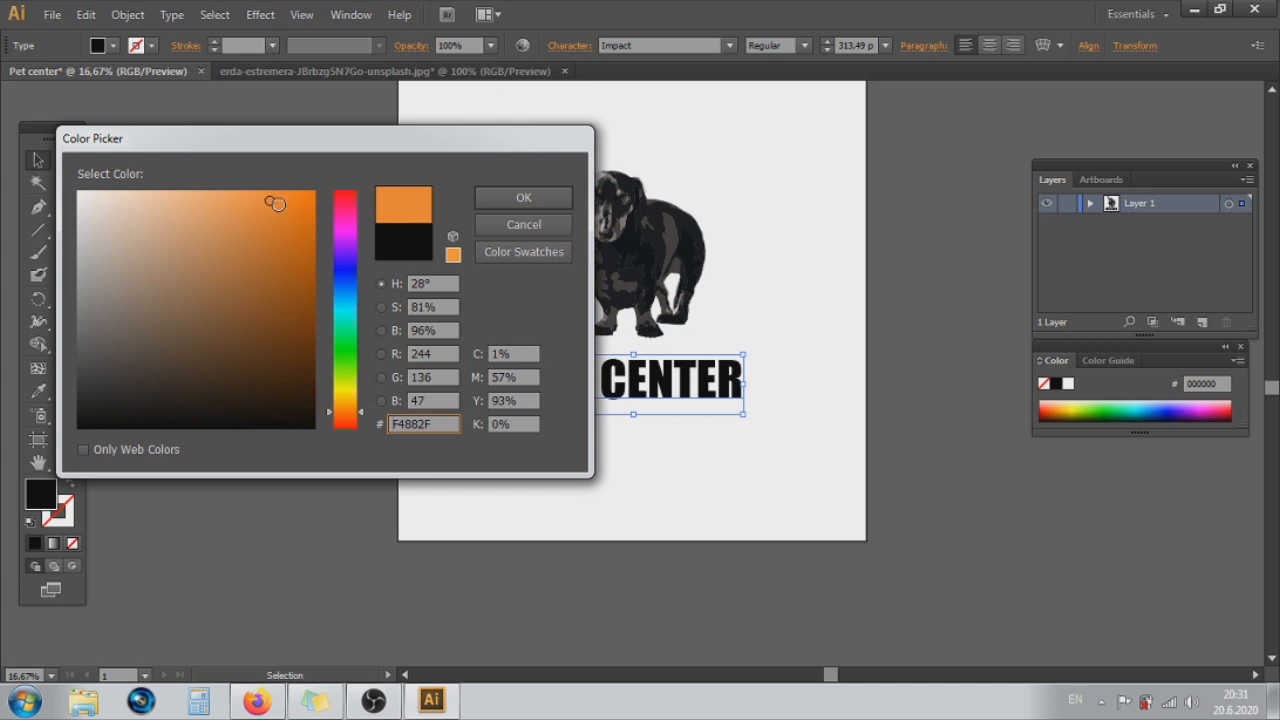
{"action": "left_click", "coordinate": [537, 197]}
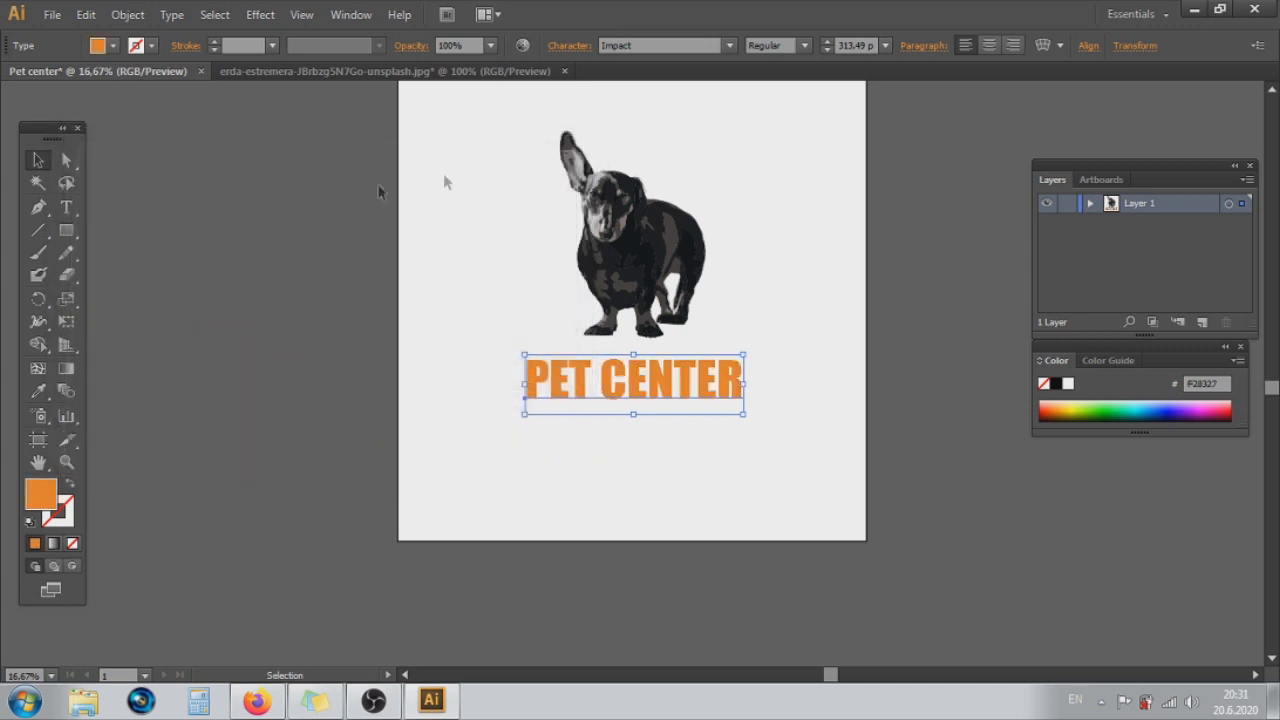
- Give the "PET CENTER" text a near-black 0F0F0F stroke with a 9 pt weight, and deselect it
{"action": "left_click", "coordinate": [68, 508]}
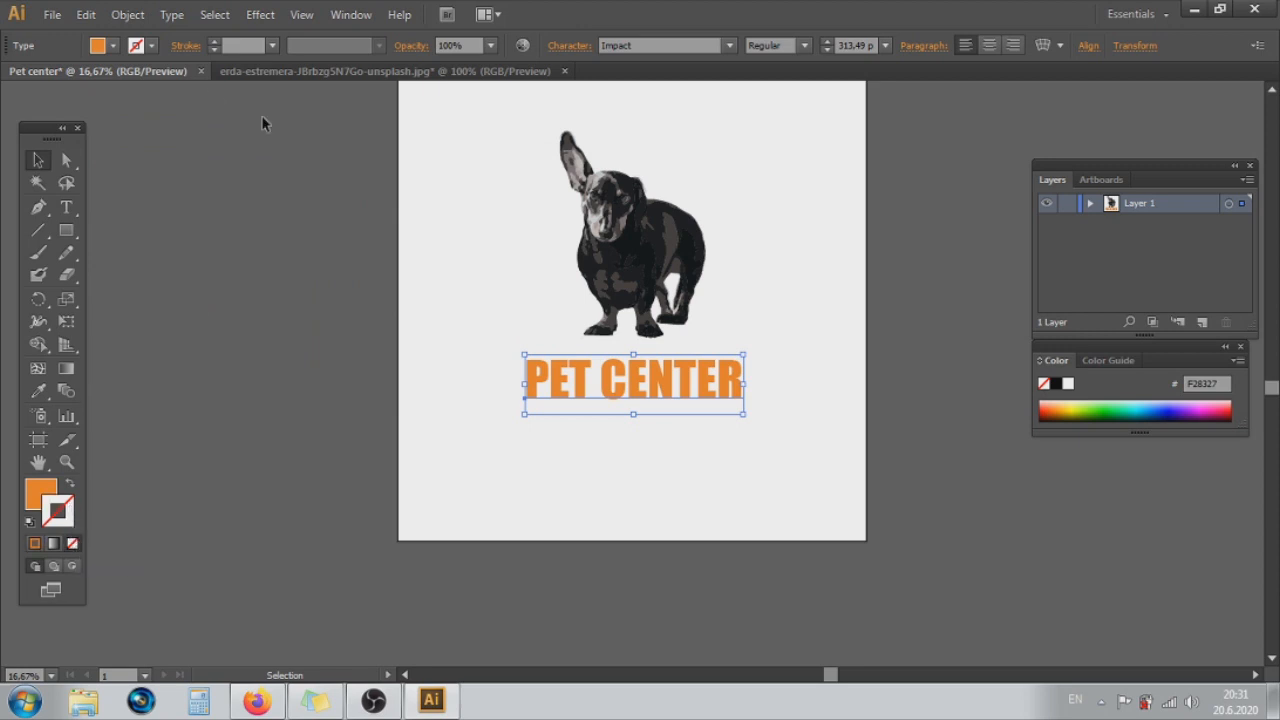
{"action": "double_click", "coordinate": [68, 512]}
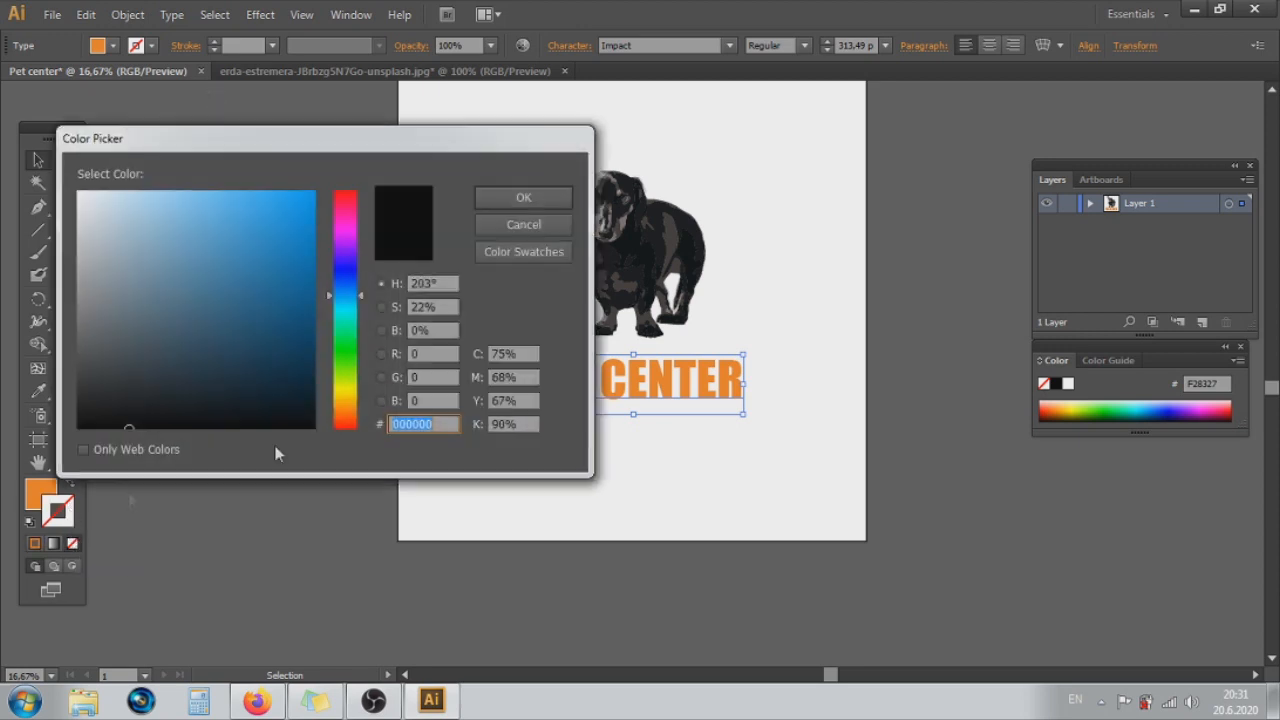
{"action": "left_click", "coordinate": [243, 217]}
{"action": "left_click", "coordinate": [85, 414]}
{"action": "left_click", "coordinate": [557, 199]}
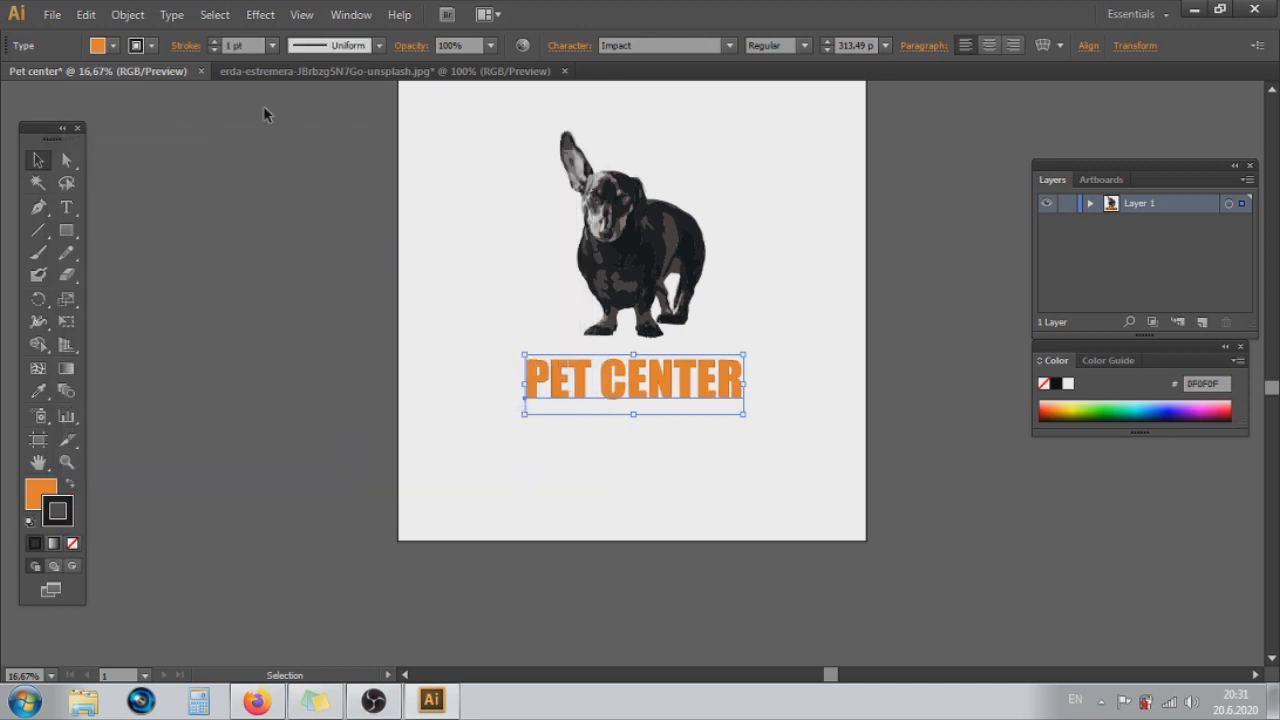
{"action": "left_click", "coordinate": [271, 46]}
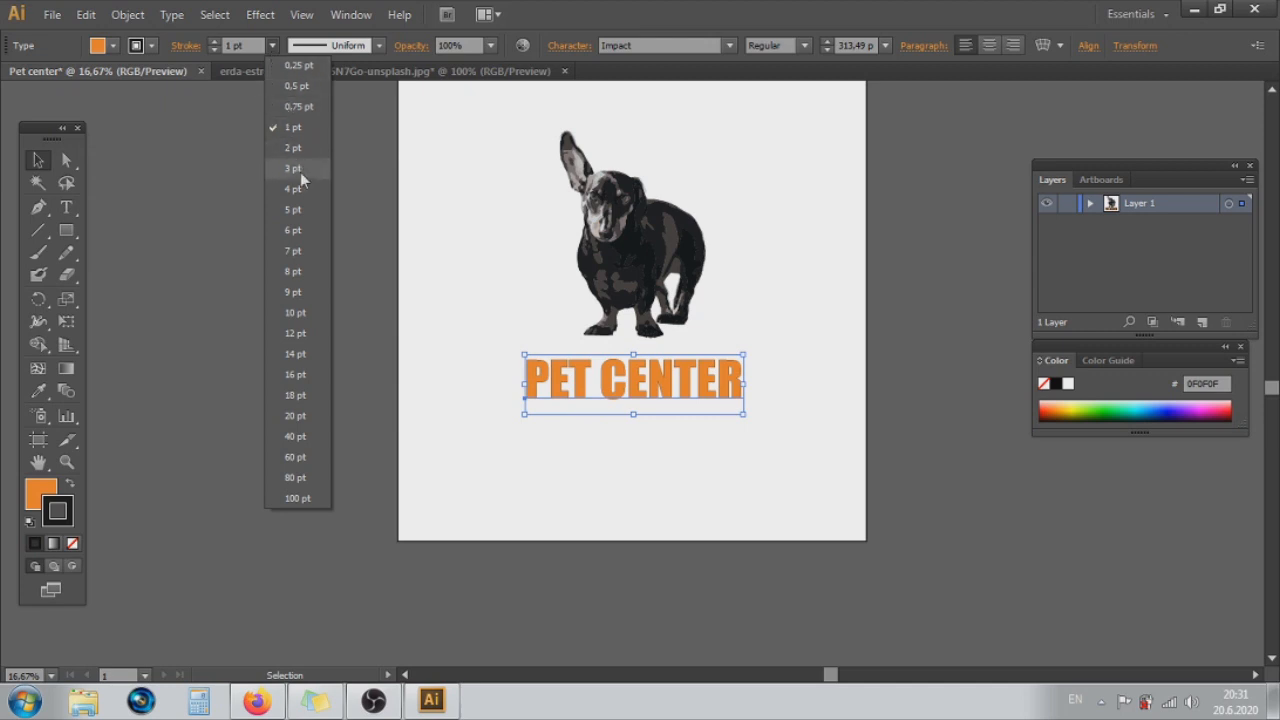
{"action": "left_click", "coordinate": [297, 230]}
{"action": "left_click", "coordinate": [271, 46]}
{"action": "left_click", "coordinate": [292, 292]}
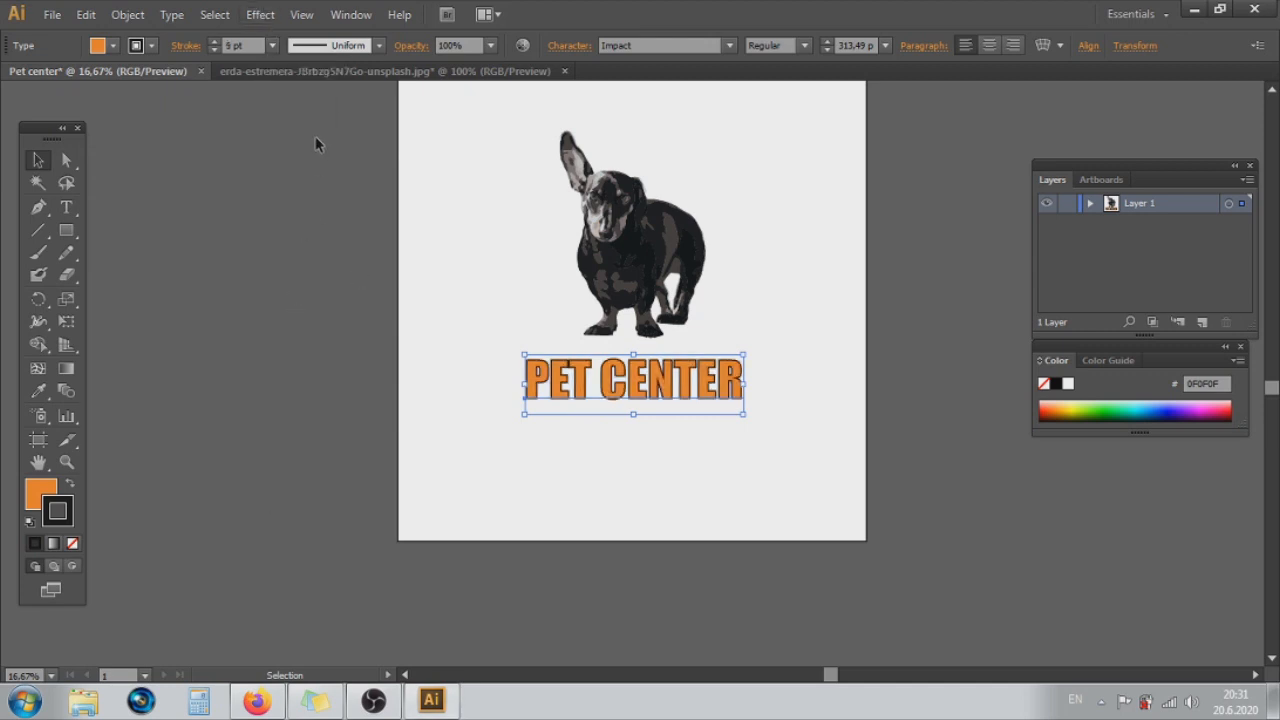
{"action": "left_click", "coordinate": [327, 227]}
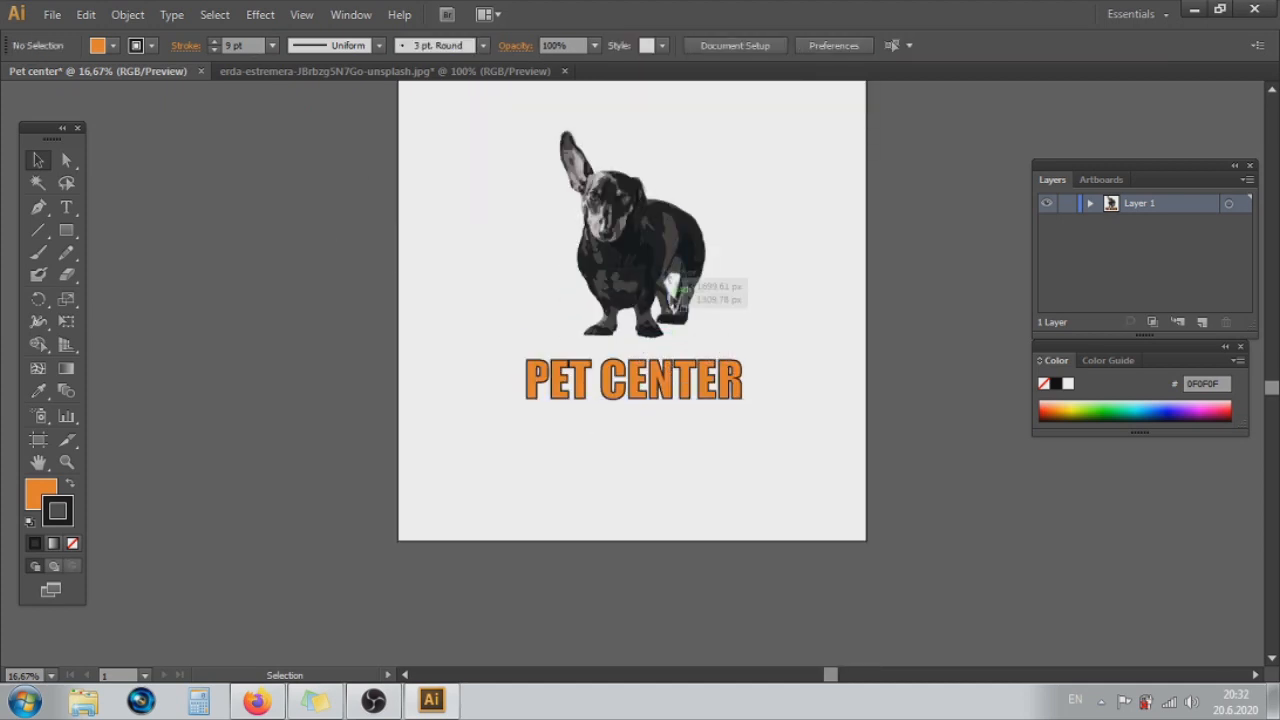
- Move the "PET CENTER" text slightly down to leave more space below the dachshund's paws, and deselect it
{"action": "scroll", "coordinate": [750, 386], "scroll_direction": "down", "scroll_amount": 3}
{"action": "scroll", "coordinate": [648, 308], "scroll_direction": "up", "scroll_amount": 6}
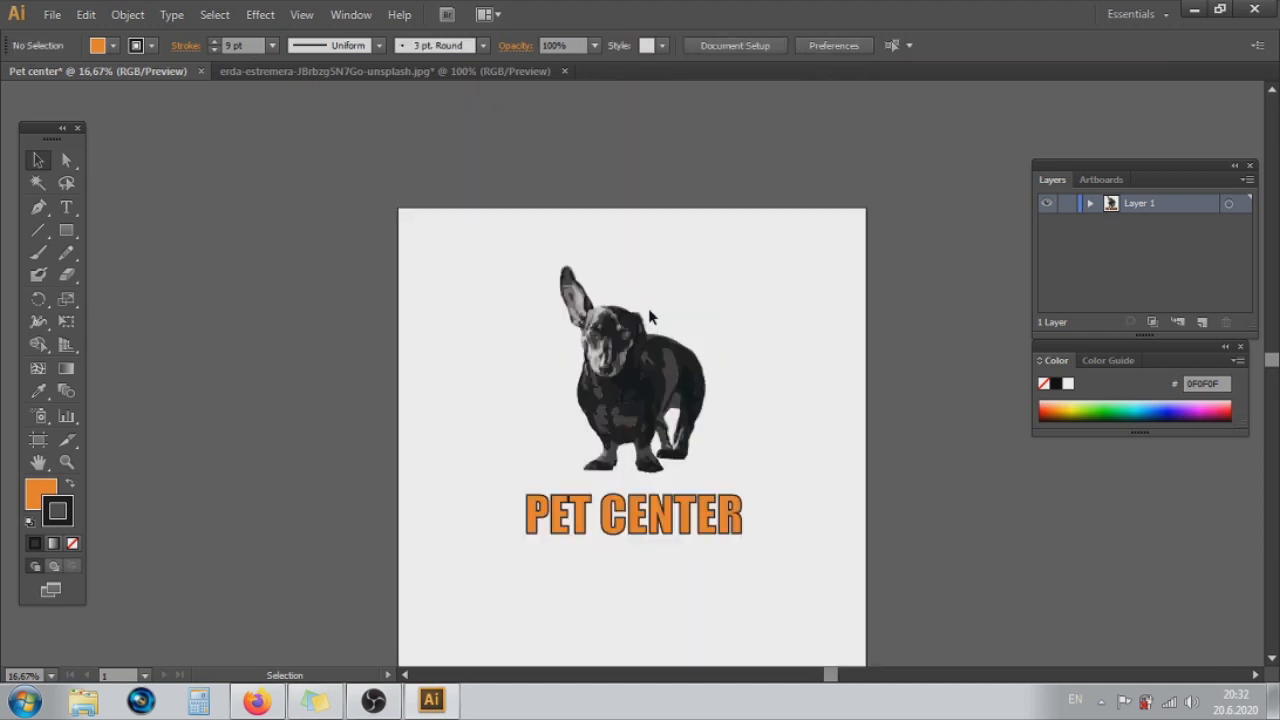
{"action": "scroll", "coordinate": [672, 367], "scroll_direction": "down", "scroll_amount": 3}
{"action": "left_click_drag", "start_coordinate": [672, 367], "coordinate": [672, 389]}
{"action": "left_click", "coordinate": [213, 363]}
- Draw a wide, flat ellipse between the dachshund's paws and the text, about as wide as the text
{"action": "left_click", "coordinate": [66, 229]}
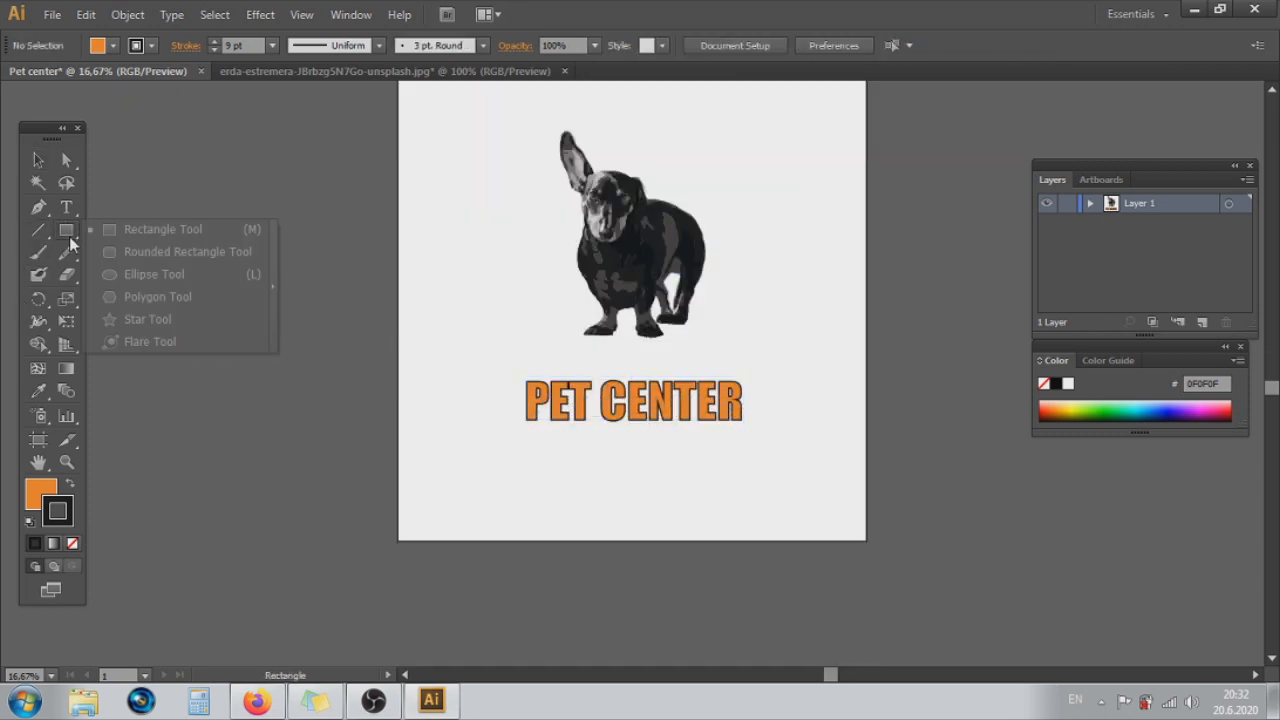
{"action": "left_click", "coordinate": [126, 272]}
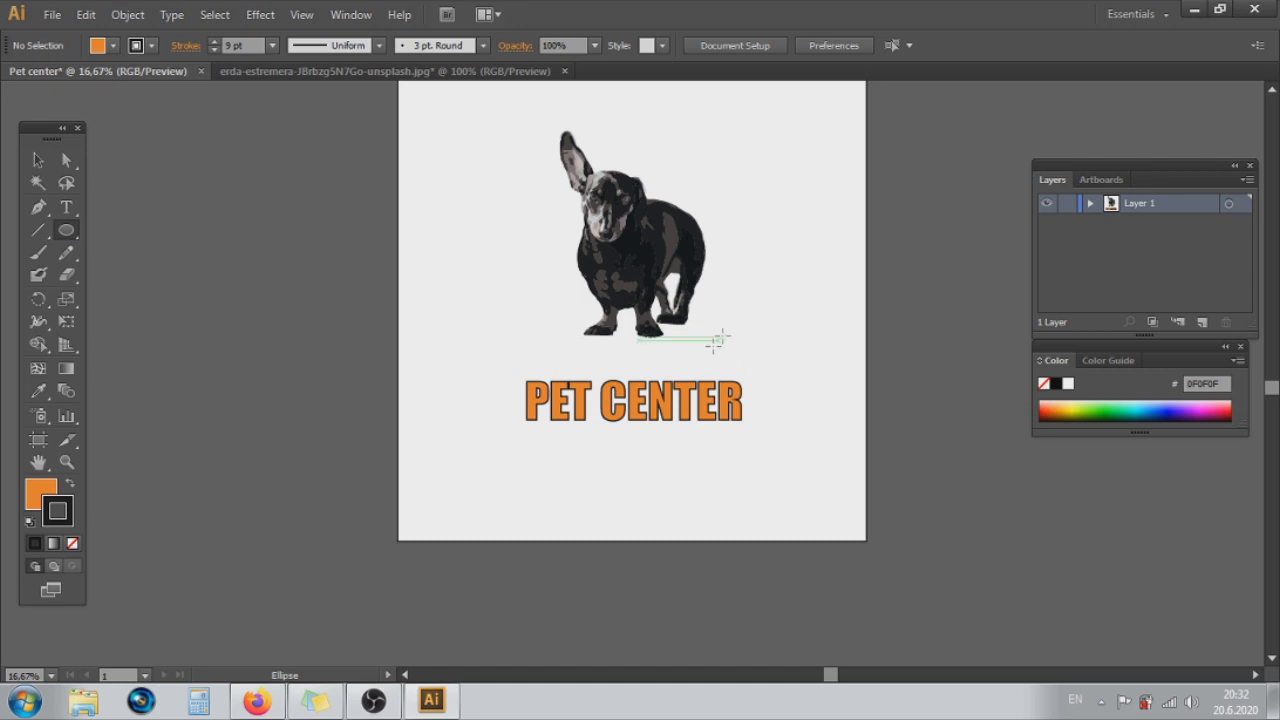
{"action": "left_click_drag", "start_coordinate": [730, 345], "coordinate": [506, 362]}
{"action": "left_click", "coordinate": [38, 160]}
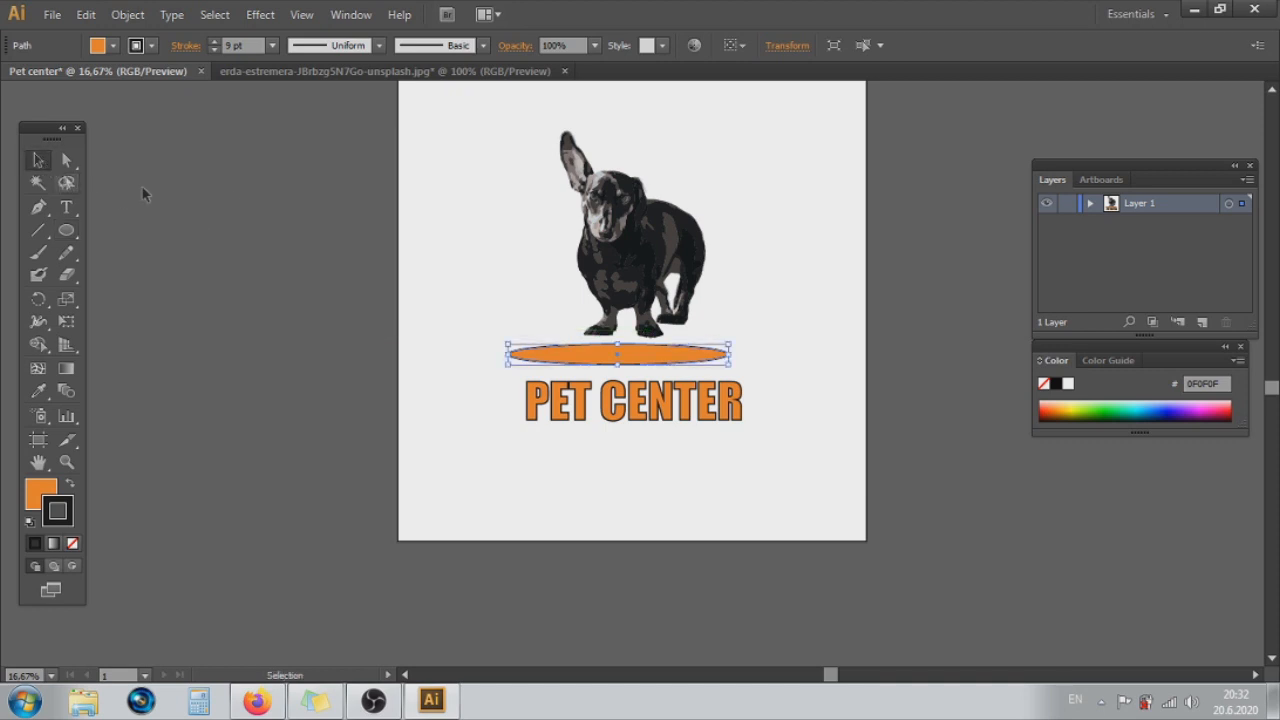
- Remove the ellipse's stroke and fill it with the light grey sampled from the dachshund's raised ear
{"action": "left_click", "coordinate": [662, 368]}
{"action": "left_click", "coordinate": [660, 358]}
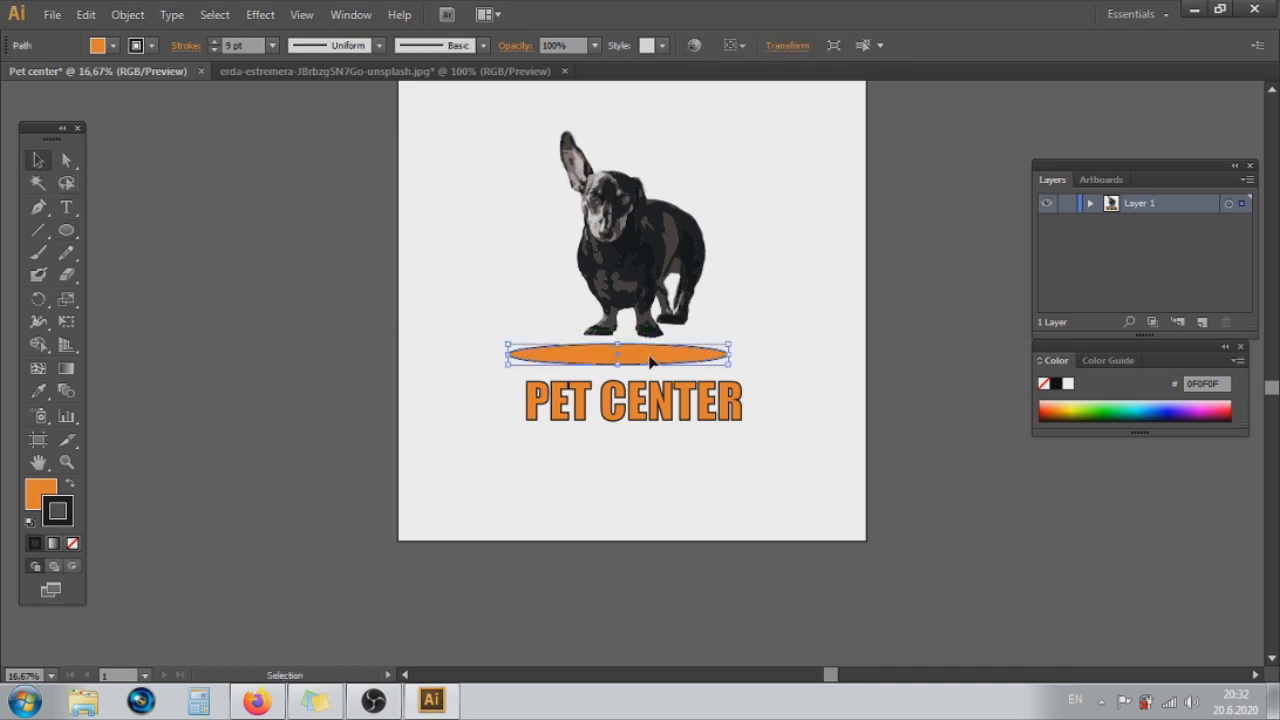
{"action": "left_click", "coordinate": [72, 543]}
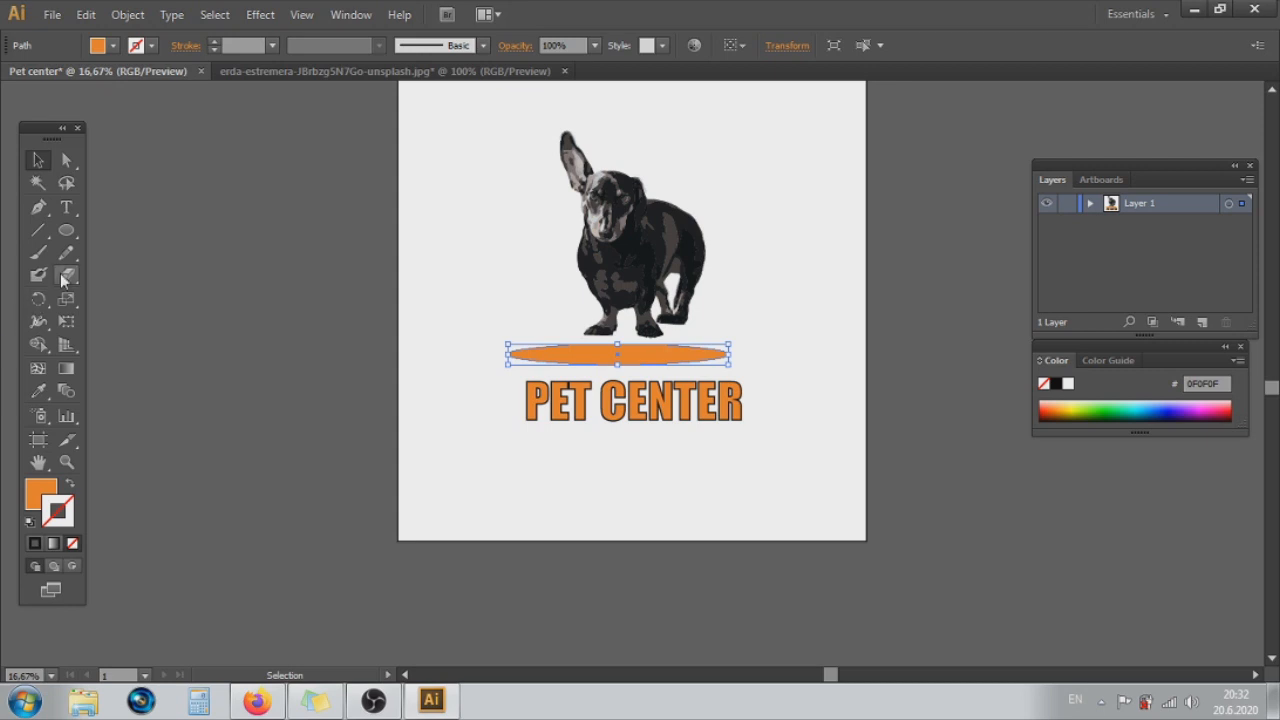
{"action": "left_click", "coordinate": [43, 392]}
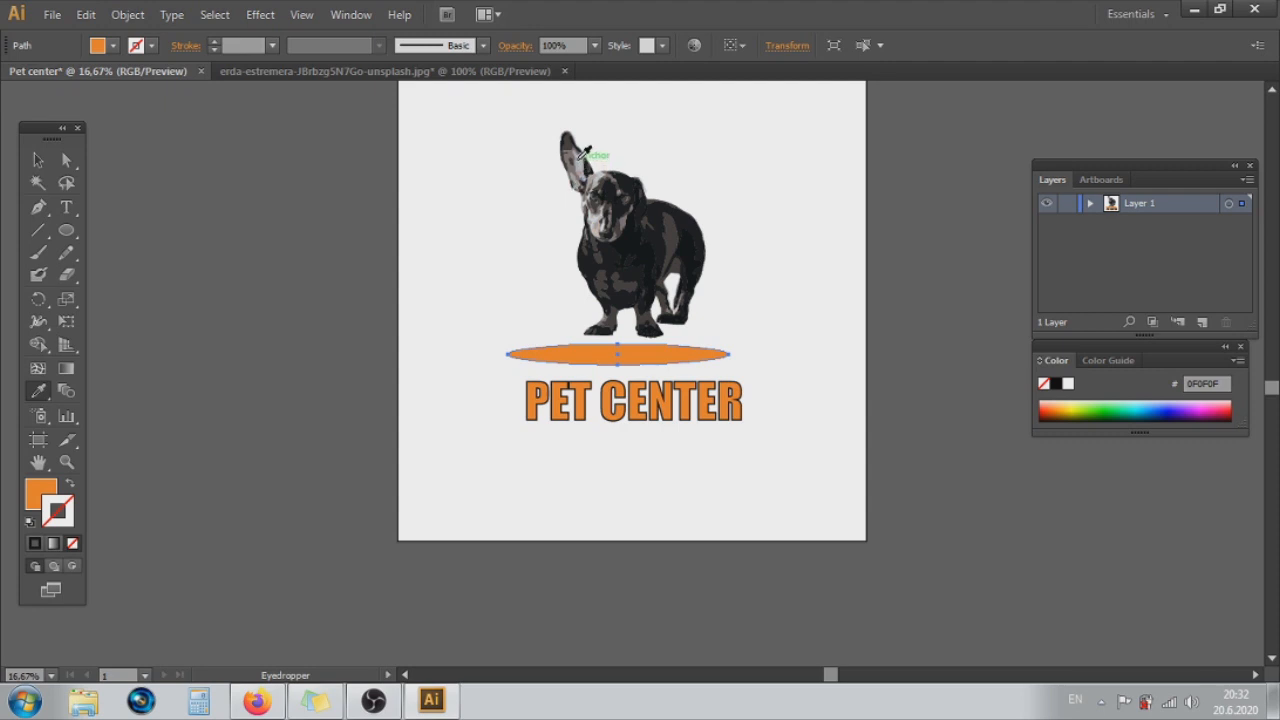
{"action": "left_click", "coordinate": [582, 157]}
{"action": "left_click", "coordinate": [38, 160]}
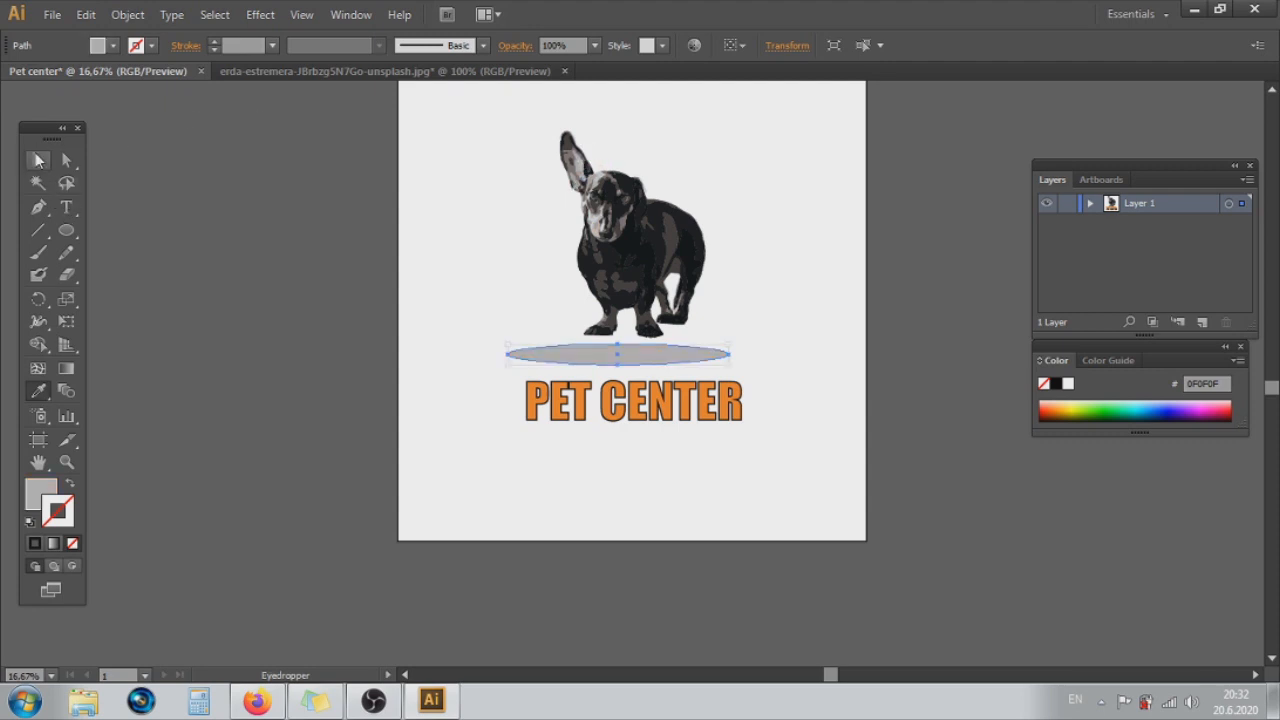
- Centre the grey ellipse just under the dachshund's paws and move the "PET CENTER" text up closer to it
{"action": "left_click", "coordinate": [433, 354]}
{"action": "left_click", "coordinate": [629, 356]}
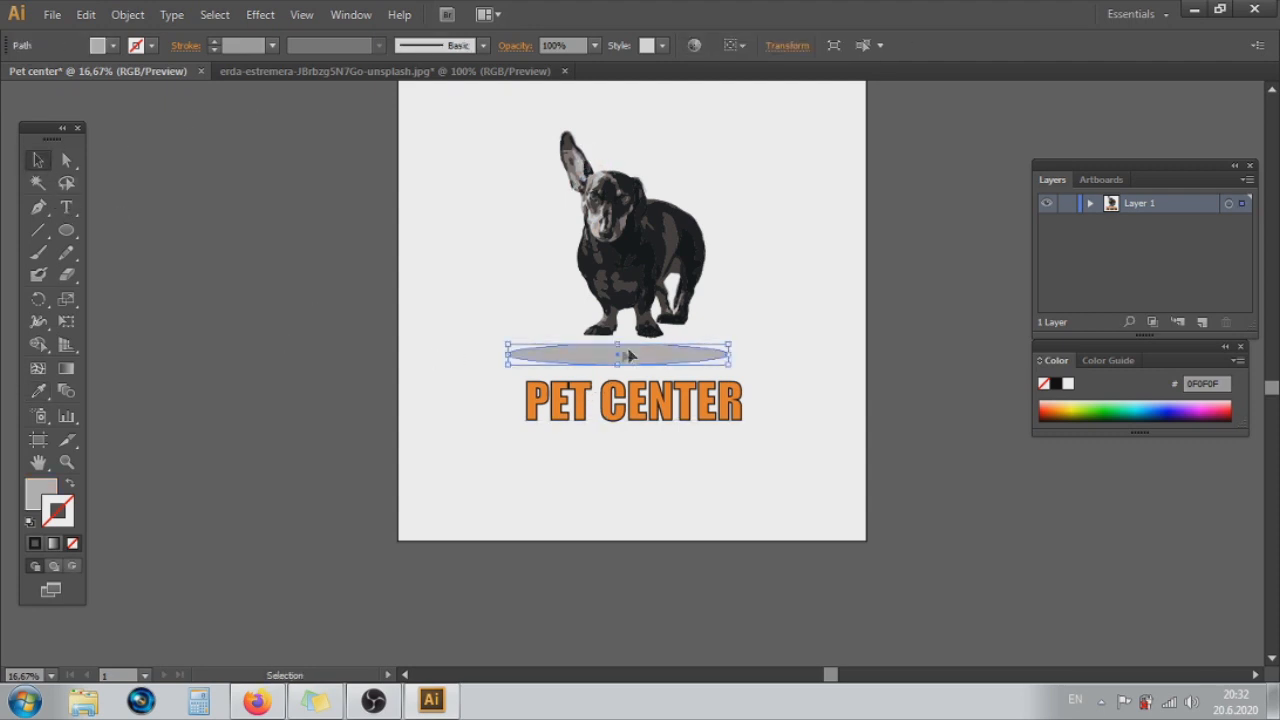
{"action": "left_click_drag", "start_coordinate": [683, 360], "coordinate": [712, 355]}
{"action": "left_click", "coordinate": [737, 257]}
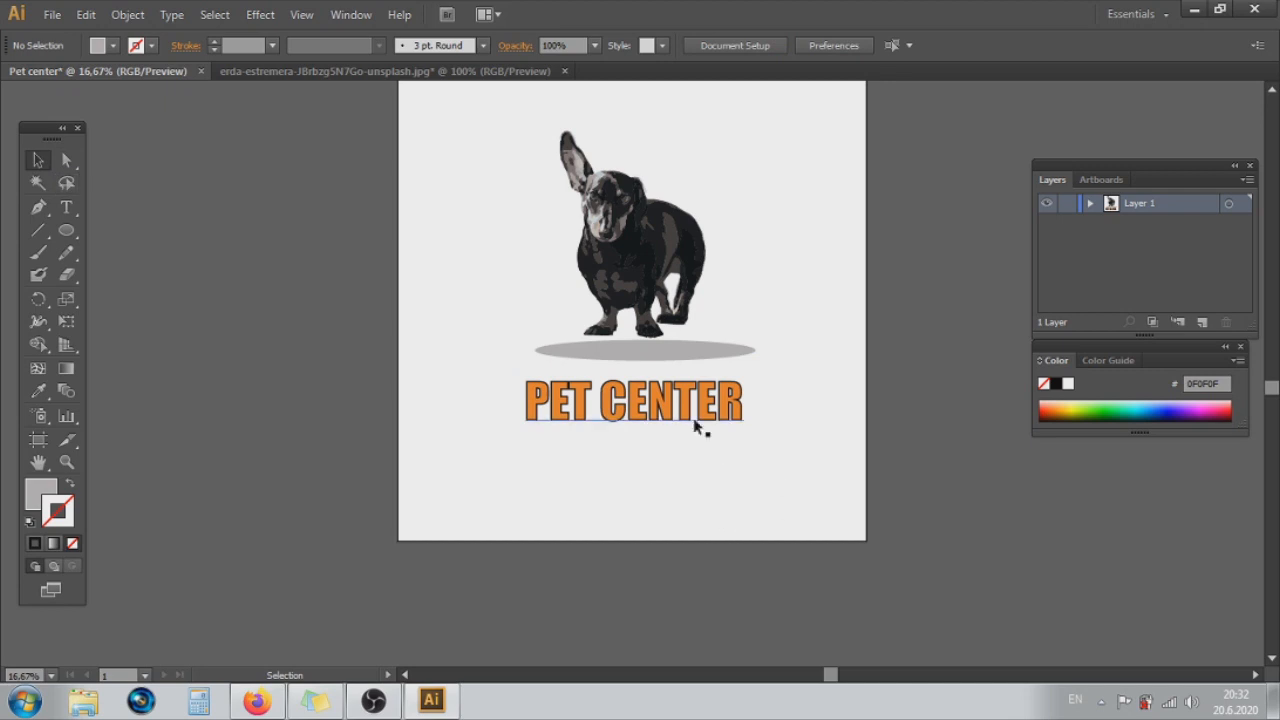
{"action": "left_click_drag", "start_coordinate": [698, 413], "coordinate": [690, 404]}
{"action": "left_click", "coordinate": [789, 254]}
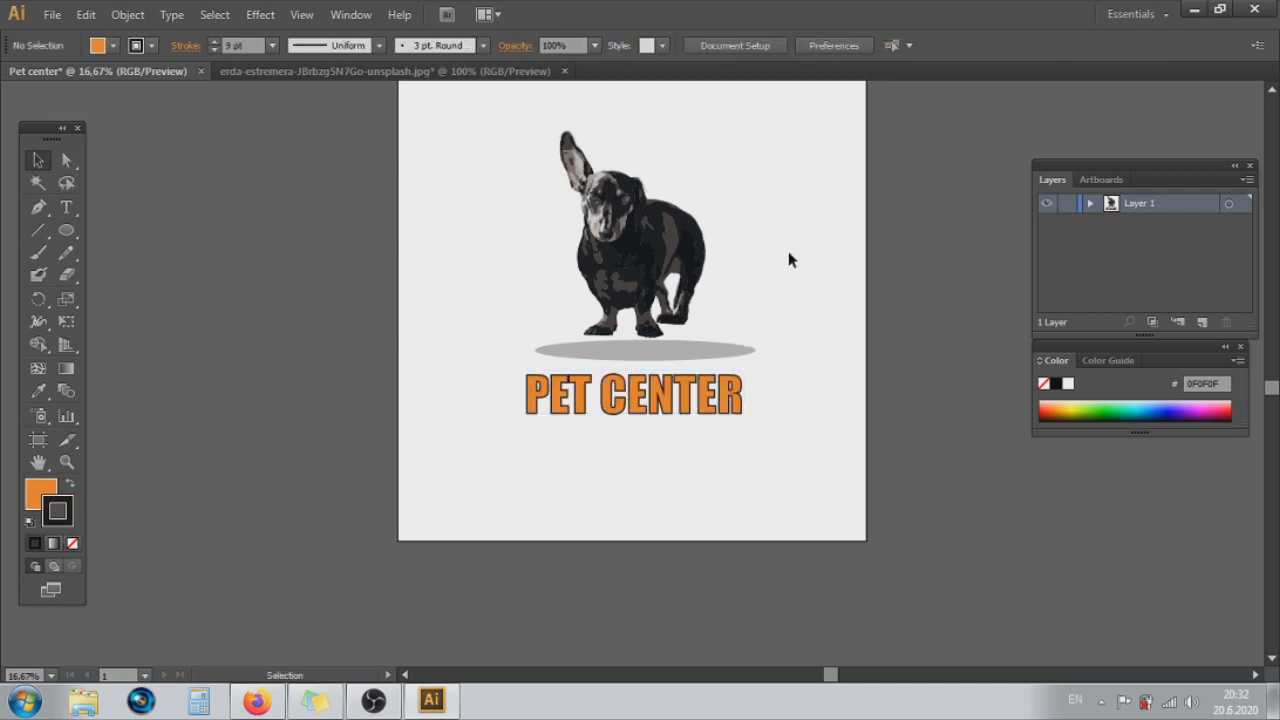
{"action": "key", "text": "ctrl+minus"}
{"action": "scroll", "coordinate": [763, 307], "scroll_direction": "up", "scroll_amount": 3}
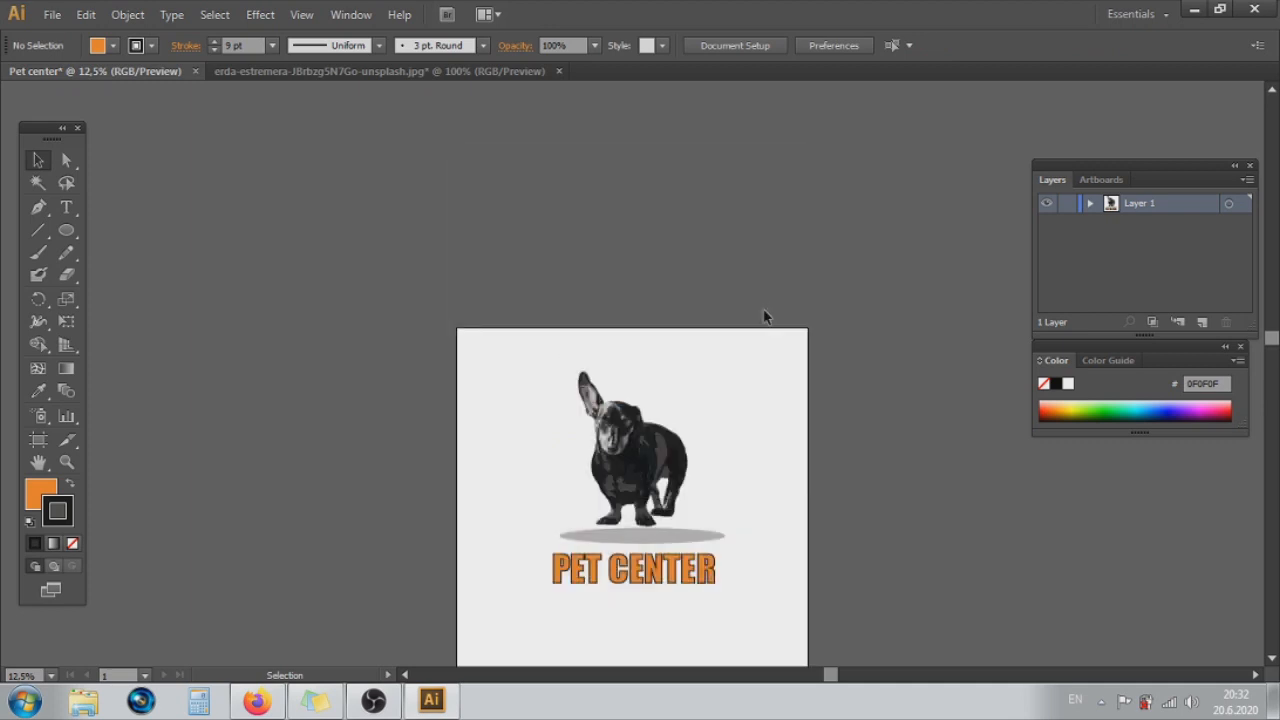
{"action": "scroll", "coordinate": [763, 317], "scroll_direction": "down", "scroll_amount": 3}
{"action": "key", "text": "ctrl+plus"}
{"action": "scroll", "coordinate": [762, 324], "scroll_direction": "up", "scroll_amount": 2}
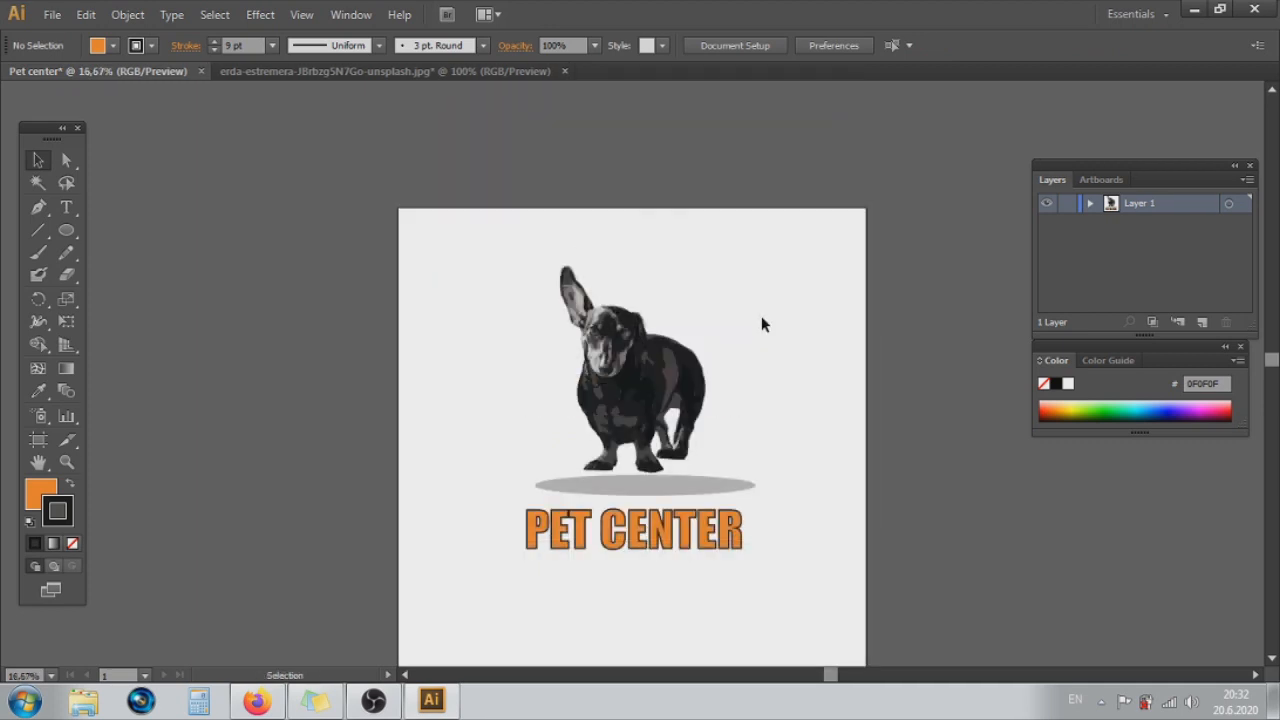
{"action": "scroll", "coordinate": [762, 324], "scroll_direction": "down", "scroll_amount": 2}
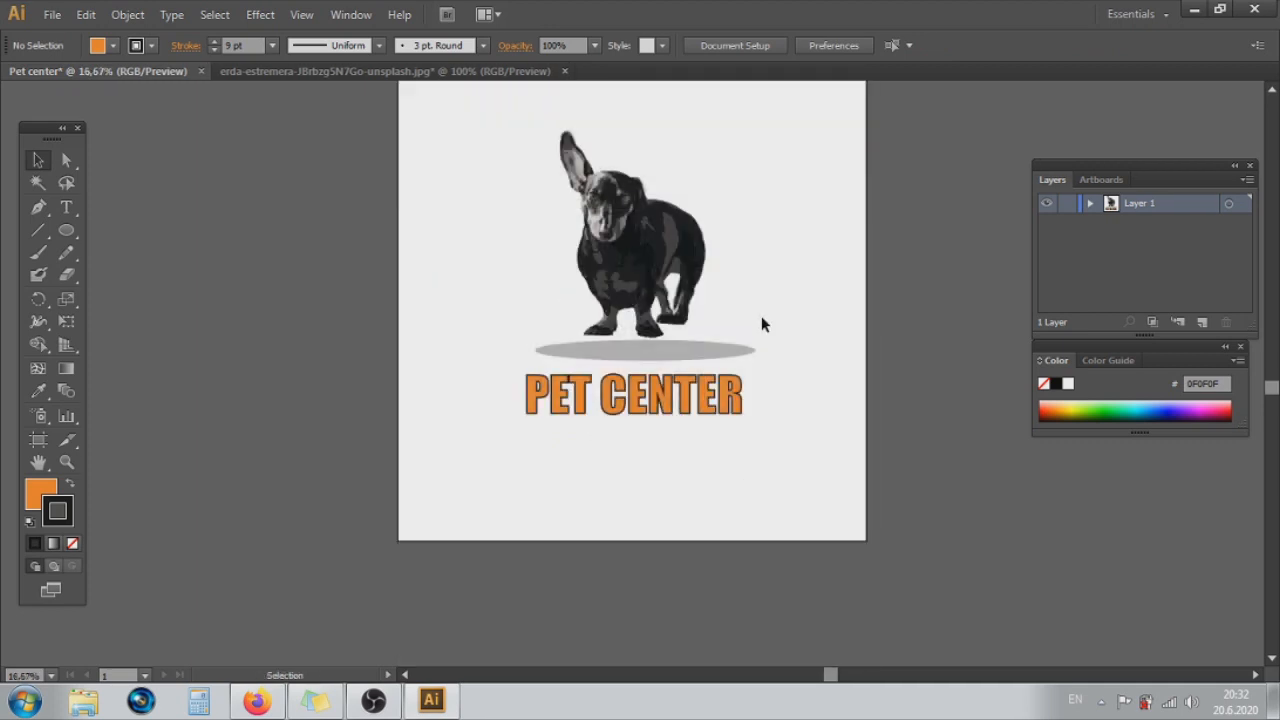
- Enlarge the "PET CENTER" text to about 450 pt, wider than the grey ellipse, centre it beneath the ellipse, and deselect it
{"action": "left_click", "coordinate": [651, 392]}
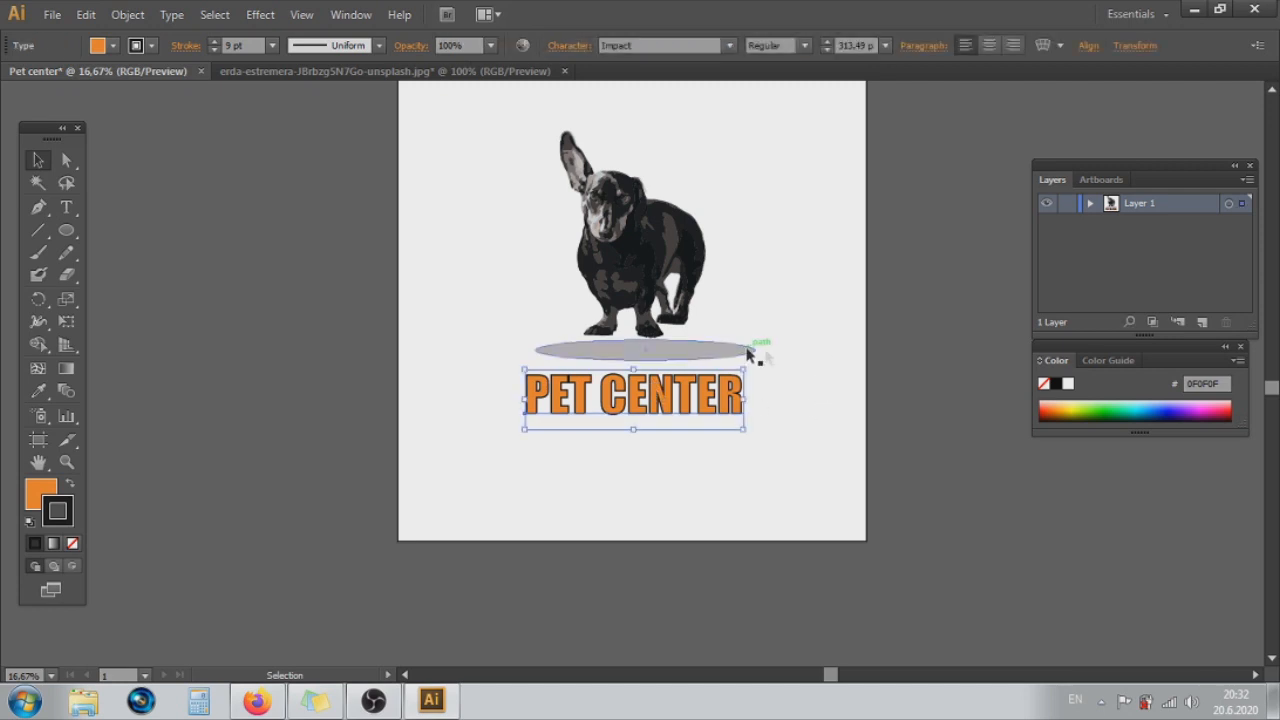
{"action": "left_click_drag", "start_coordinate": [745, 369], "coordinate": [794, 349]}
{"action": "left_click_drag", "start_coordinate": [733, 391], "coordinate": [708, 424]}
{"action": "left_click", "coordinate": [771, 289]}
{"action": "left_click", "coordinate": [767, 277]}
- Group the dachshund, the grey ellipse and the "PET CENTER" text into one object and check that they select together
{"action": "key", "text": "ctrl+minus"}
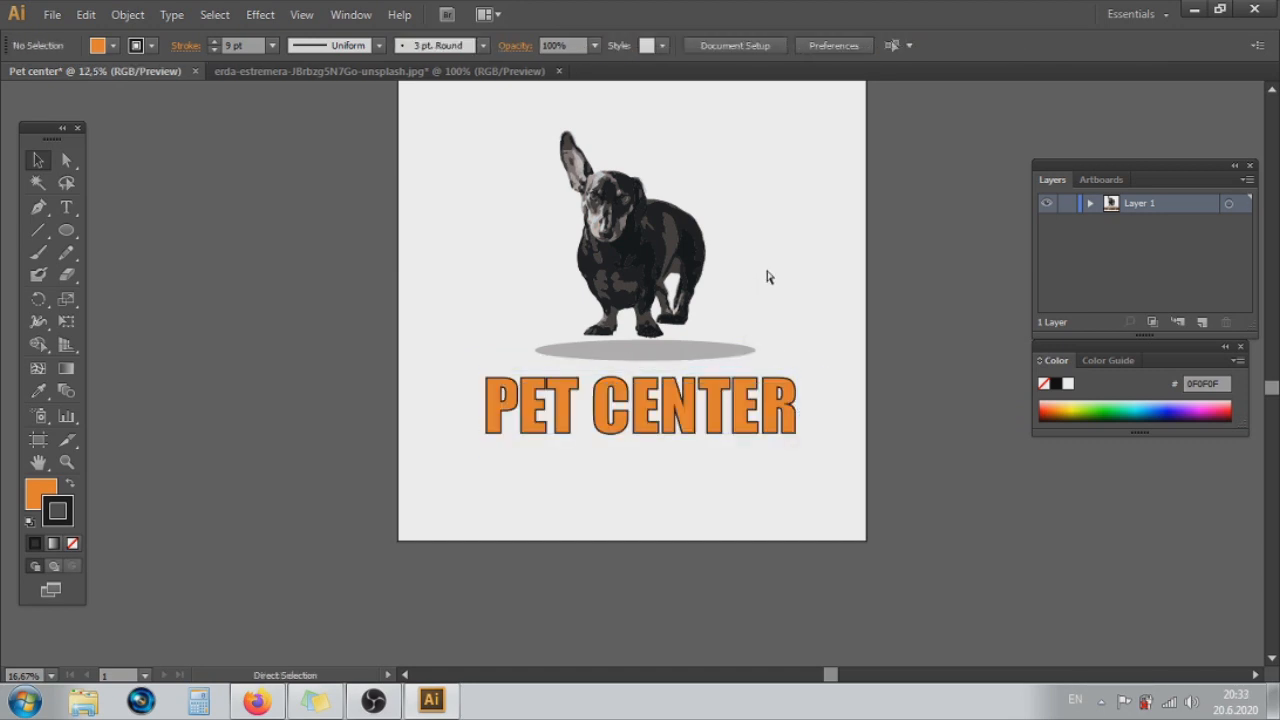
{"action": "scroll", "coordinate": [760, 278], "scroll_direction": "up", "scroll_amount": 3}
{"action": "scroll", "coordinate": [757, 278], "scroll_direction": "down", "scroll_amount": 3}
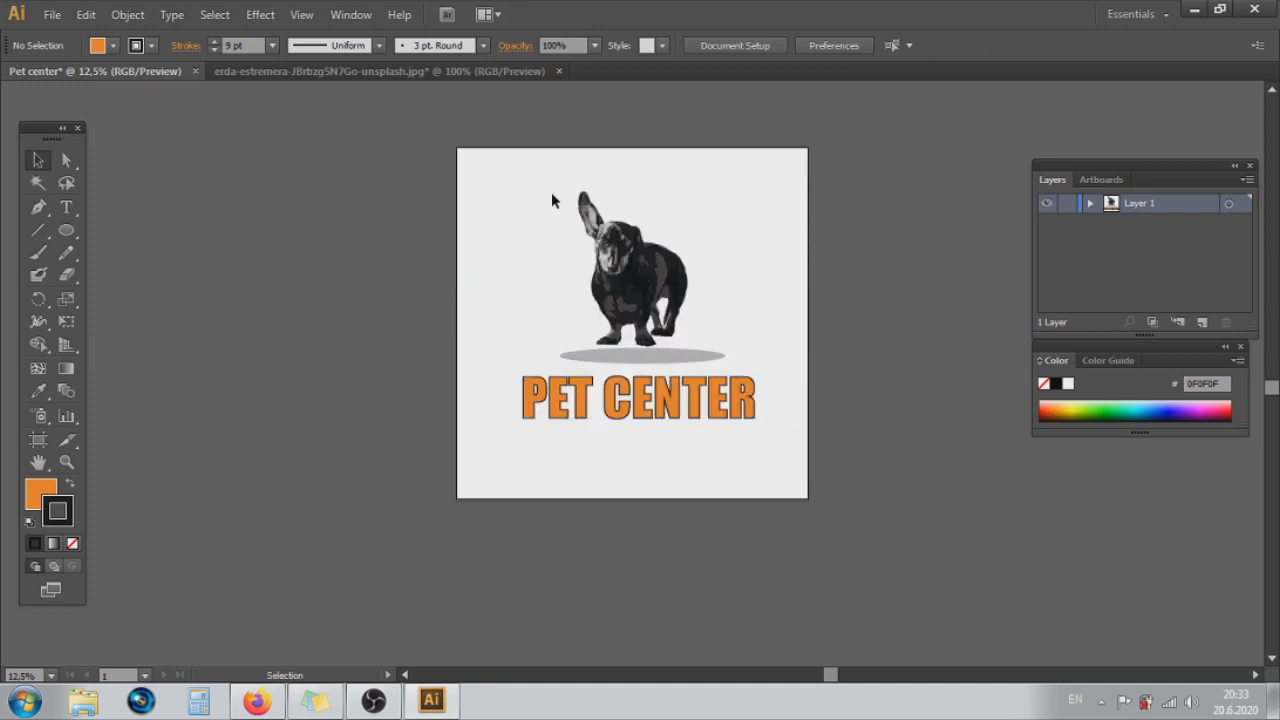
{"action": "key", "text": "ctrl+a"}
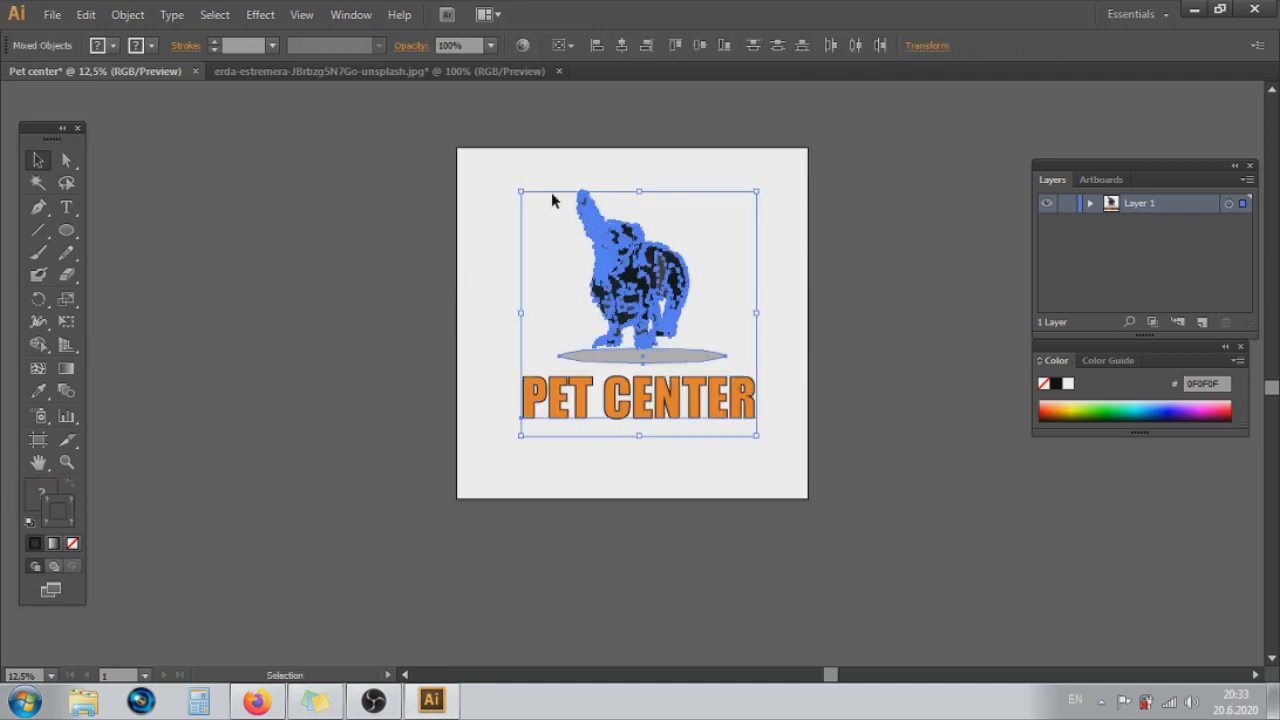
{"action": "right_click", "coordinate": [632, 313]}
{"action": "left_click", "coordinate": [670, 405]}
{"action": "left_click", "coordinate": [780, 309]}
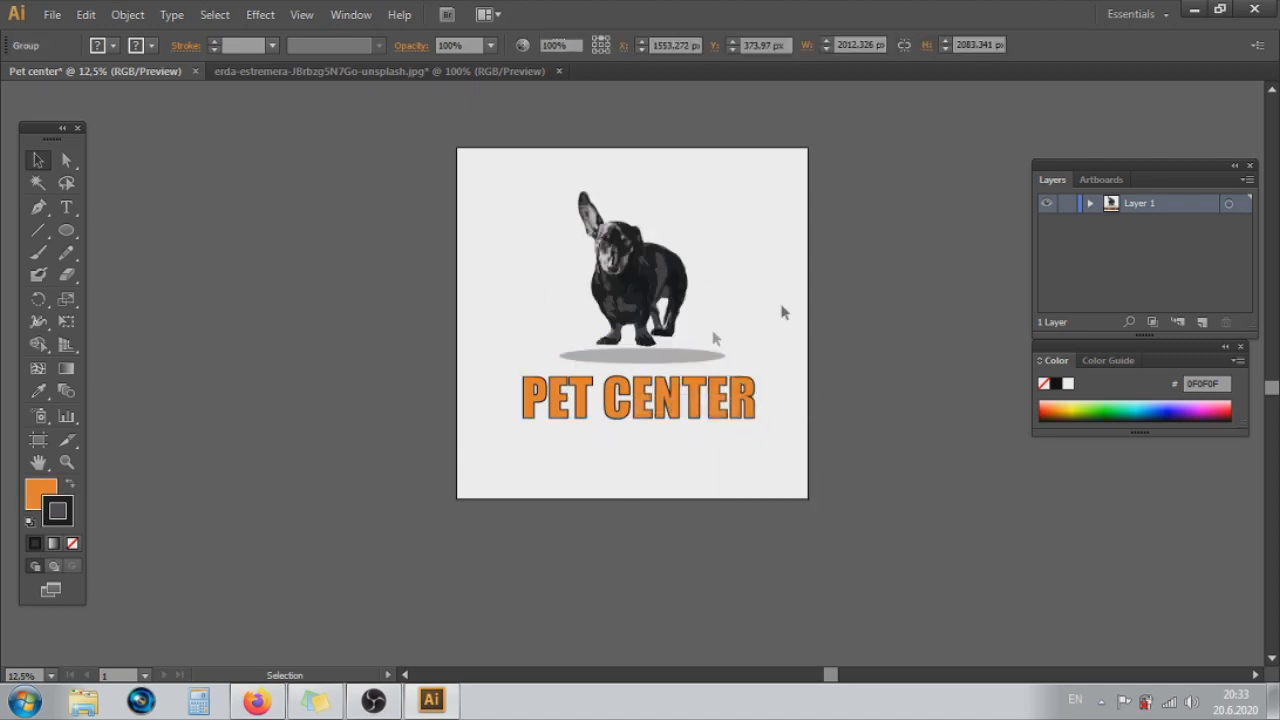
{"action": "left_click", "coordinate": [677, 285]}
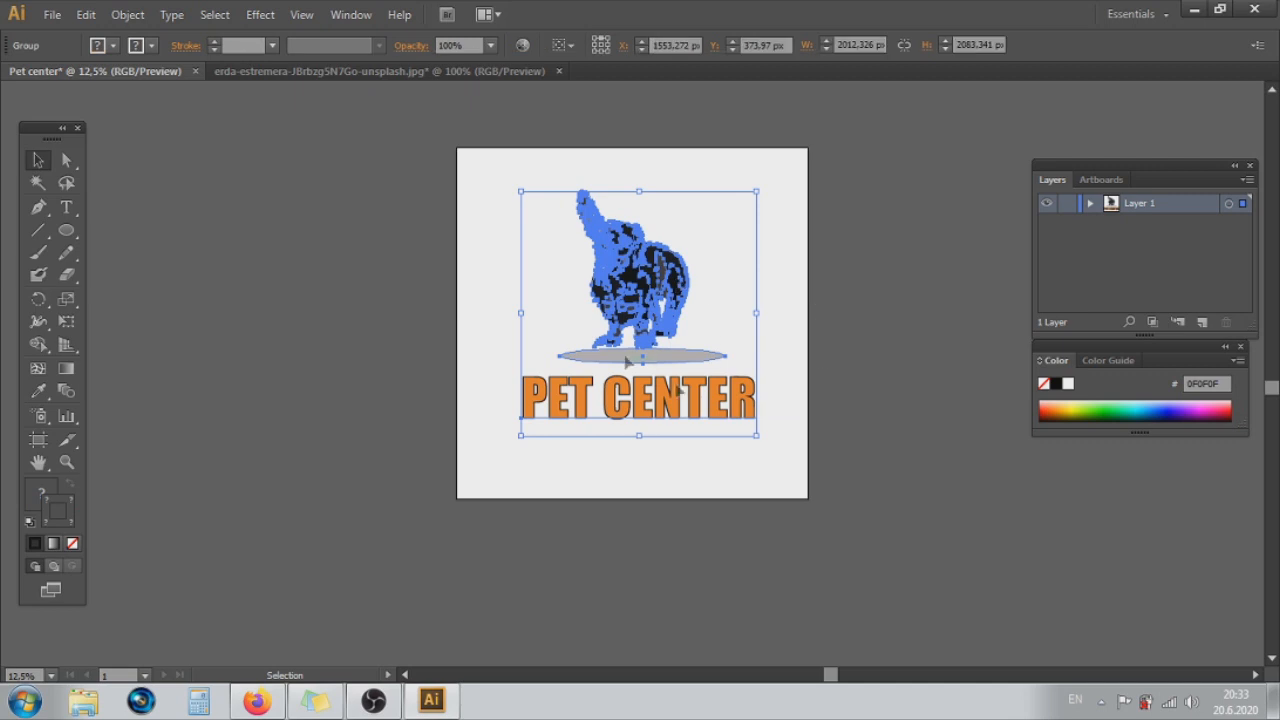
{"action": "left_click", "coordinate": [876, 285]}
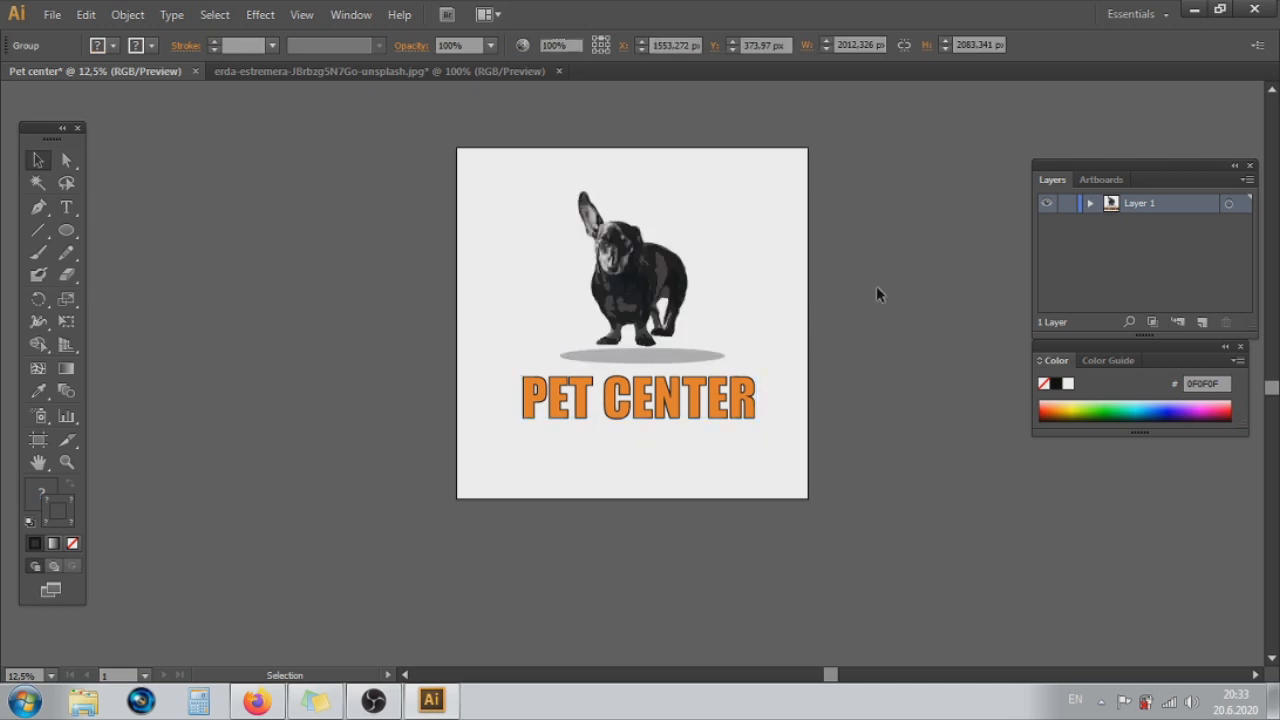
- Ungroup the logo into its separate dachshund, ellipse and text objects
{"action": "left_click", "coordinate": [52, 15]}
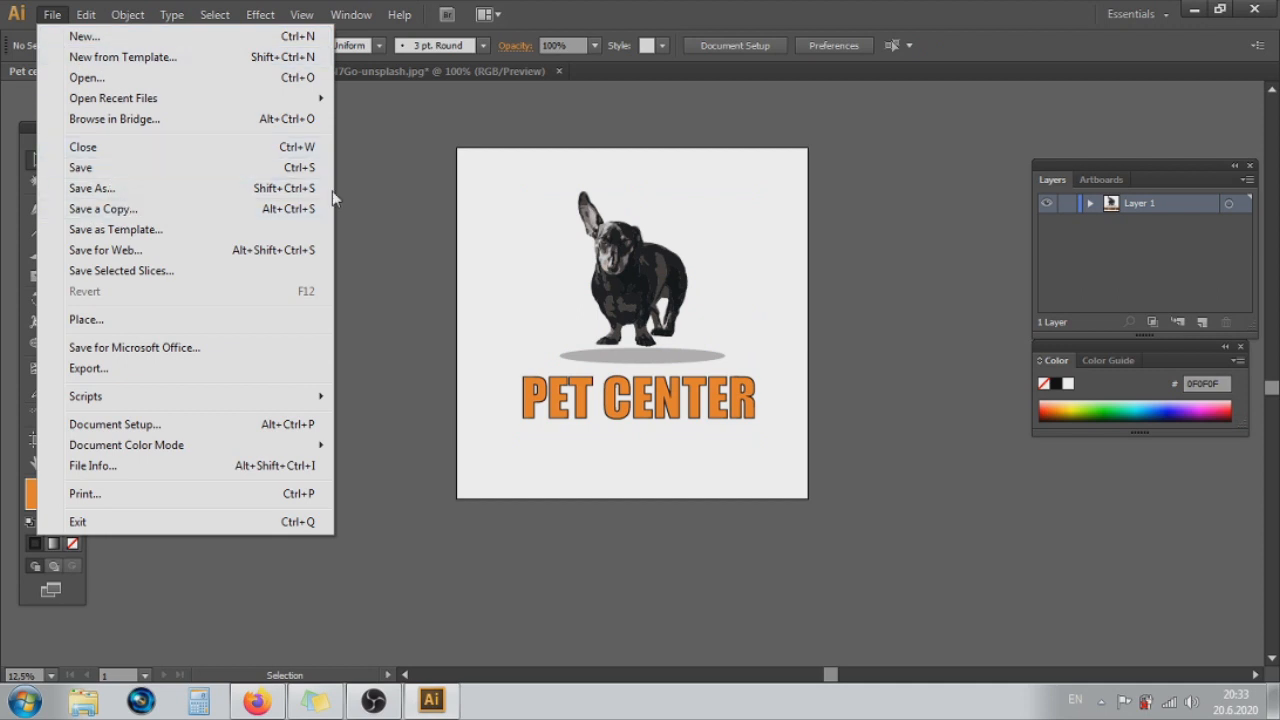
{"action": "left_click", "coordinate": [418, 266]}
{"action": "left_click", "coordinate": [612, 310]}
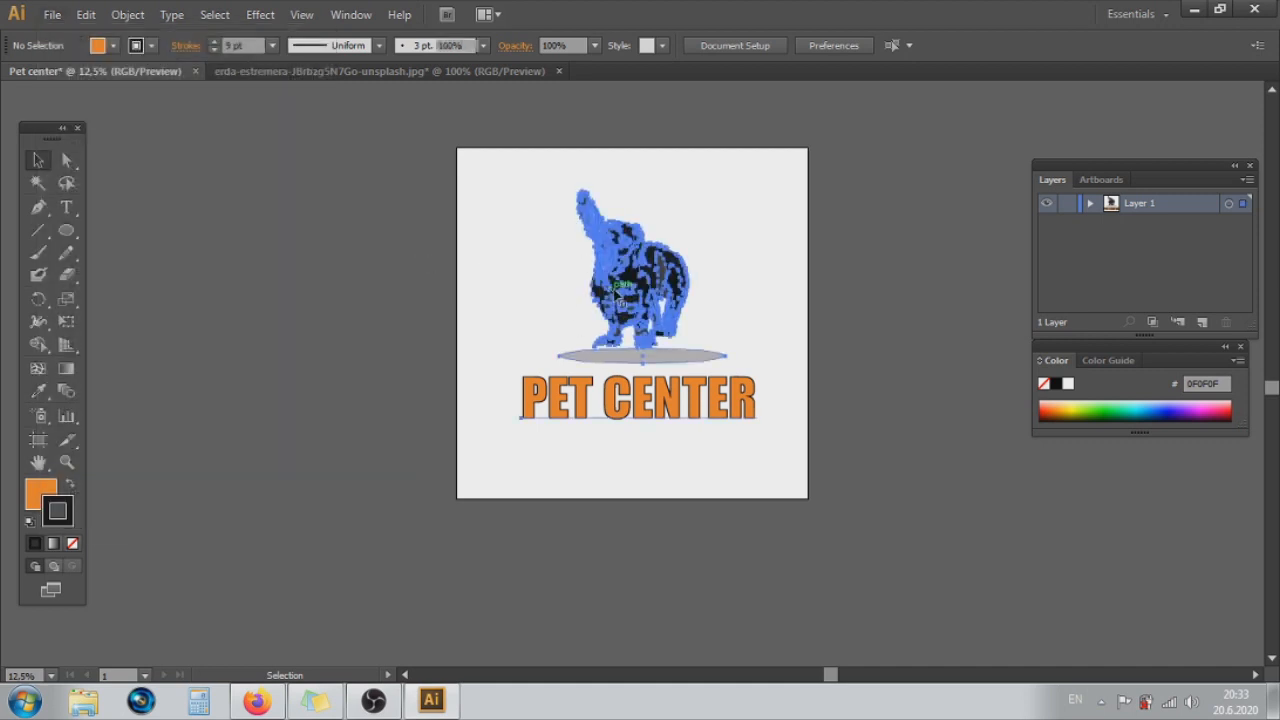
{"action": "right_click", "coordinate": [613, 290]}
{"action": "left_click", "coordinate": [680, 401]}
- Convert the "PET CENTER" text to outlines and deselect it
{"action": "left_click", "coordinate": [704, 403]}
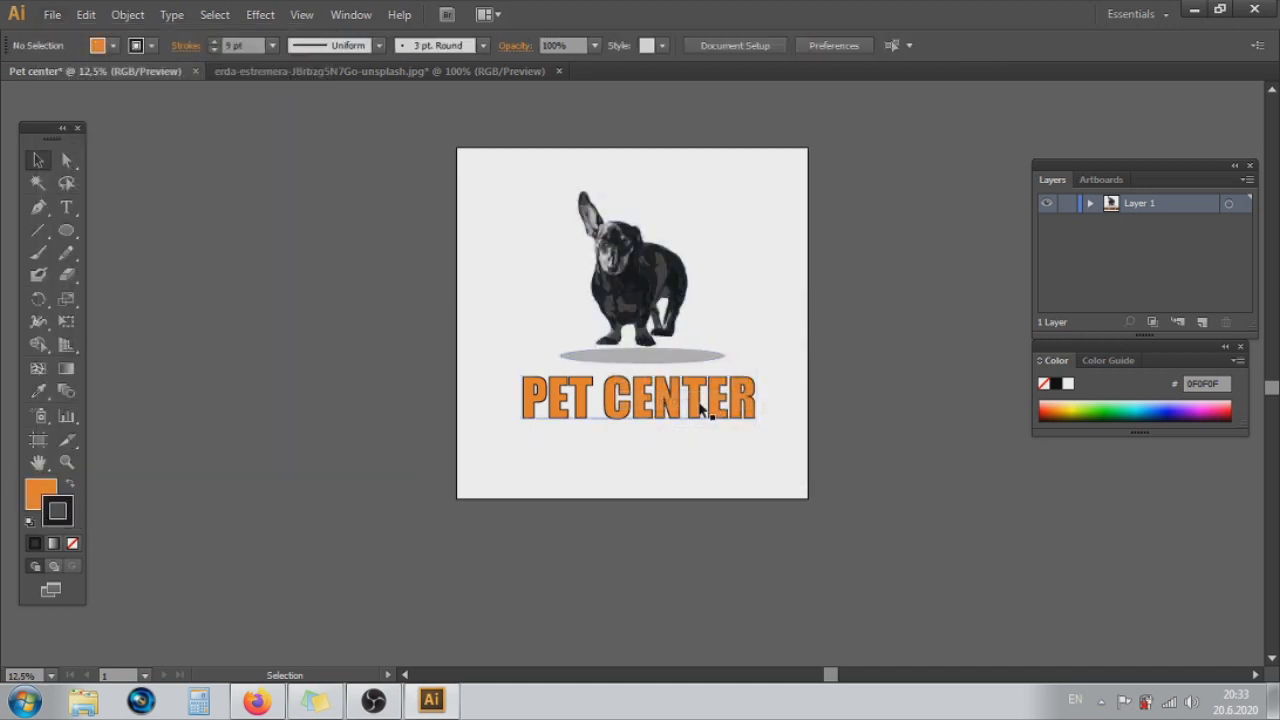
{"action": "right_click", "coordinate": [704, 405]}
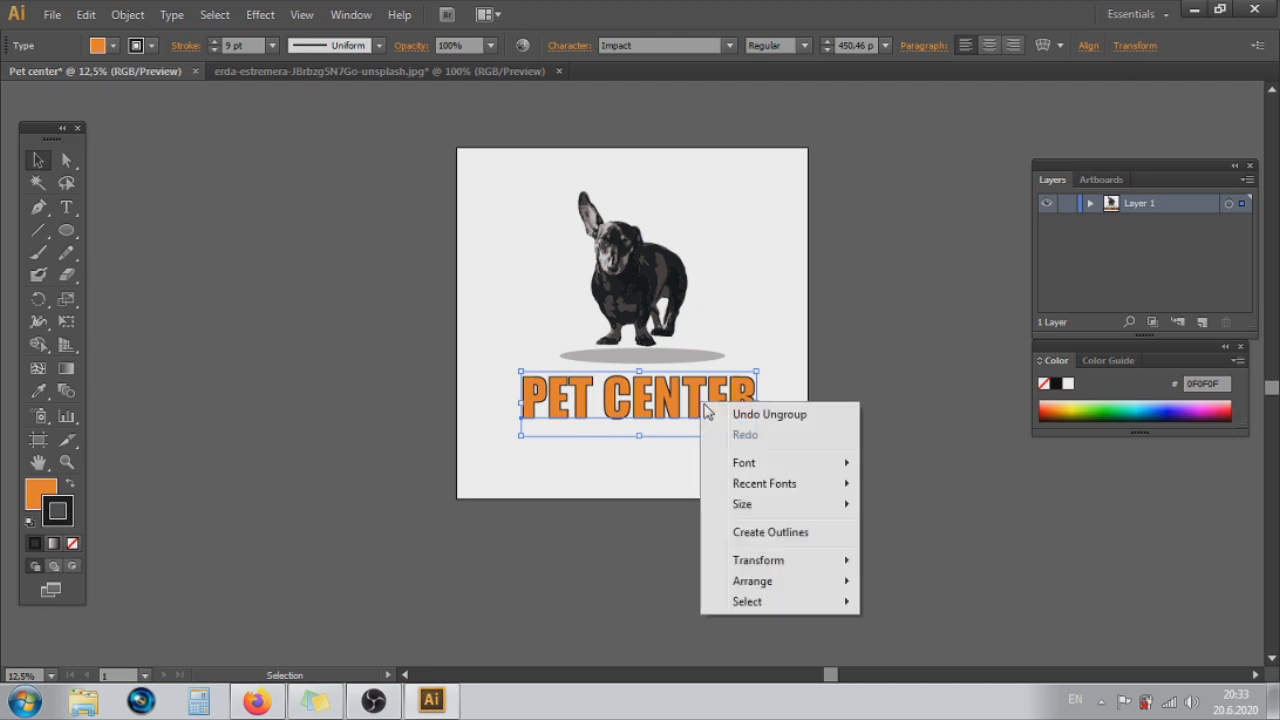
{"action": "left_click", "coordinate": [778, 538]}
{"action": "left_click", "coordinate": [870, 317]}
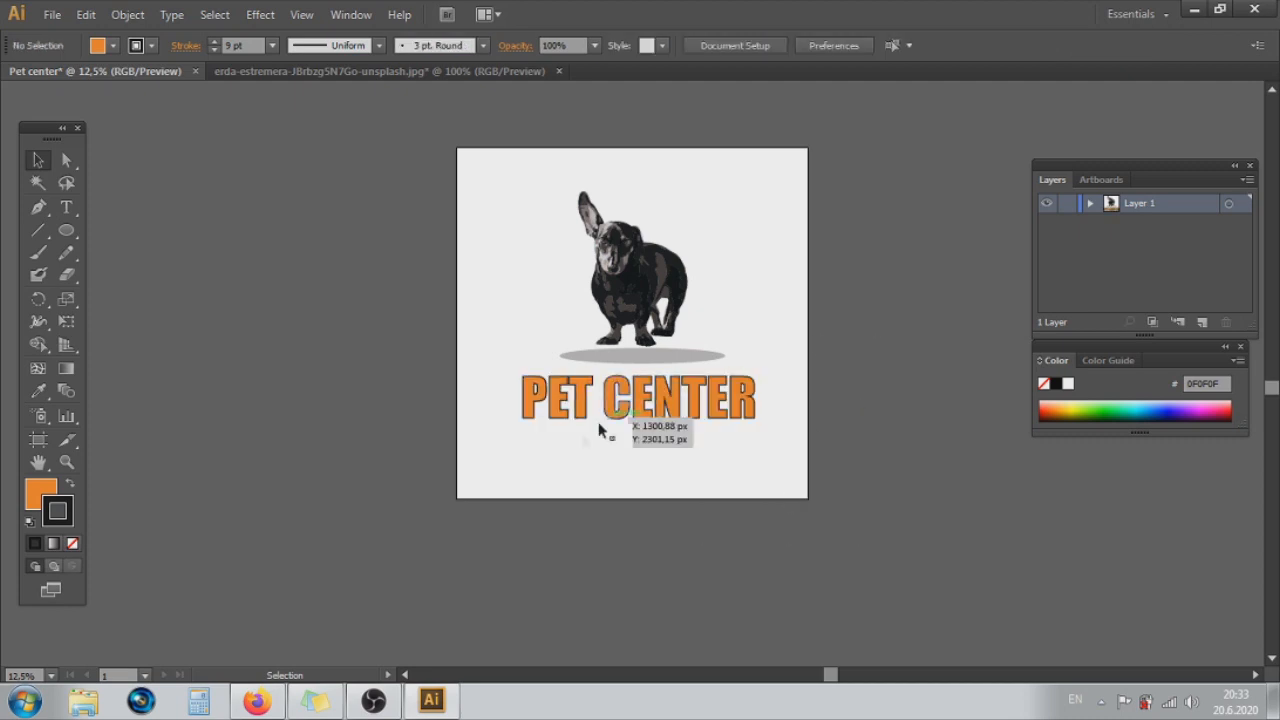
- Group the dachshund, the grey ellipse and the outlined "PET CENTER" lettering, and deselect the group
{"action": "left_click_drag", "start_coordinate": [534, 177], "coordinate": [728, 443]}
{"action": "right_click", "coordinate": [638, 376]}
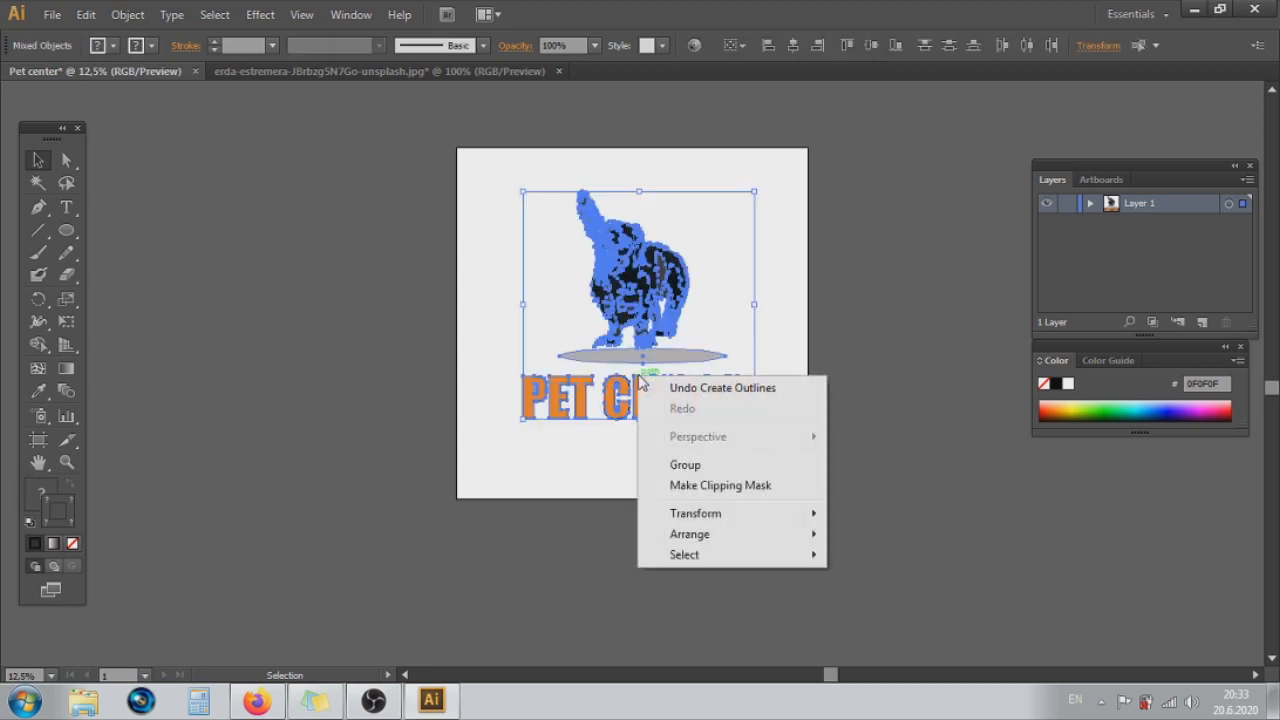
{"action": "left_click", "coordinate": [687, 465]}
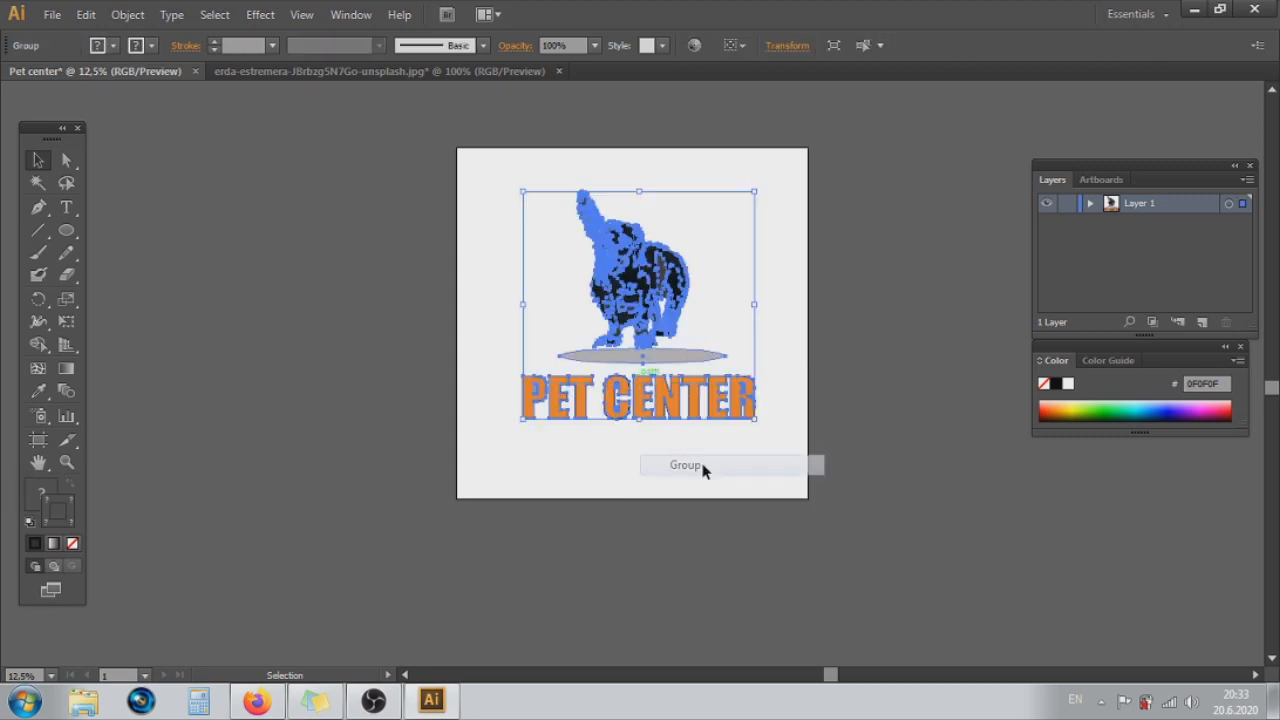
{"action": "left_click", "coordinate": [815, 222]}
- Save the document to the Desktop as "Pet center logo" in Adobe Illustrator format, version Illustrator CS6, with the default options
{"action": "left_click", "coordinate": [52, 14]}
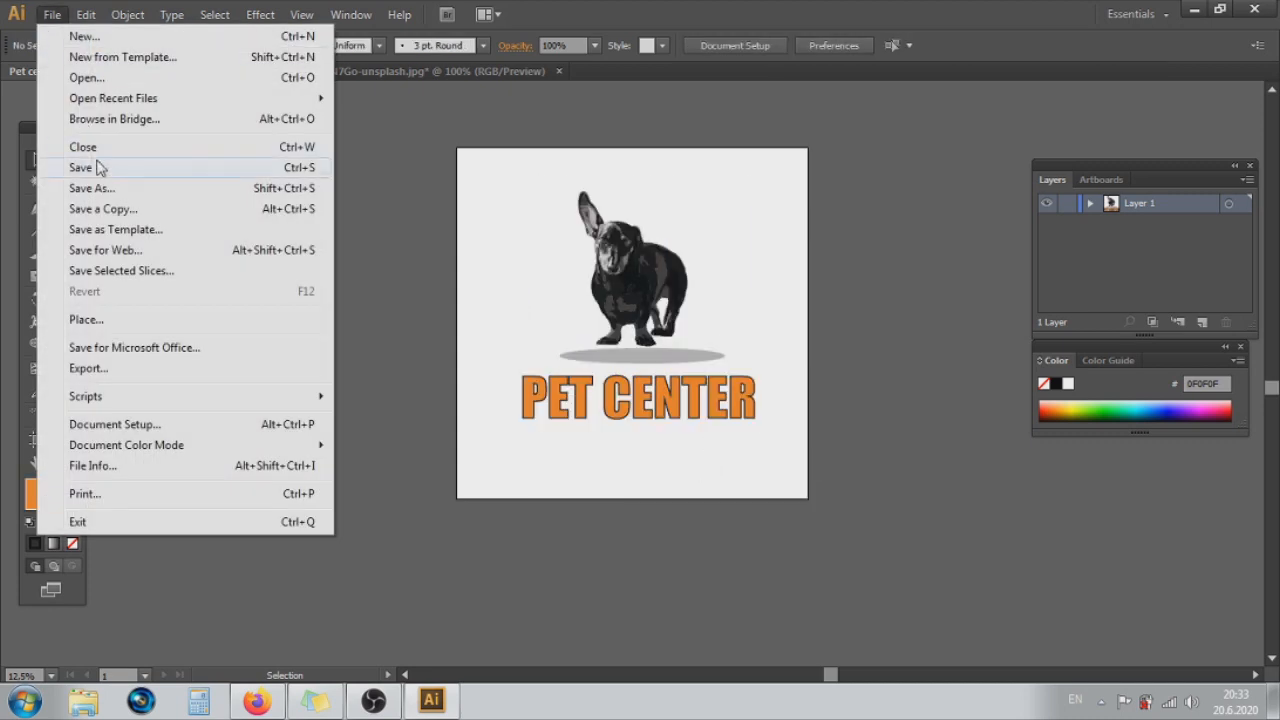
{"action": "left_click", "coordinate": [113, 190]}
{"action": "left_click", "coordinate": [53, 145]}
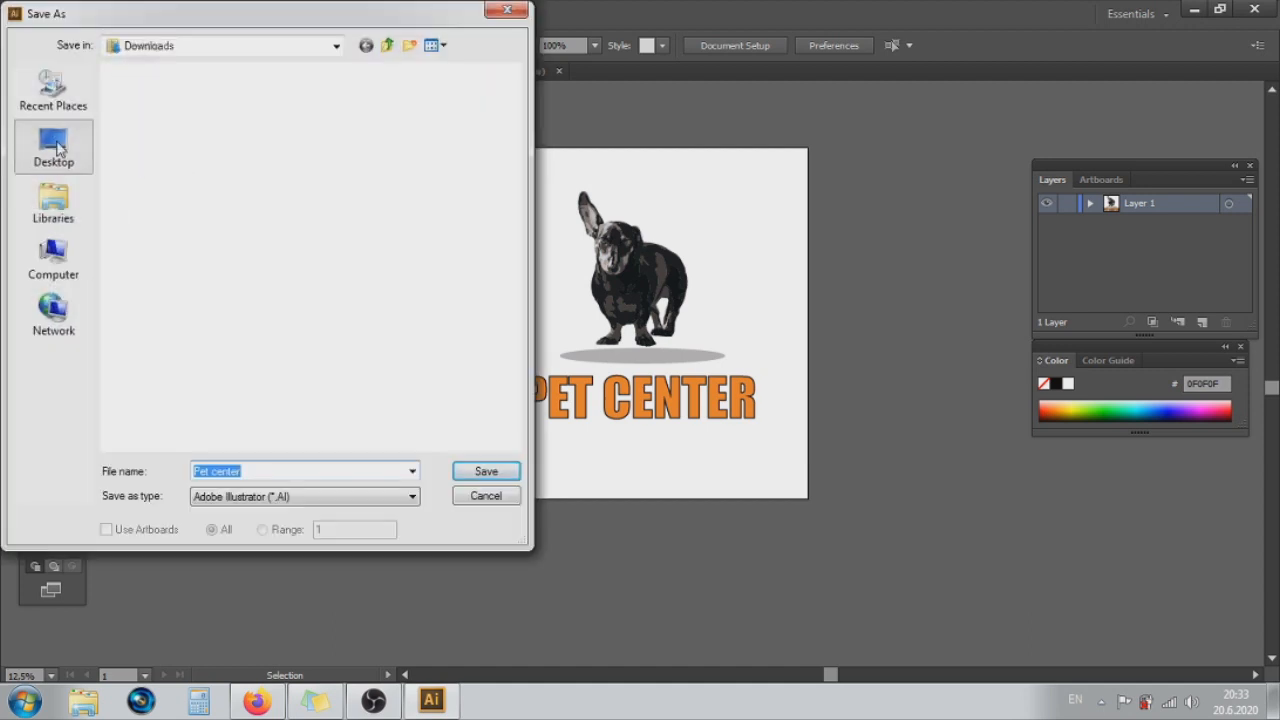
{"action": "left_click", "coordinate": [324, 469]}
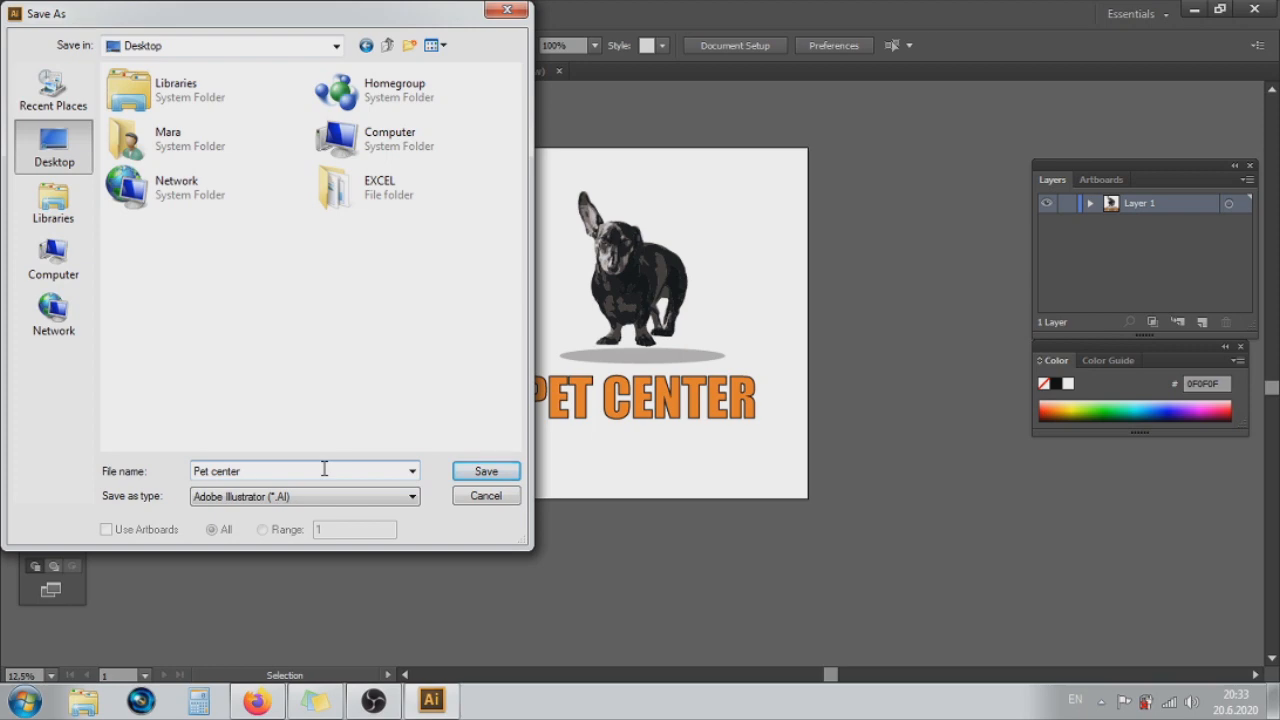
{"action": "left_click", "coordinate": [460, 473]}
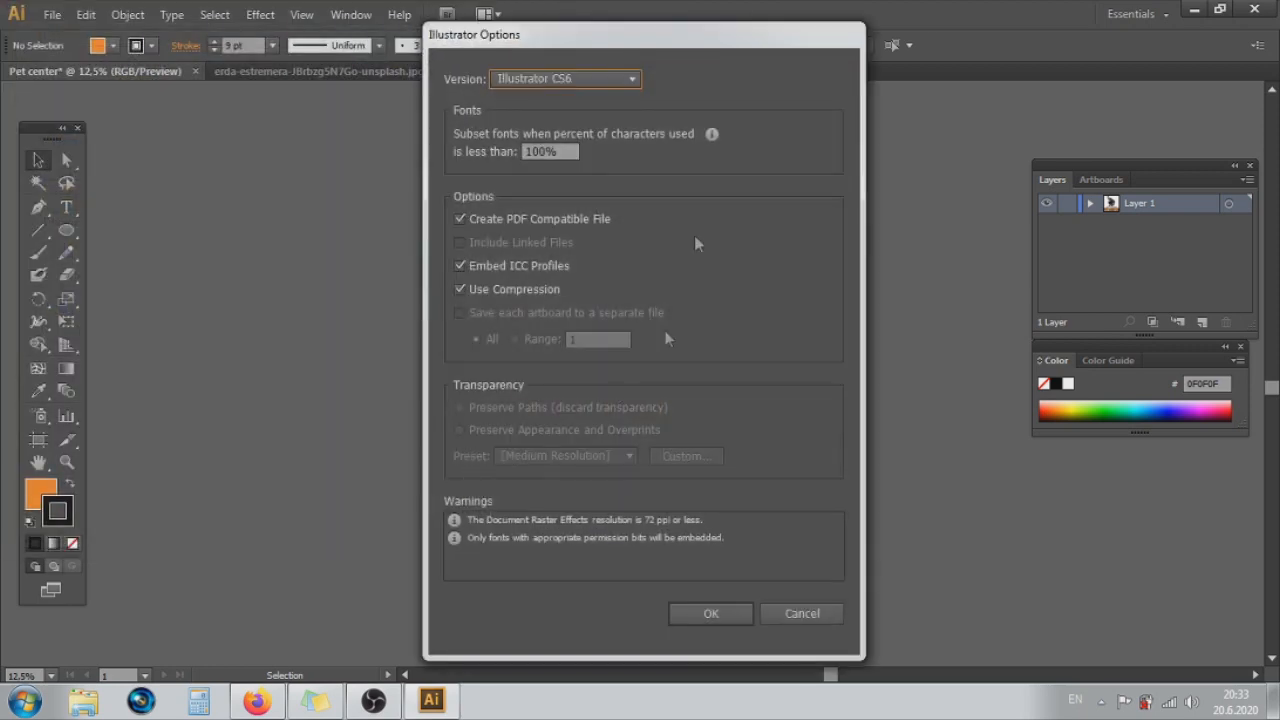
{"action": "left_click", "coordinate": [710, 613]}
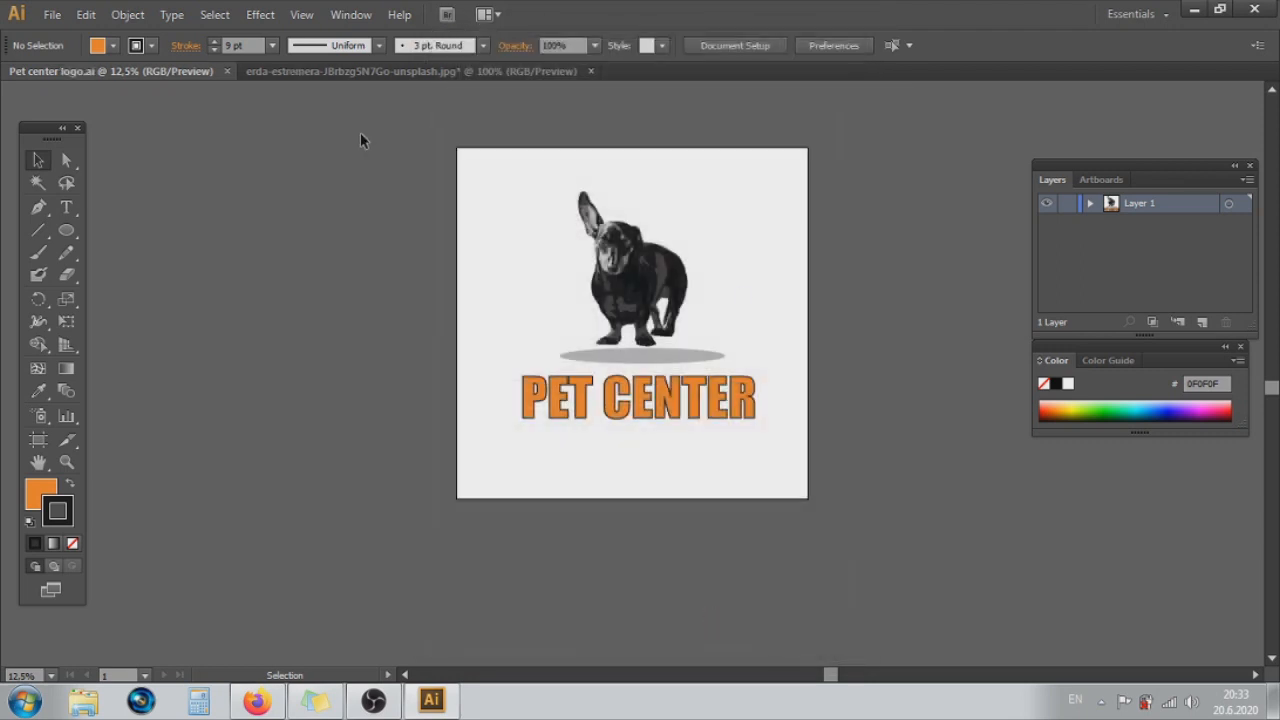
- Start a Save for Web export of the logo and select the PNG-24 preview with transparency
{"action": "left_click", "coordinate": [53, 15]}
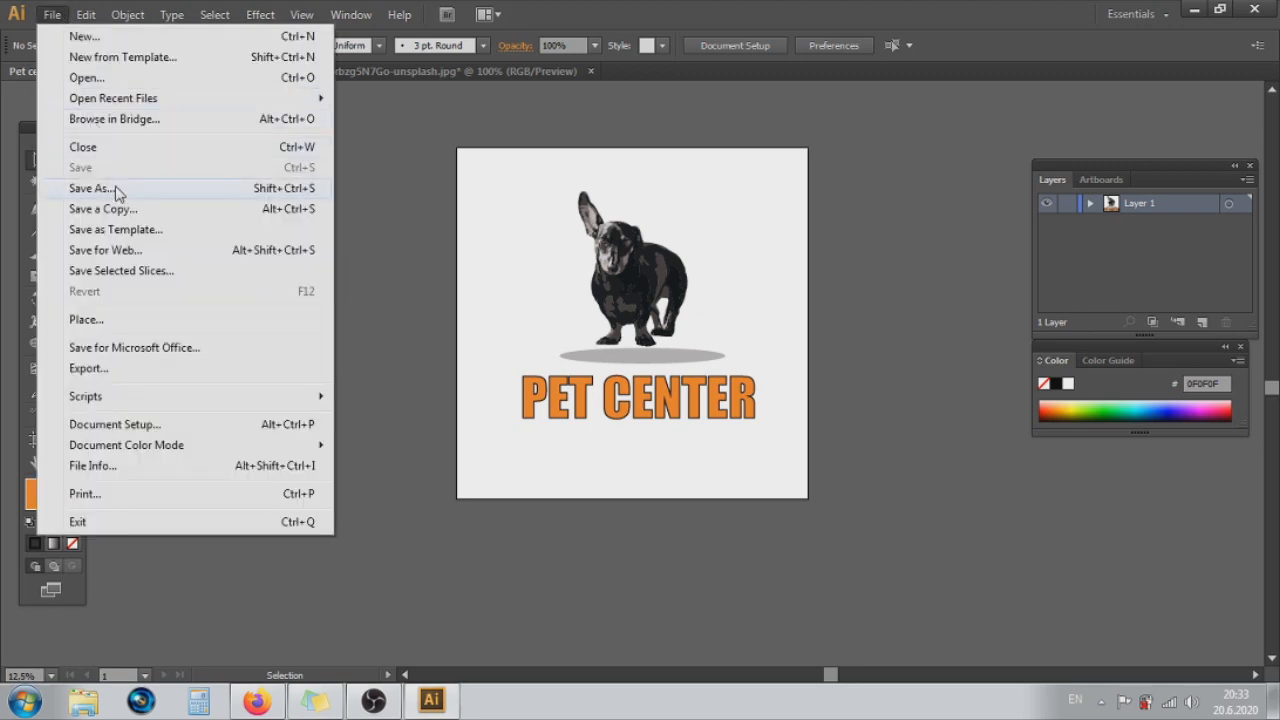
{"action": "left_click", "coordinate": [135, 252]}
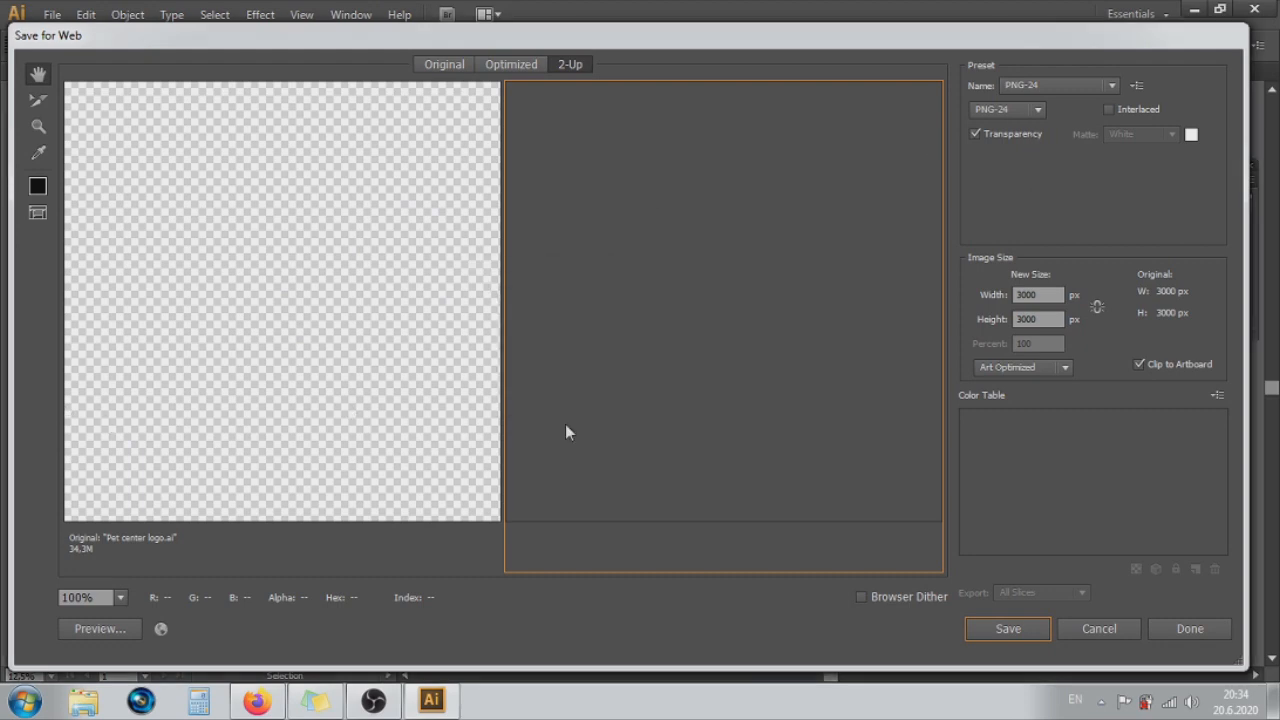
{"action": "left_click", "coordinate": [112, 446]}
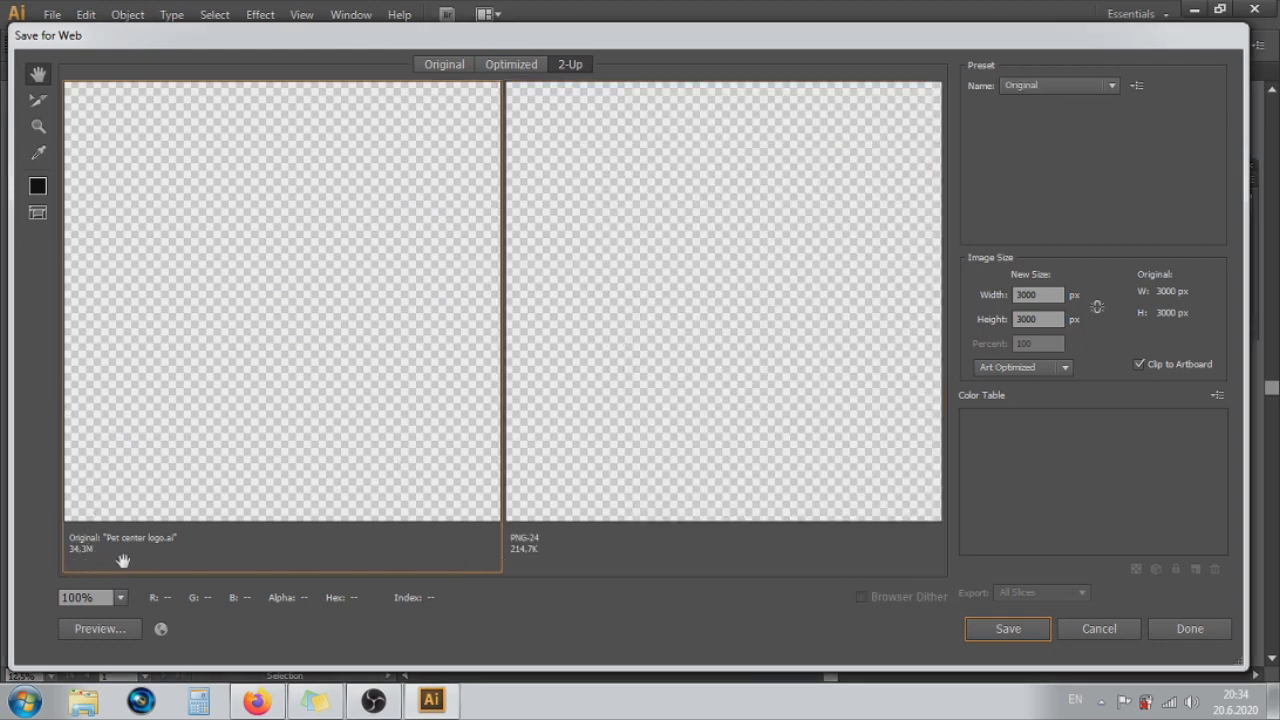
{"action": "left_click", "coordinate": [600, 438]}
{"action": "left_click", "coordinate": [334, 460]}
{"action": "left_click", "coordinate": [568, 505]}
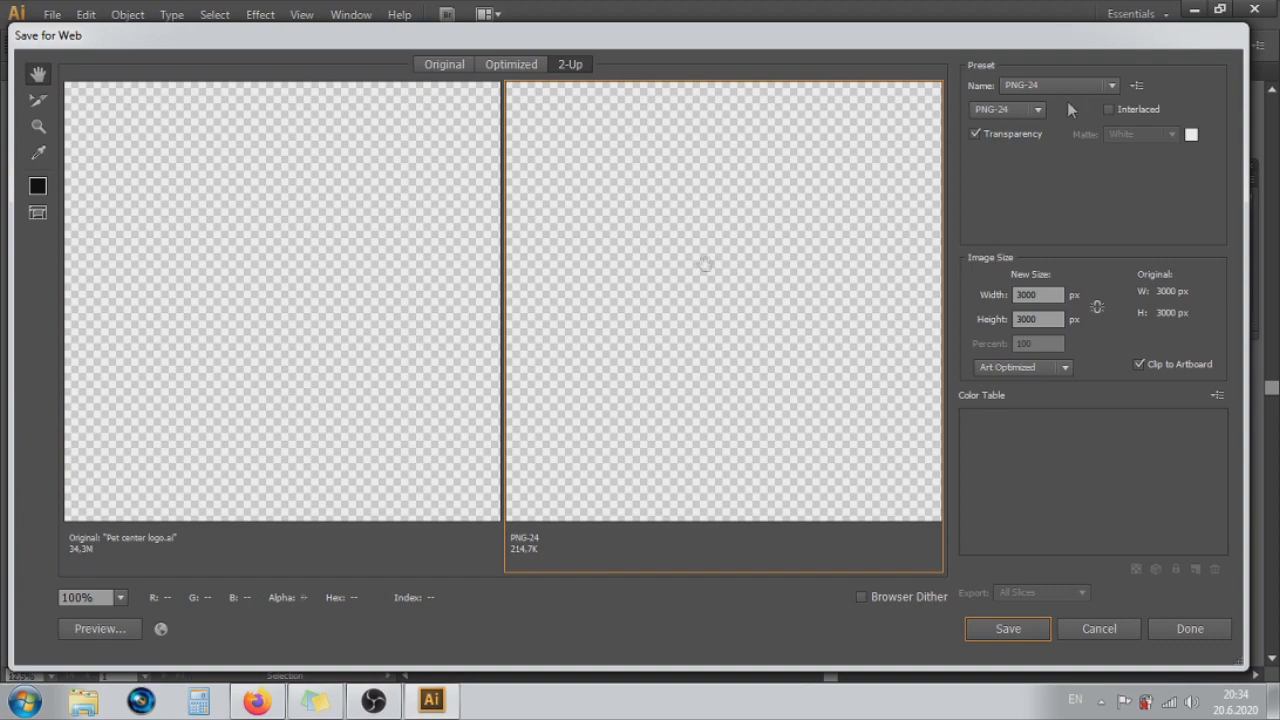
- Set the export preview zoom to 25%, bring the logo into view, and compare the original with the PNG-24 version, leaving PNG-24 selected
{"action": "left_click", "coordinate": [120, 597]}
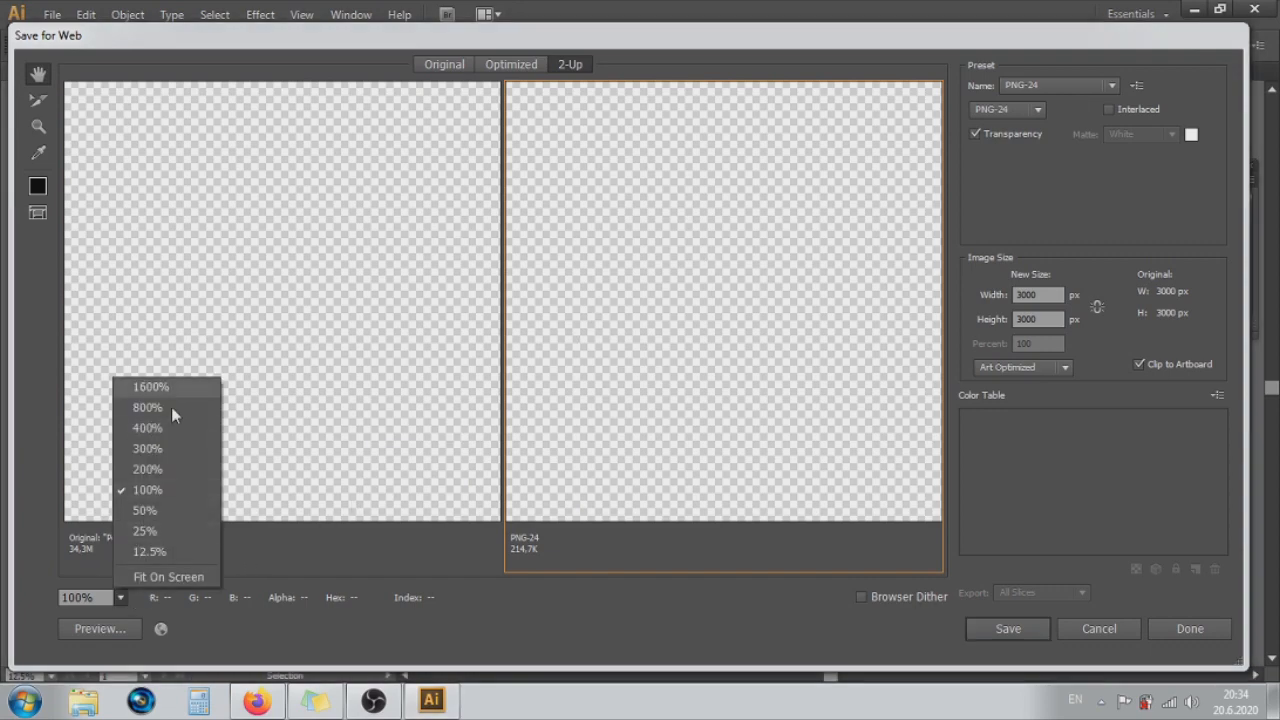
{"action": "left_click", "coordinate": [146, 530]}
{"action": "left_click_drag", "start_coordinate": [352, 366], "coordinate": [278, 378]}
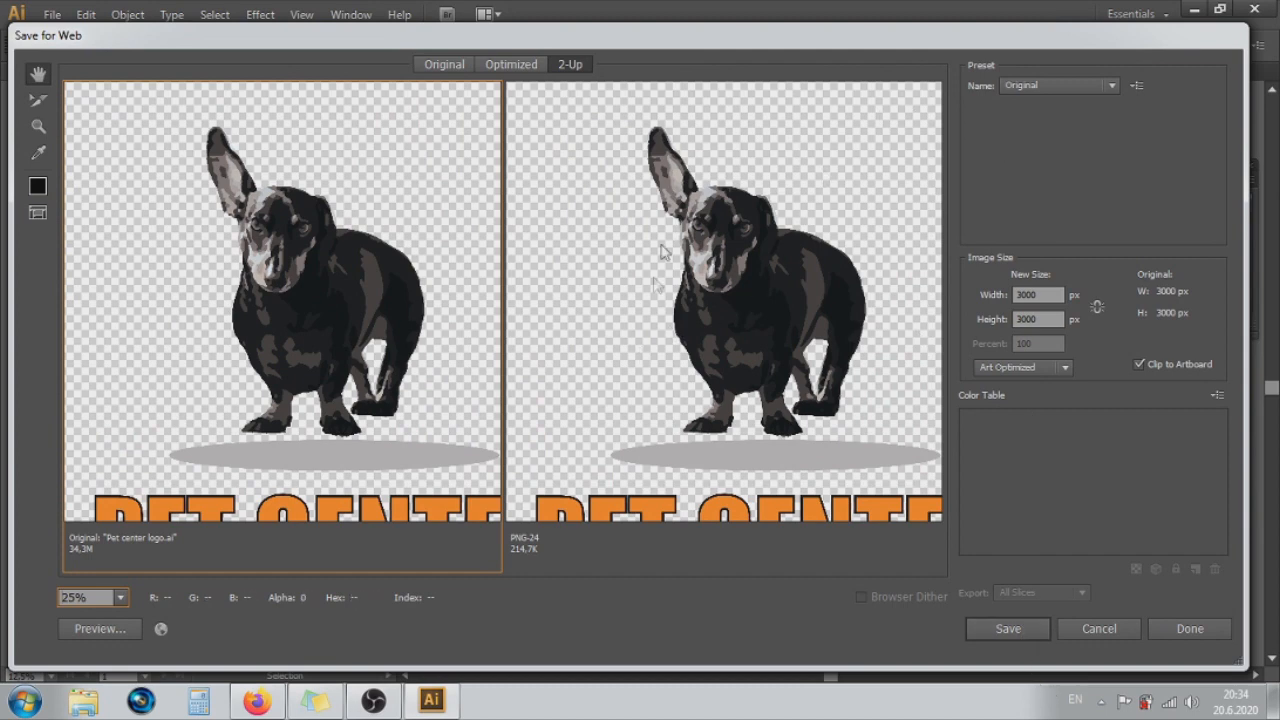
{"action": "left_click", "coordinate": [612, 350]}
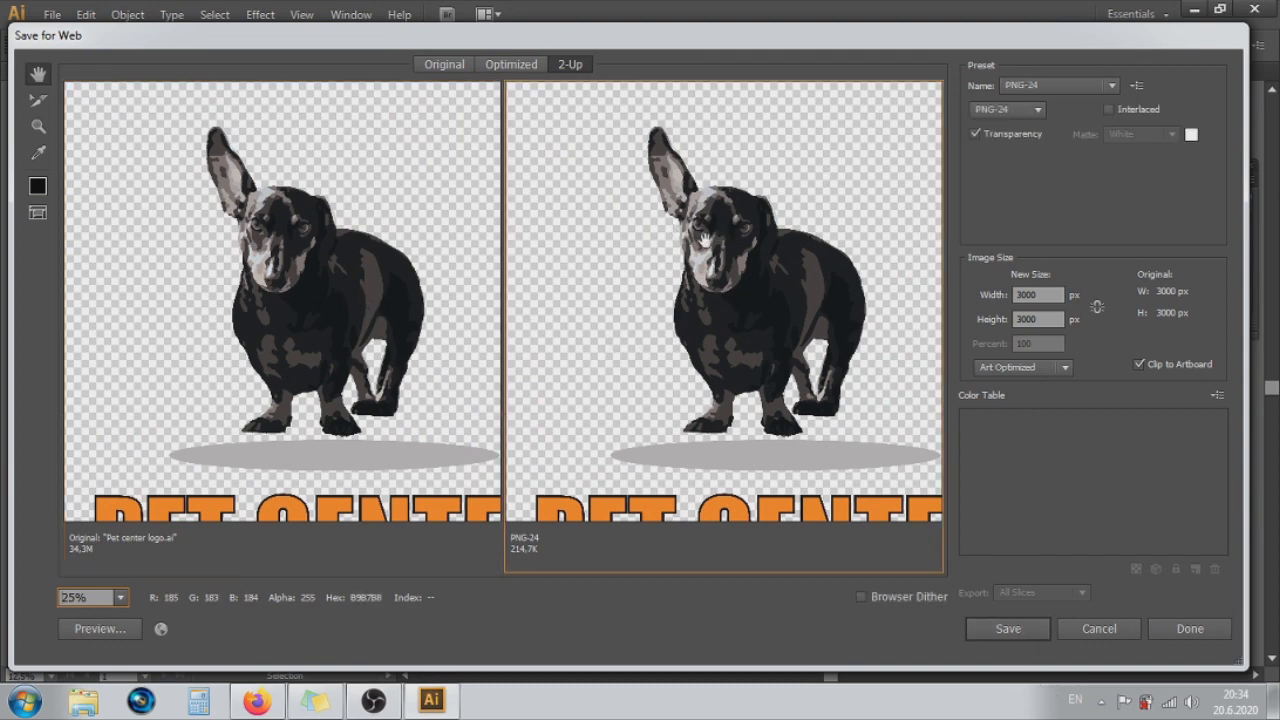
{"action": "left_click", "coordinate": [435, 406]}
{"action": "left_click", "coordinate": [775, 334]}
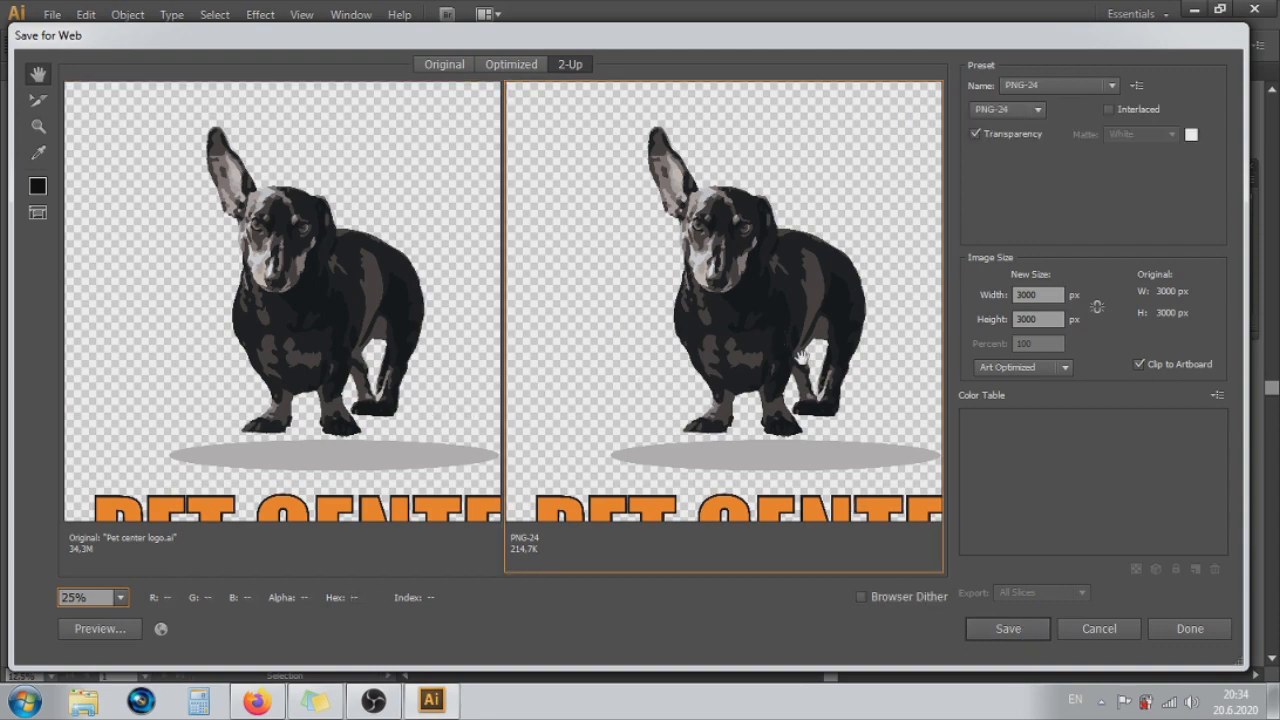
- Save the optimized PNG-24 image to the Desktop as "Pet-center-logo"
{"action": "left_click", "coordinate": [1009, 633]}
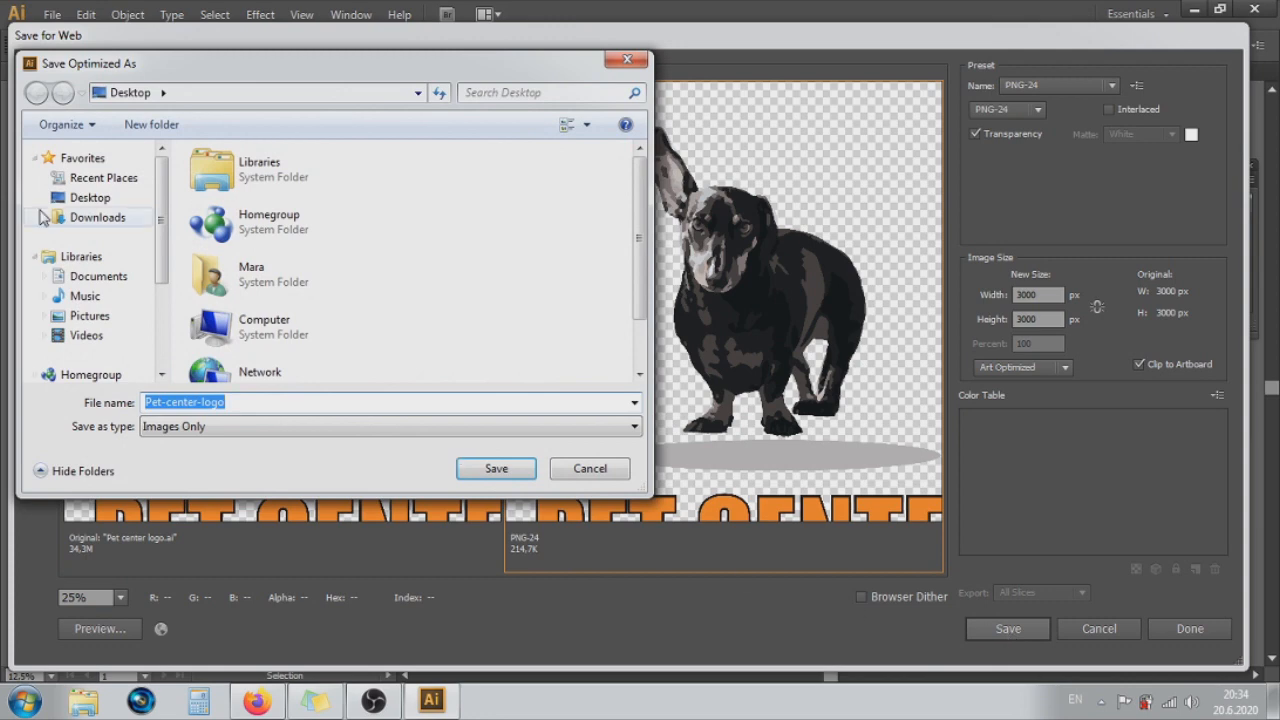
{"action": "left_click", "coordinate": [85, 198]}
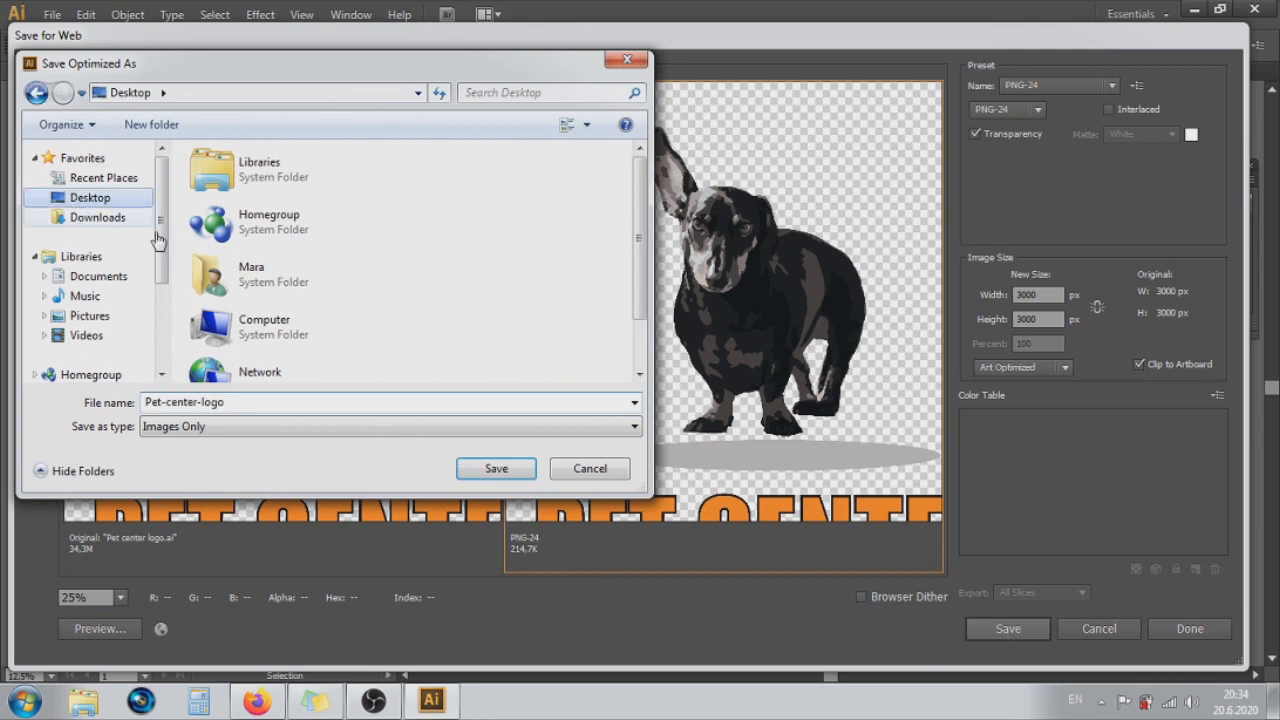
{"action": "left_click", "coordinate": [497, 470]}
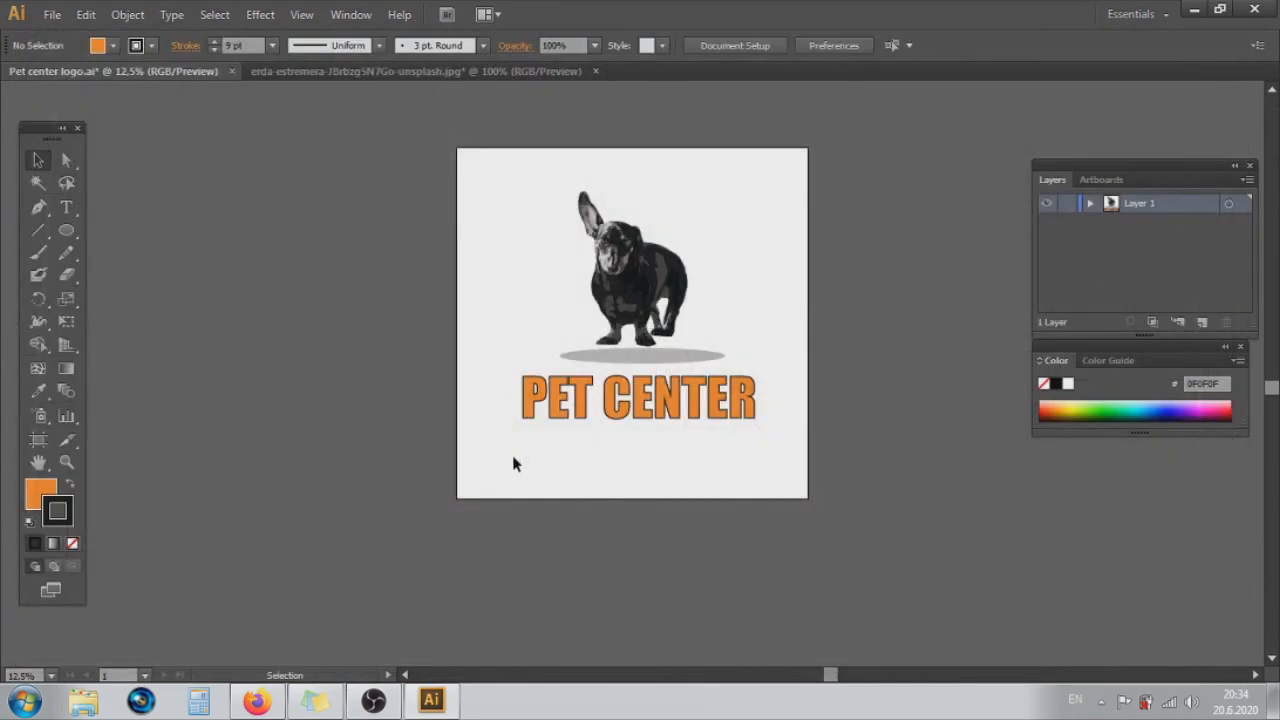
- Minimise Illustrator, open the exported "Pet-center-logo" image from the desktop to examine it, and return to Illustrator
{"action": "scroll", "coordinate": [663, 432], "scroll_direction": "up", "scroll_amount": 3}
{"action": "scroll", "coordinate": [663, 432], "scroll_direction": "down", "scroll_amount": 3}
{"action": "left_click", "coordinate": [1194, 9]}
{"action": "left_click", "coordinate": [1193, 9]}
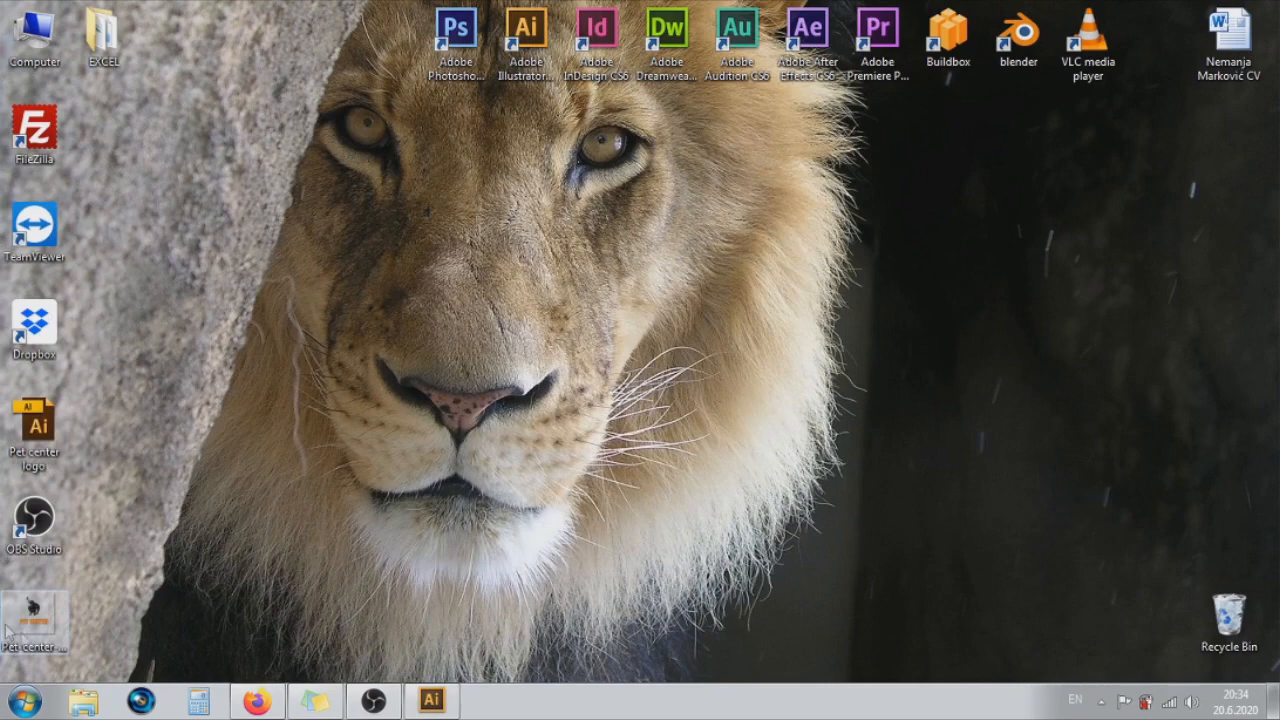
{"action": "double_click", "coordinate": [38, 637]}
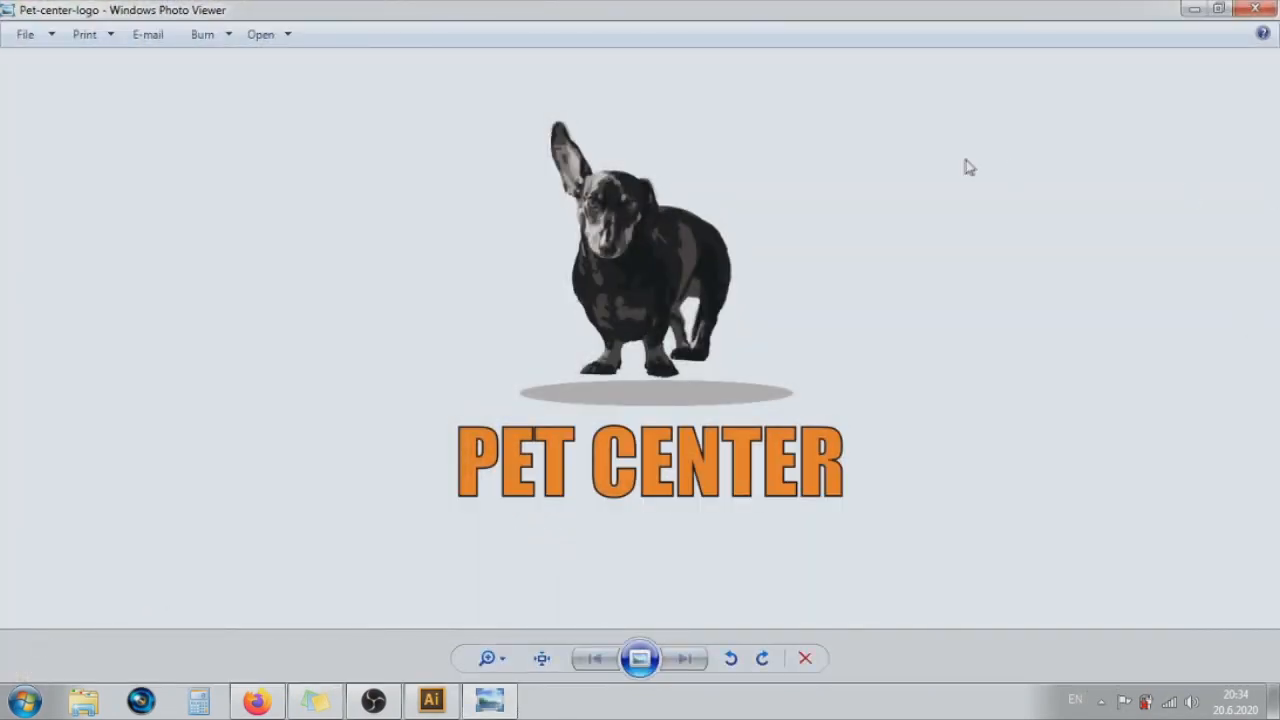
{"action": "left_click", "coordinate": [432, 702]}
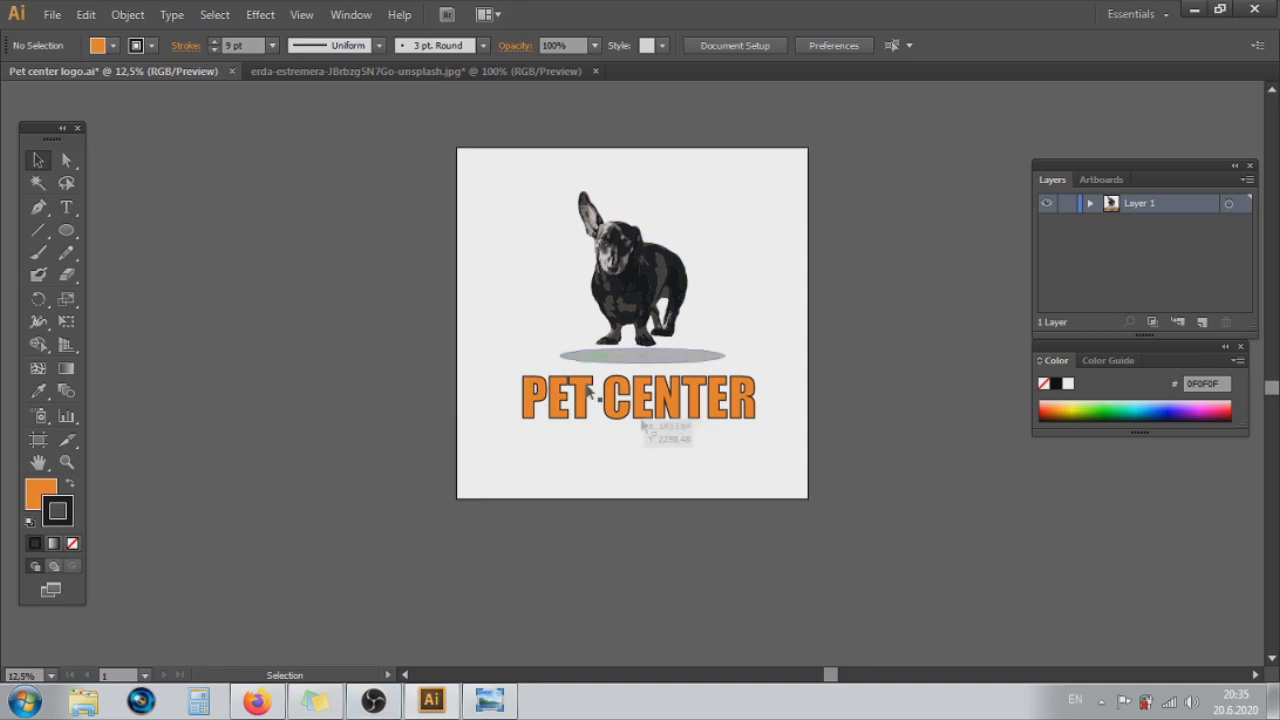
{"action": "left_click", "coordinate": [385, 706]}
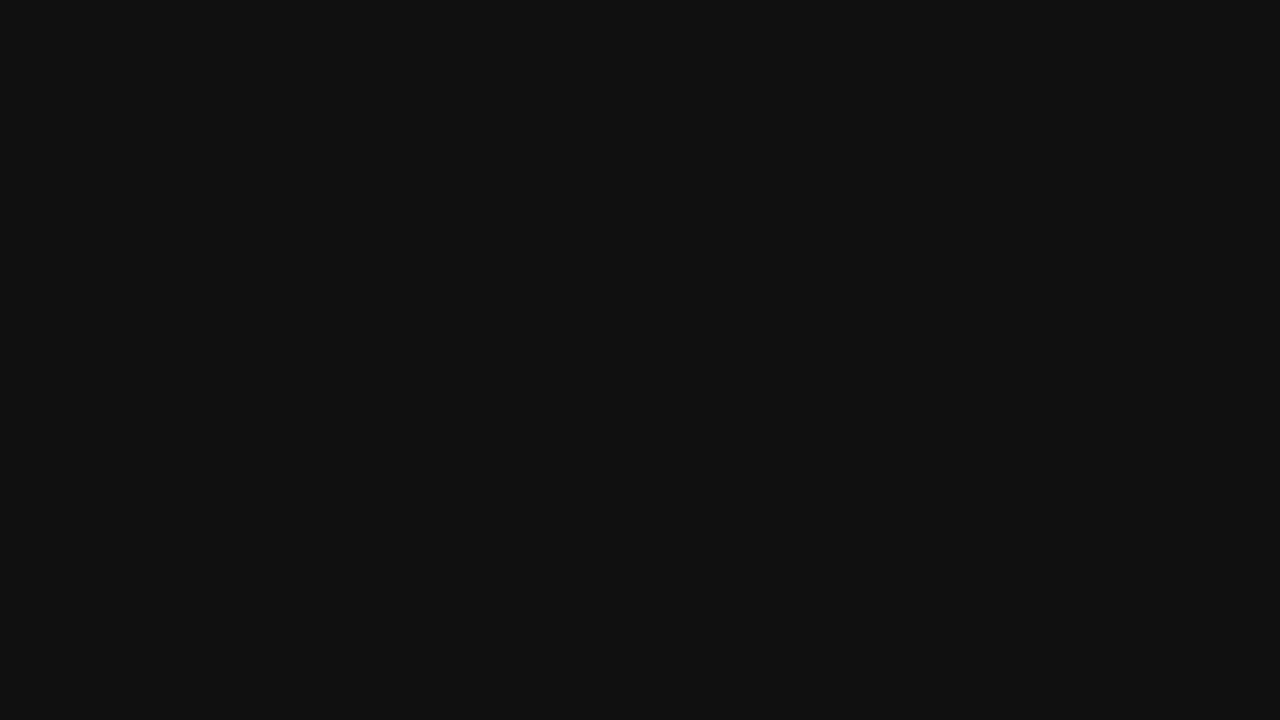